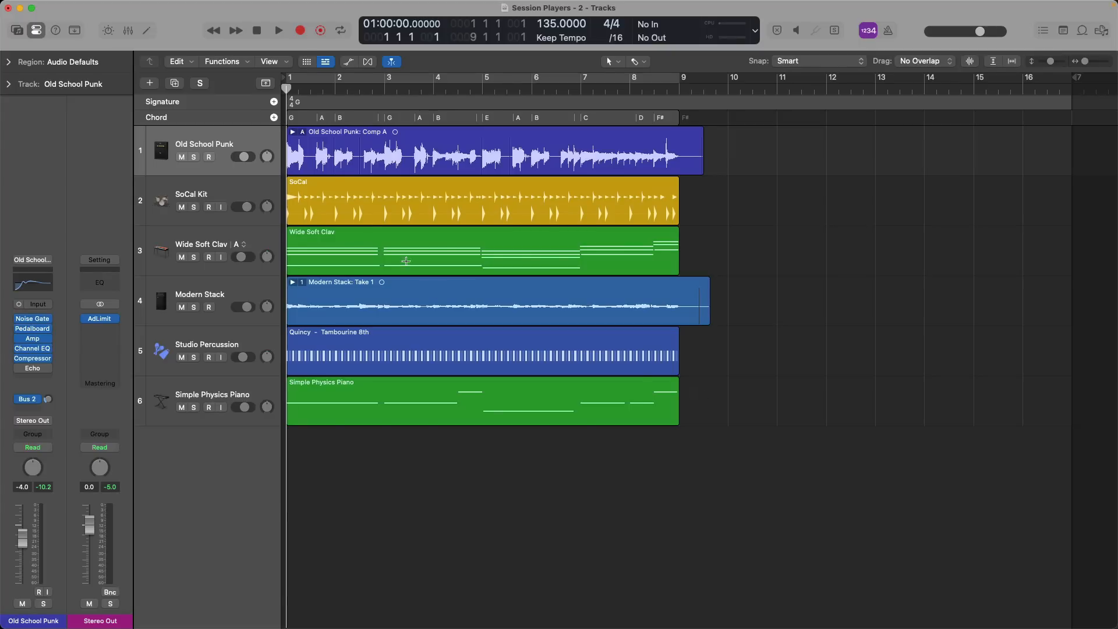
Play the full arrangement from the start and stop it near bar 9.
{"action": "left_click", "coordinate": [267, 84]}
{"action": "left_click", "coordinate": [267, 84]}
{"action": "key", "text": "space"}
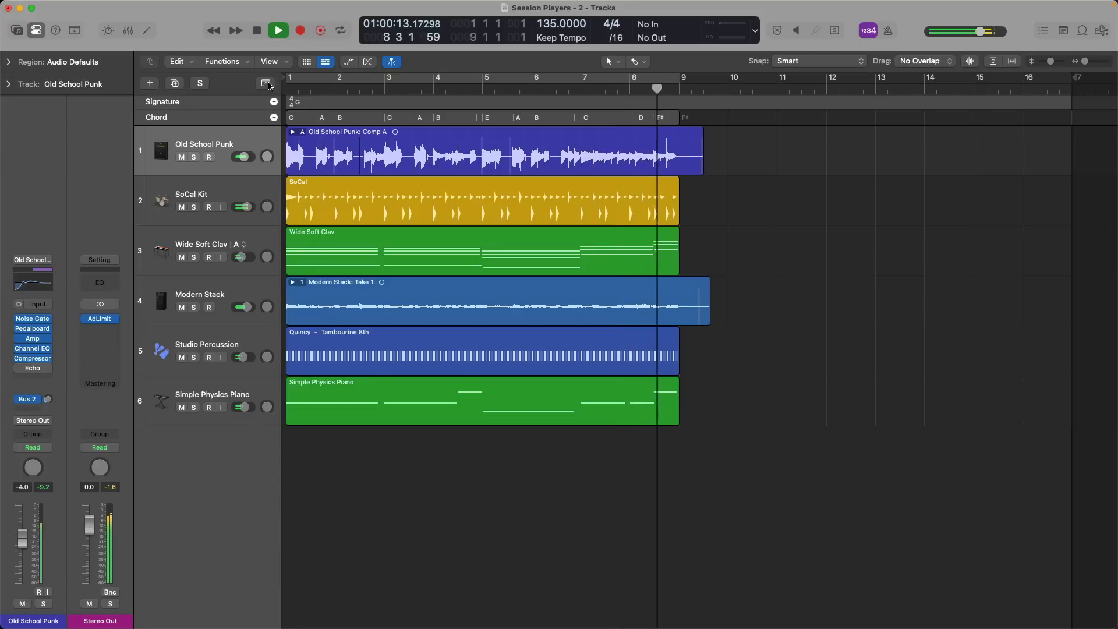
{"action": "key", "text": "space"}
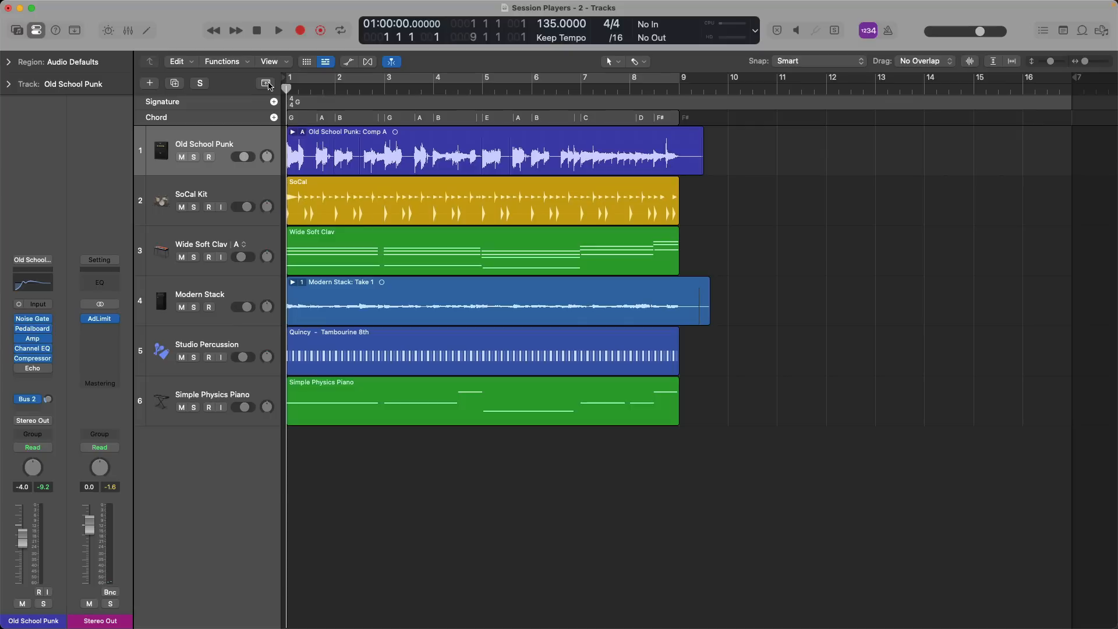
Solo the Old School Punk guitar region and listen to its opening bars.
{"action": "left_click", "coordinate": [322, 133]}
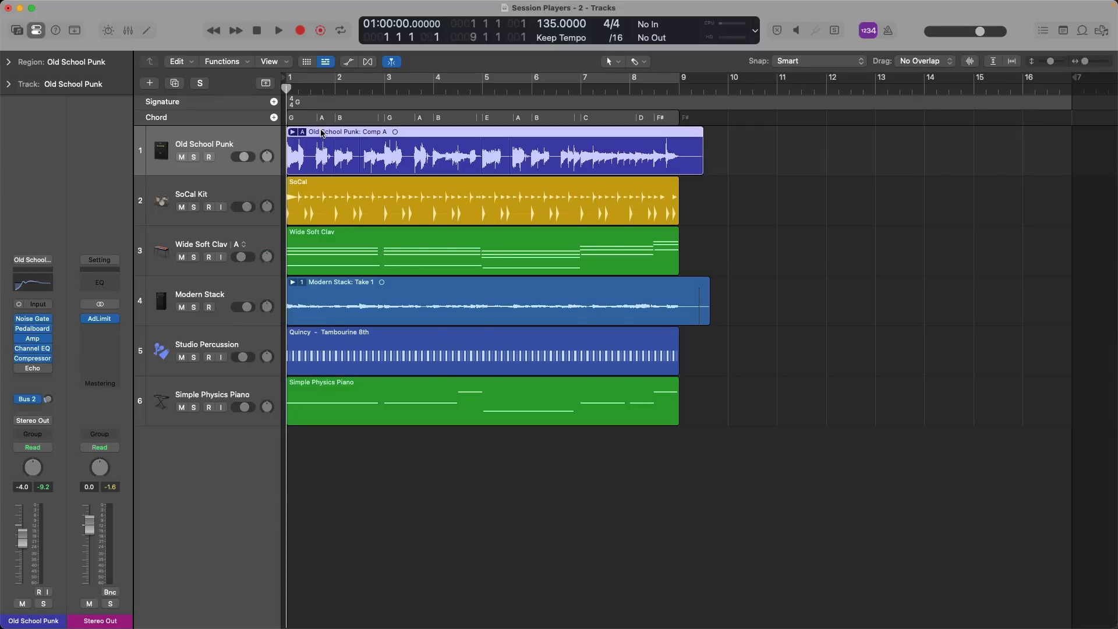
{"action": "key", "text": "ctrl+s"}
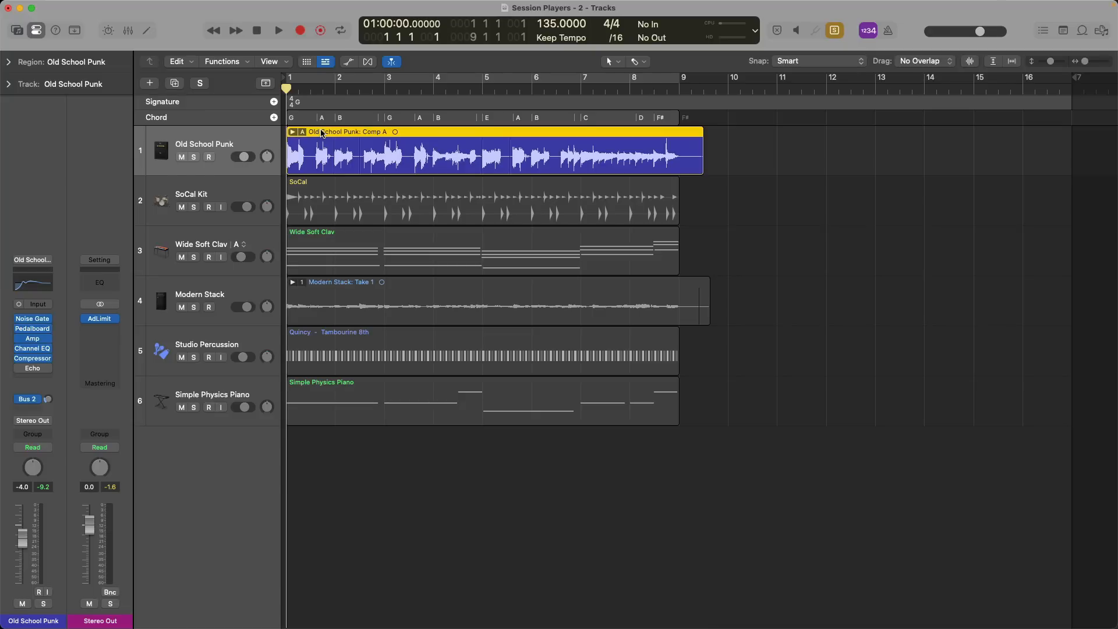
{"action": "key", "text": "space"}
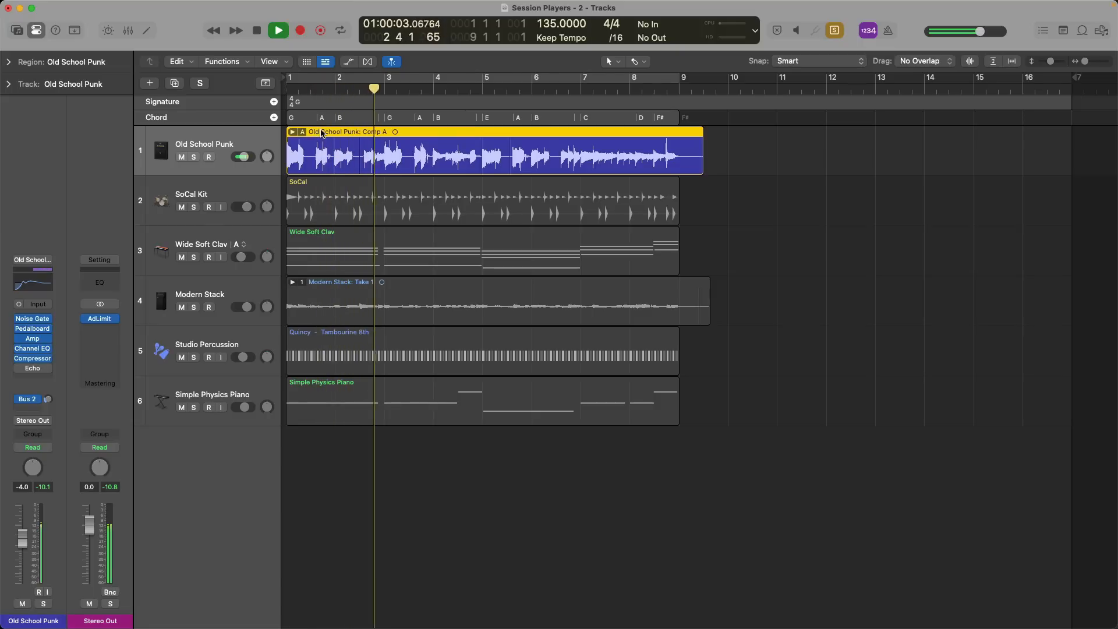
{"action": "key", "text": "space"}
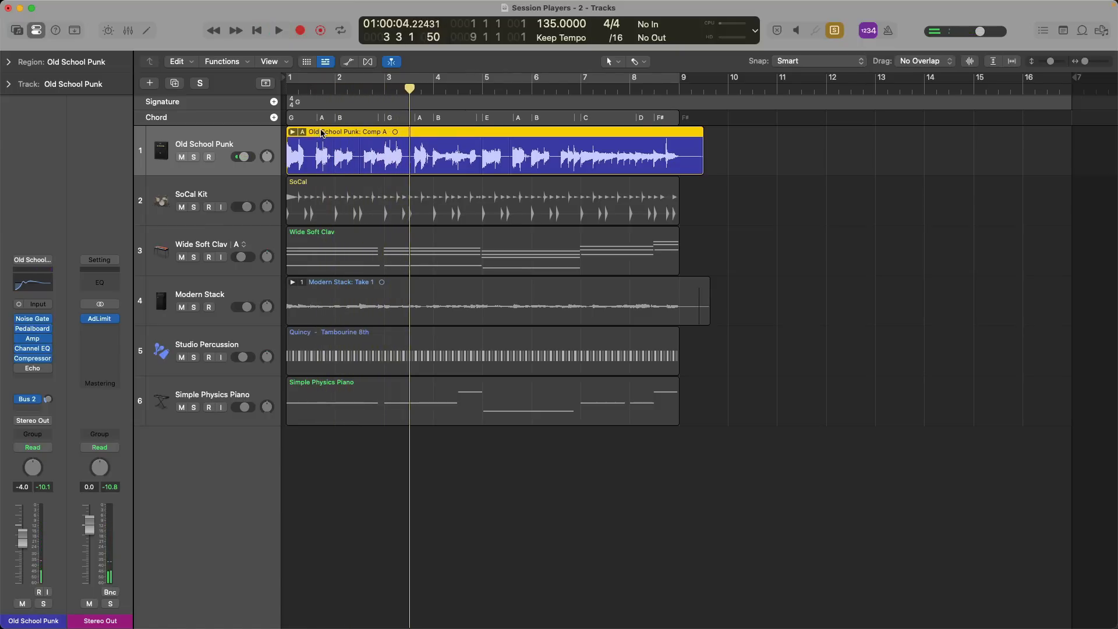
Audition the SoCal Kit drum region on its own.
{"action": "key", "text": "Down"}
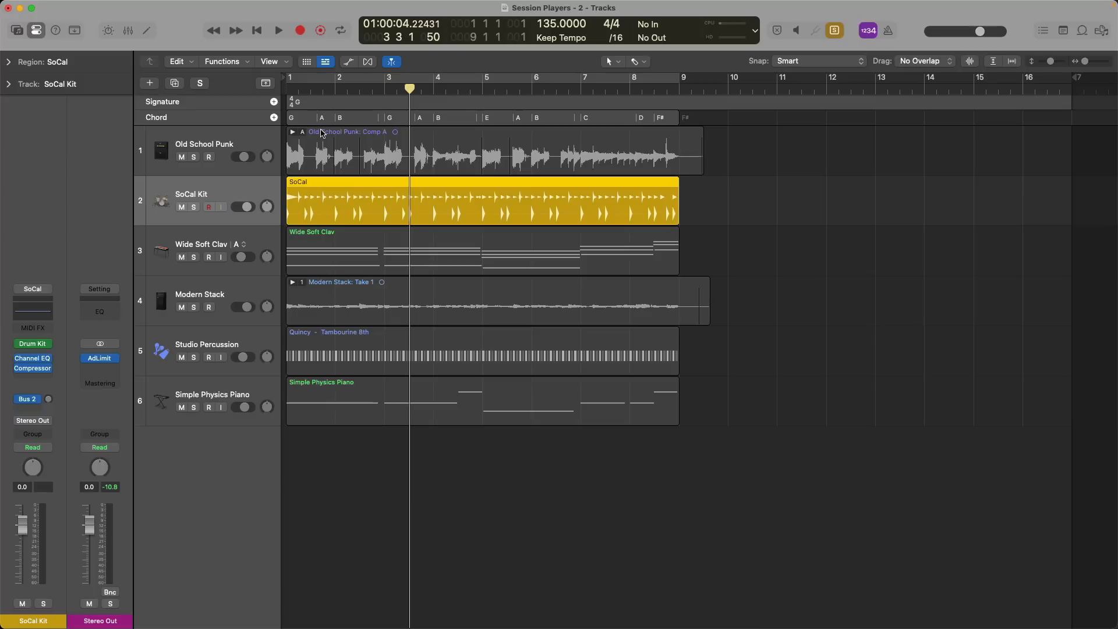
{"action": "key", "text": "shift+space"}
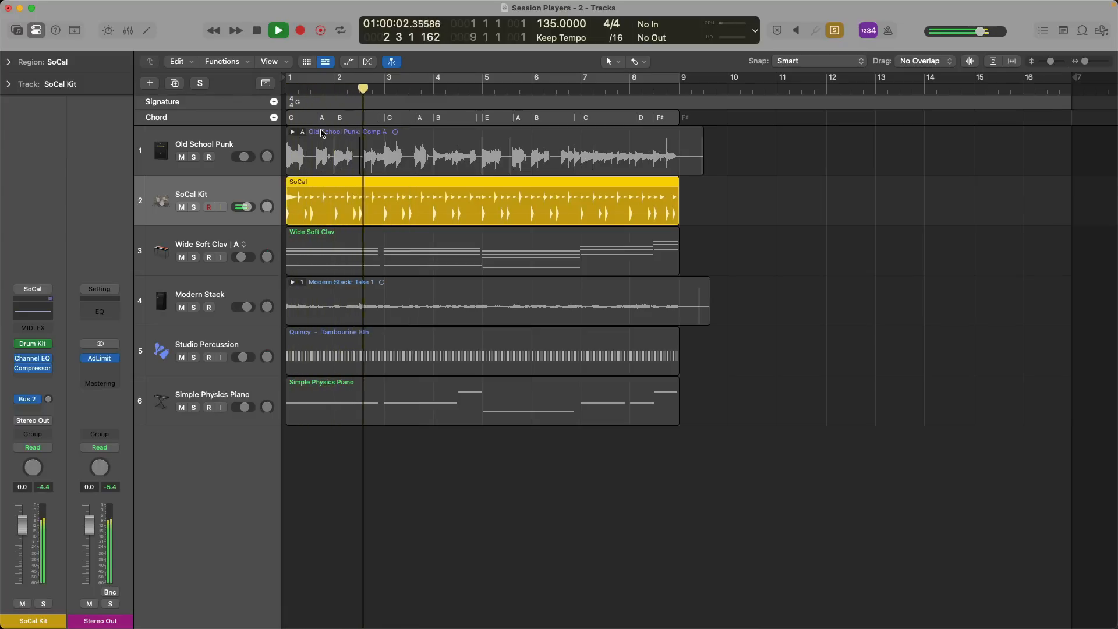
{"action": "key", "text": "space"}
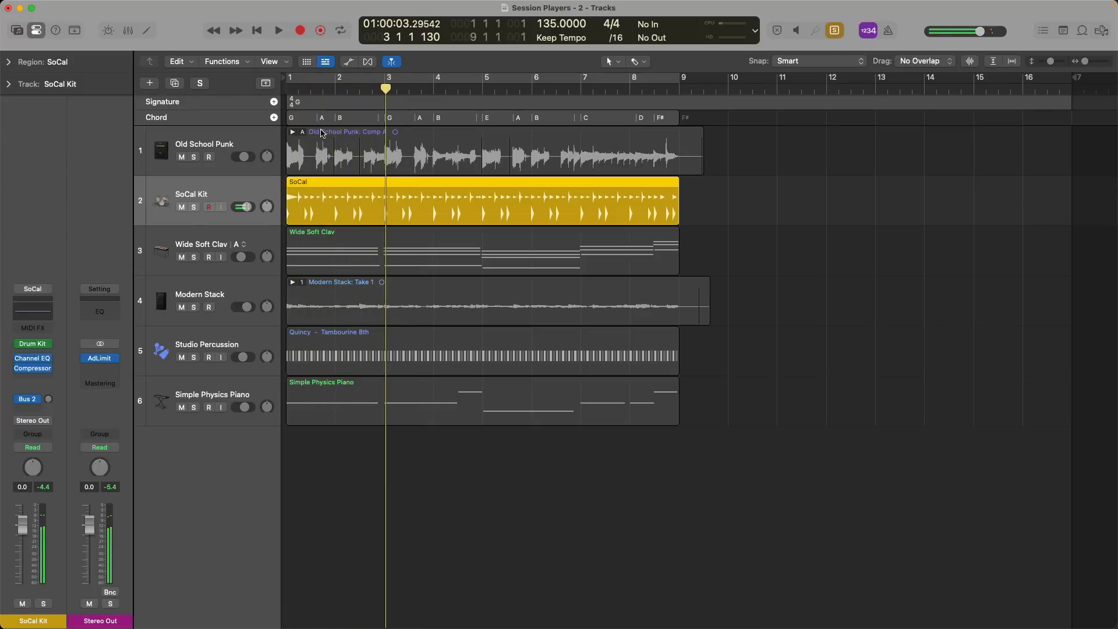
Audition the Wide Soft Clav region on its own.
{"action": "key", "text": "Down"}
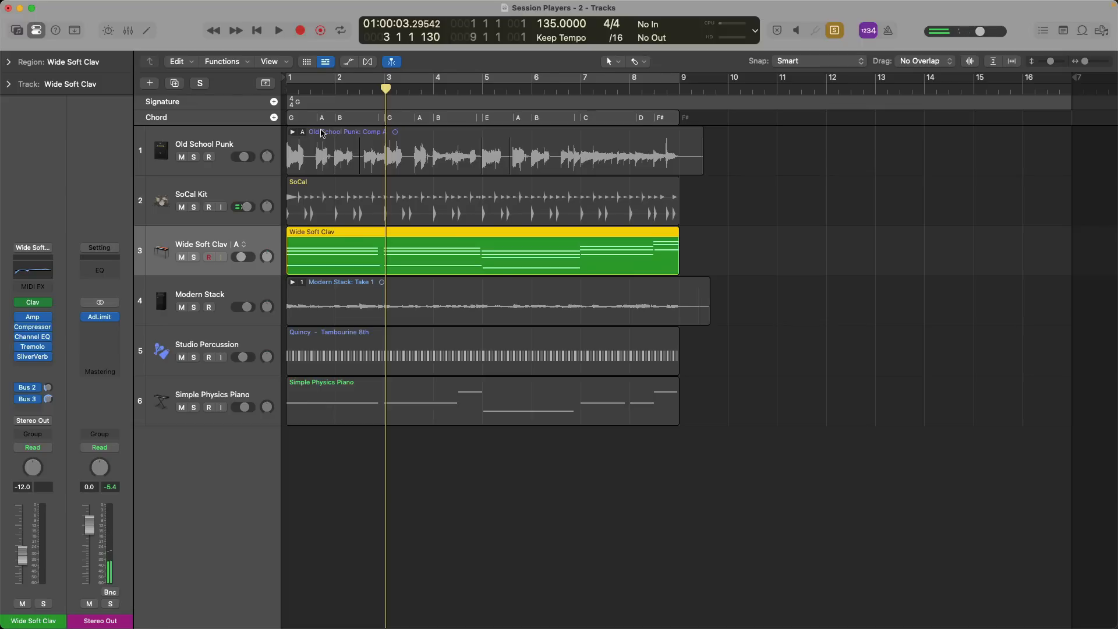
{"action": "key", "text": "shift+space"}
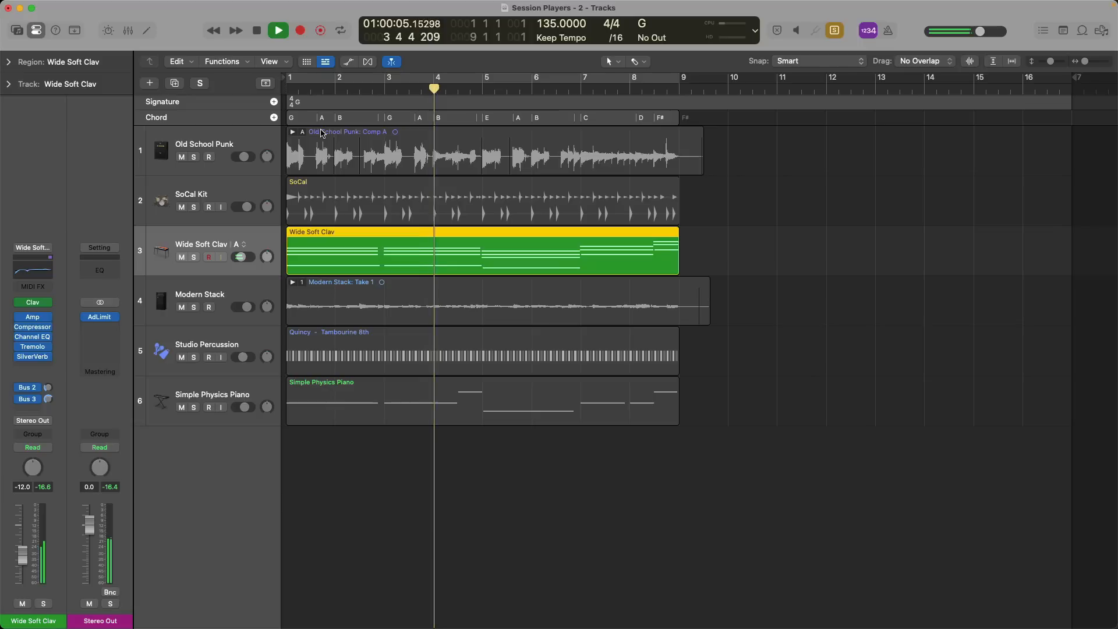
{"action": "key", "text": "space"}
Audition the Modern Stack bass region on its own from the start of the project.
{"action": "key", "text": "Down"}
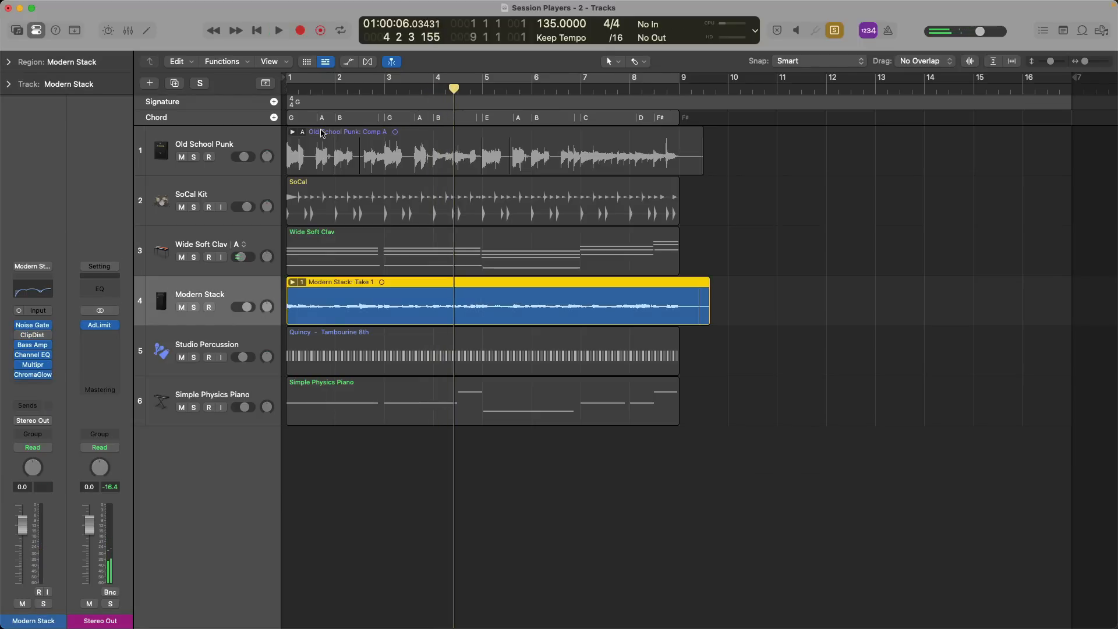
{"action": "key", "text": "Return"}
{"action": "key", "text": "space"}
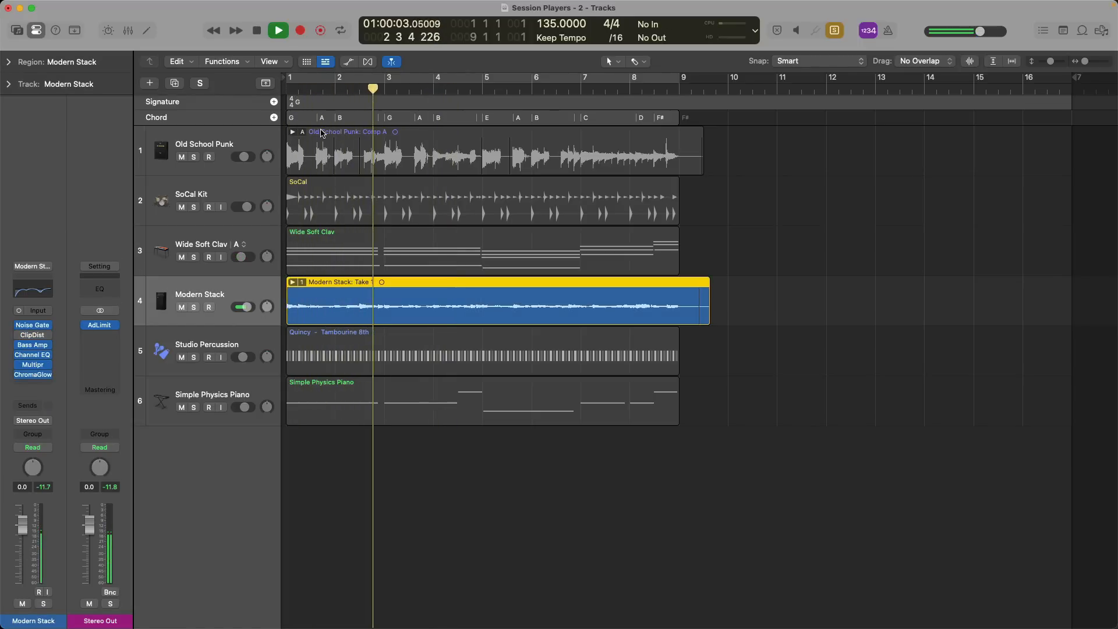
{"action": "key", "text": "space"}
Audition the Studio Percussion tambourine region on its own from the start of the project.
{"action": "key", "text": "Down"}
{"action": "key", "text": "Return"}
{"action": "key", "text": "space"}
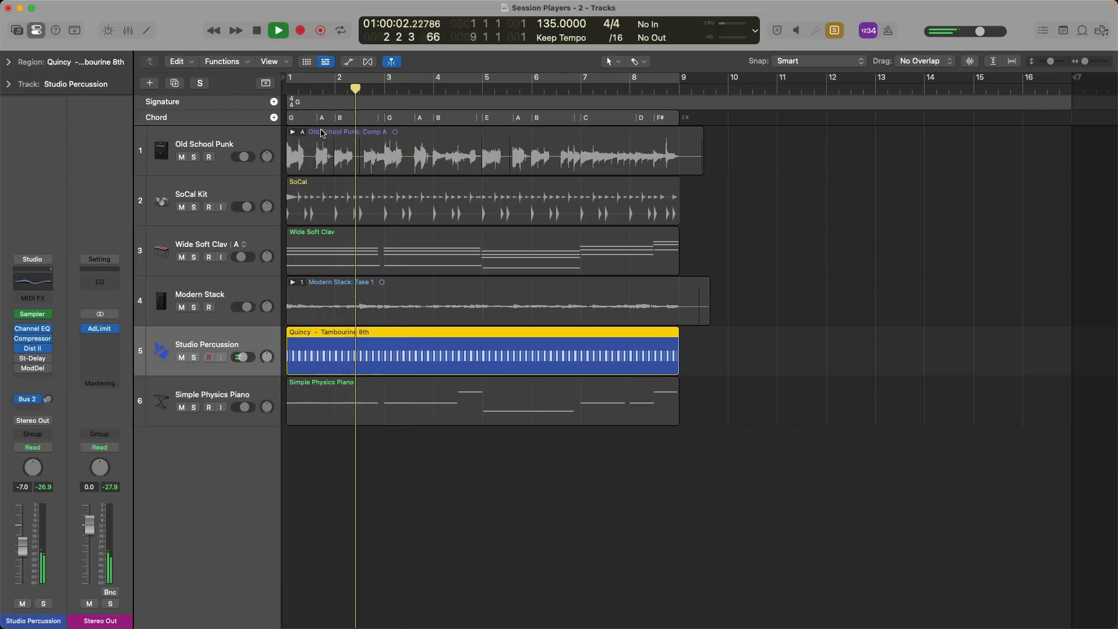
{"action": "key", "text": "space"}
Audition the Simple Physics Piano region on its own, turn solo mode off and return the playhead to bar 1.
{"action": "key", "text": "Down"}
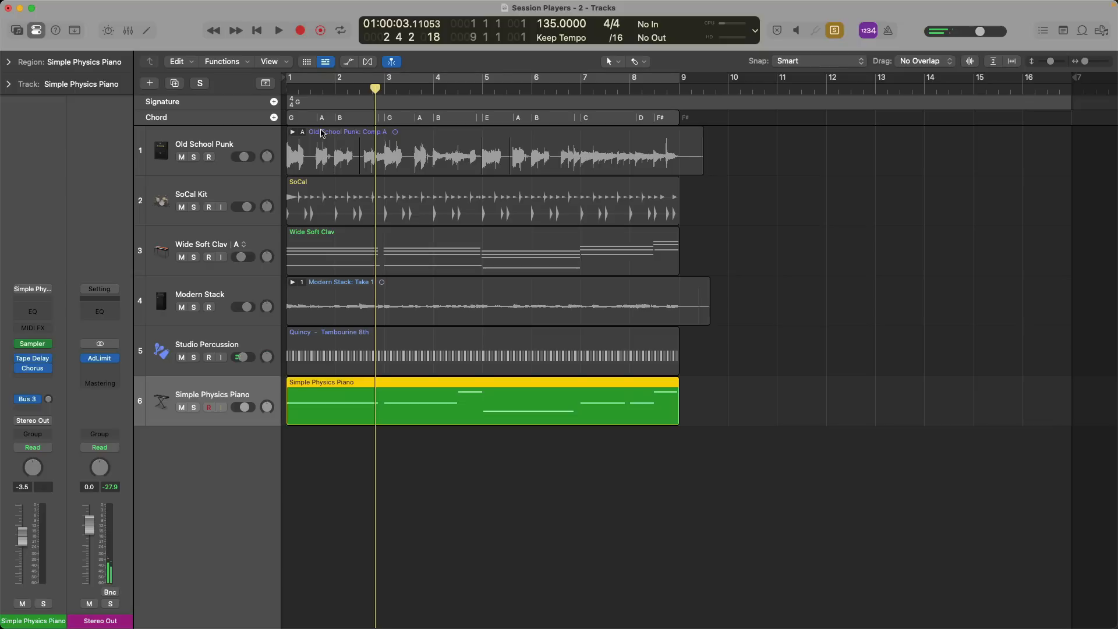
{"action": "key", "text": "Return"}
{"action": "key", "text": "space"}
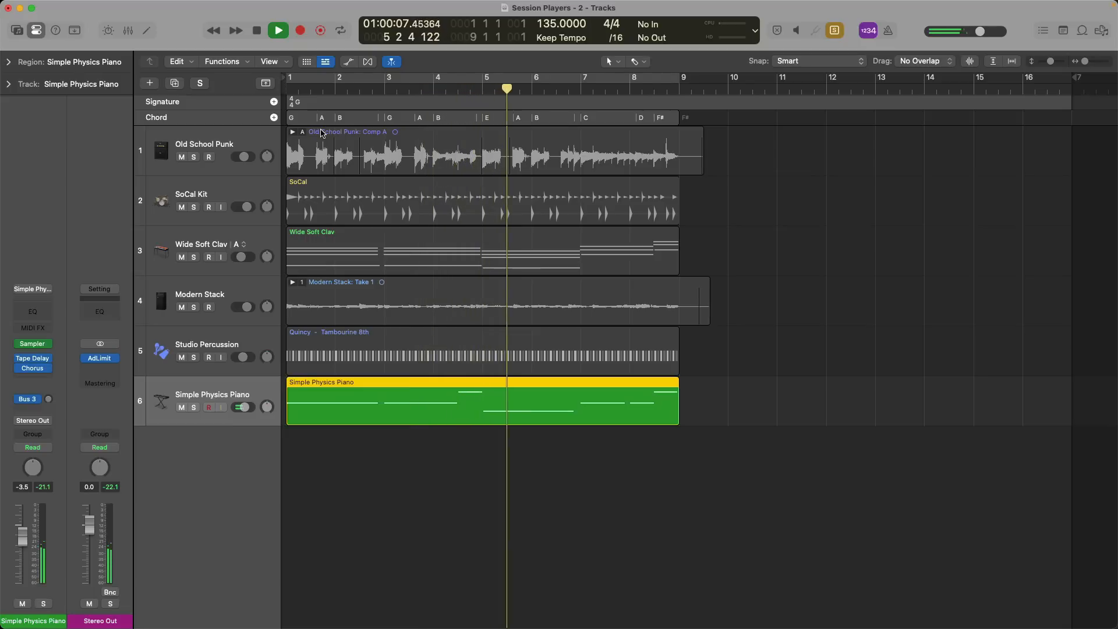
{"action": "key", "text": "space"}
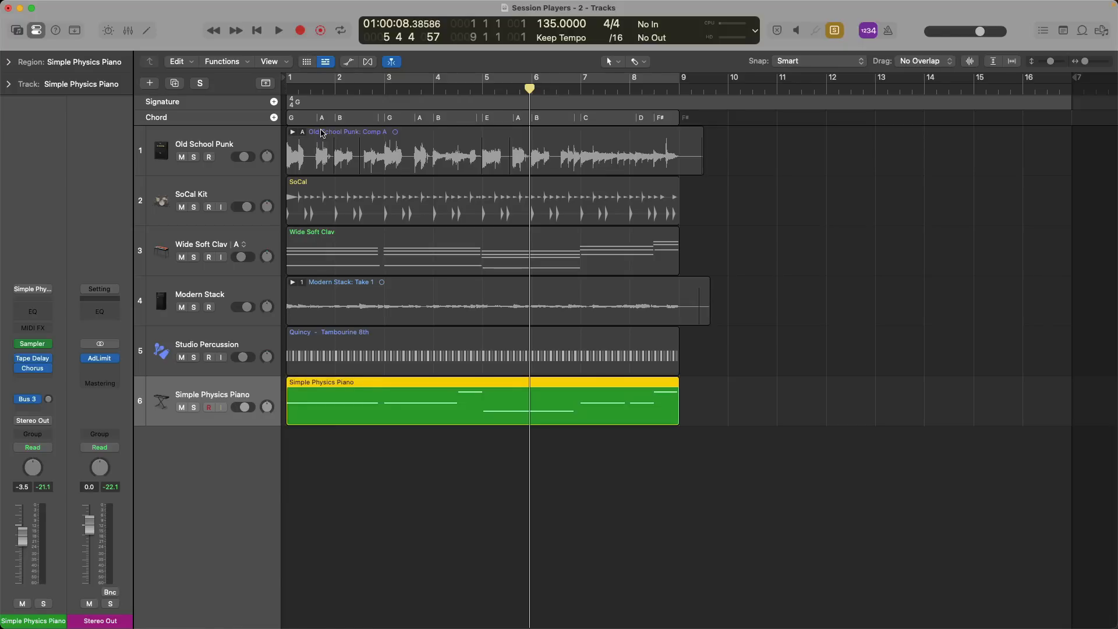
{"action": "key", "text": "super+a"}
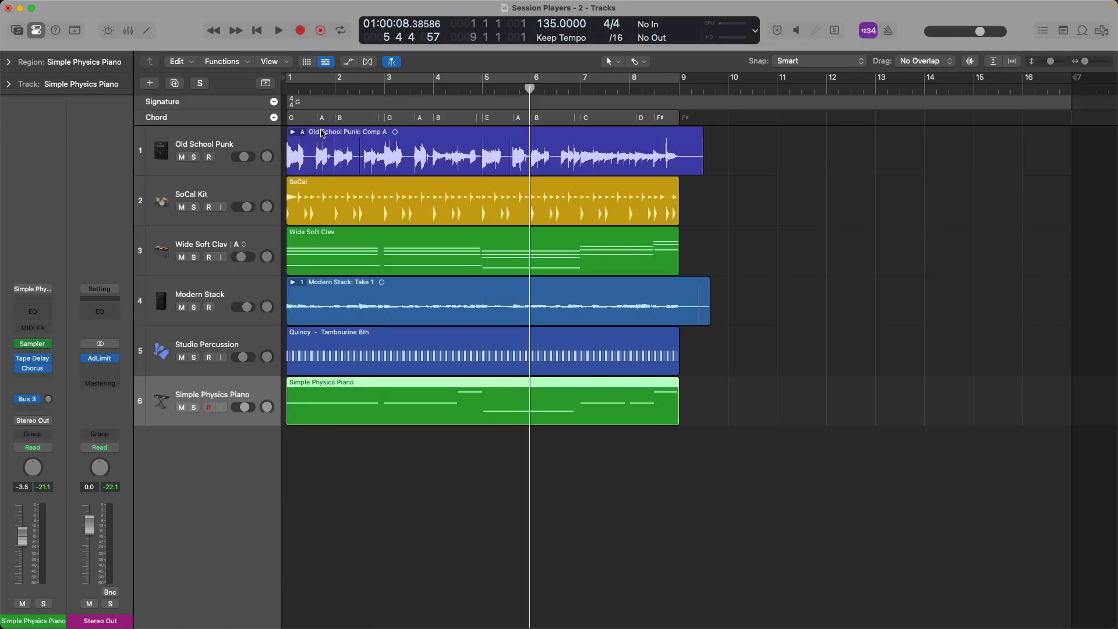
{"action": "key", "text": "Return"}
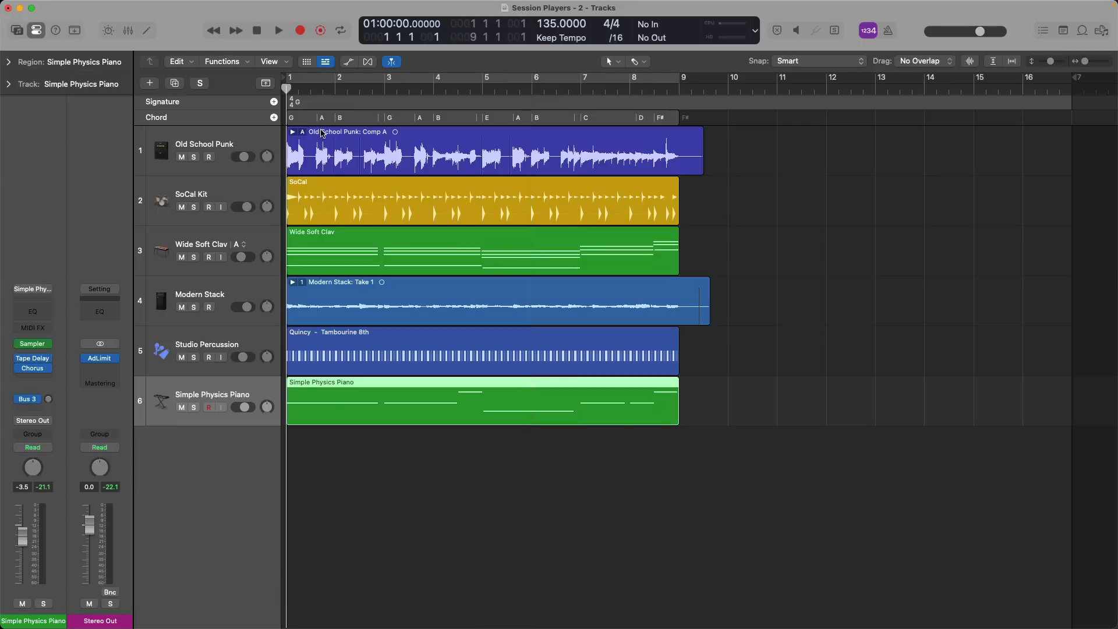
Mute the four tracks from Wide Soft Clav to Simple Physics Piano, keep SoCal Kit unmuted and select its region.
{"action": "mouse_move", "coordinate": [181, 207]}
{"action": "left_mouse_down"}
{"action": "mouse_move", "coordinate": [162, 357]}
{"action": "mouse_move", "coordinate": [168, 406]}
{"action": "left_mouse_up"}
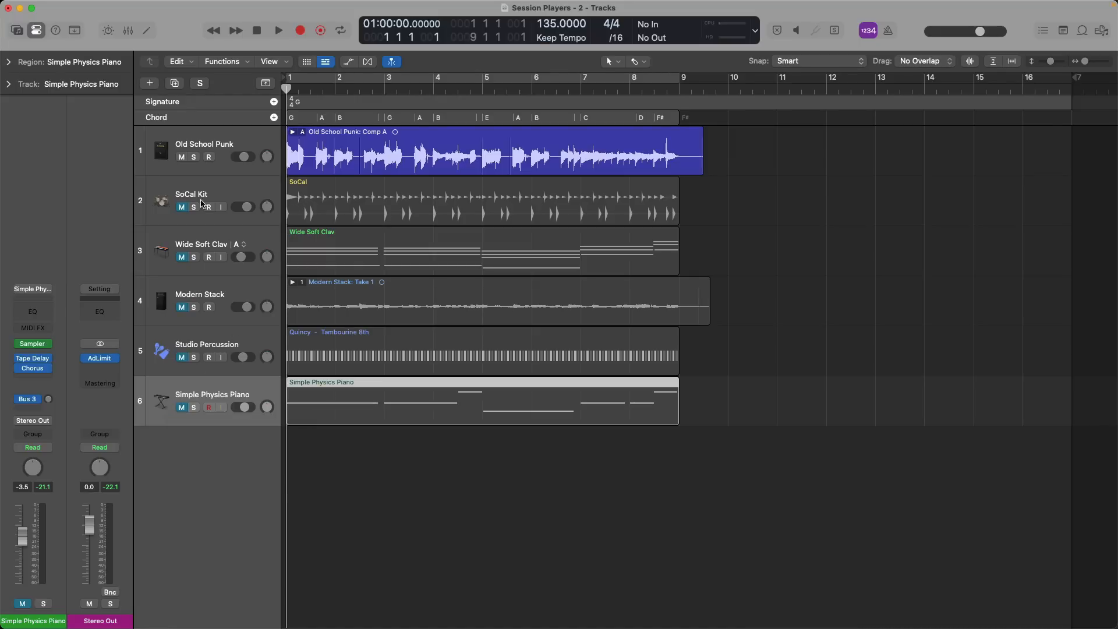
{"action": "left_click", "coordinate": [181, 207]}
{"action": "left_click", "coordinate": [420, 201]}
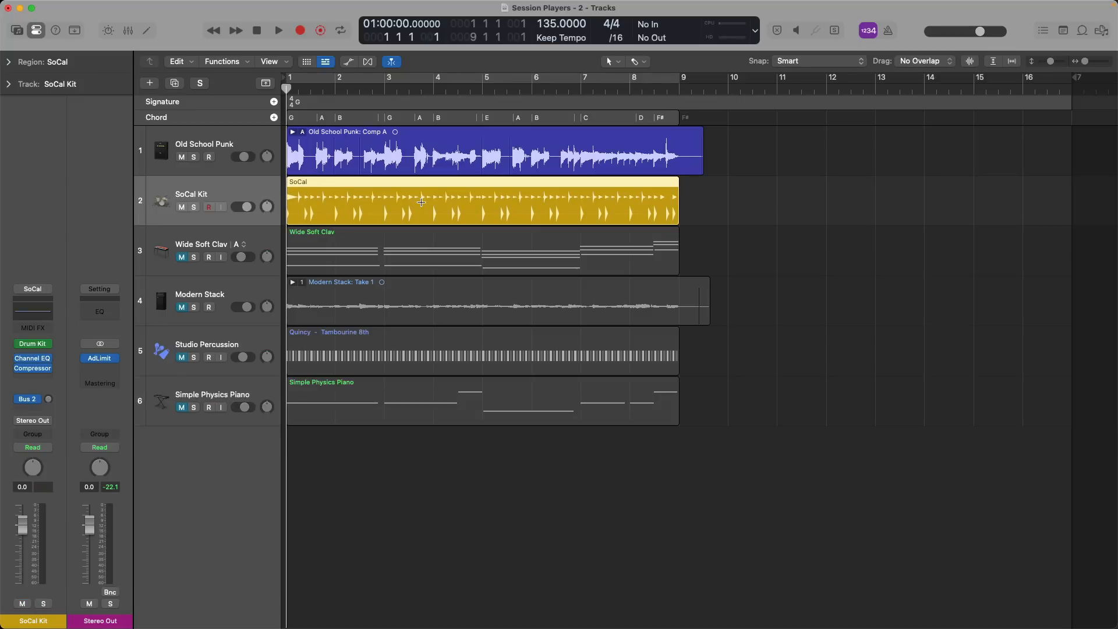
Inspect the SoCal region in the Session Player editor, close the editor and mute the SoCal Kit track.
{"action": "double_click", "coordinate": [381, 192]}
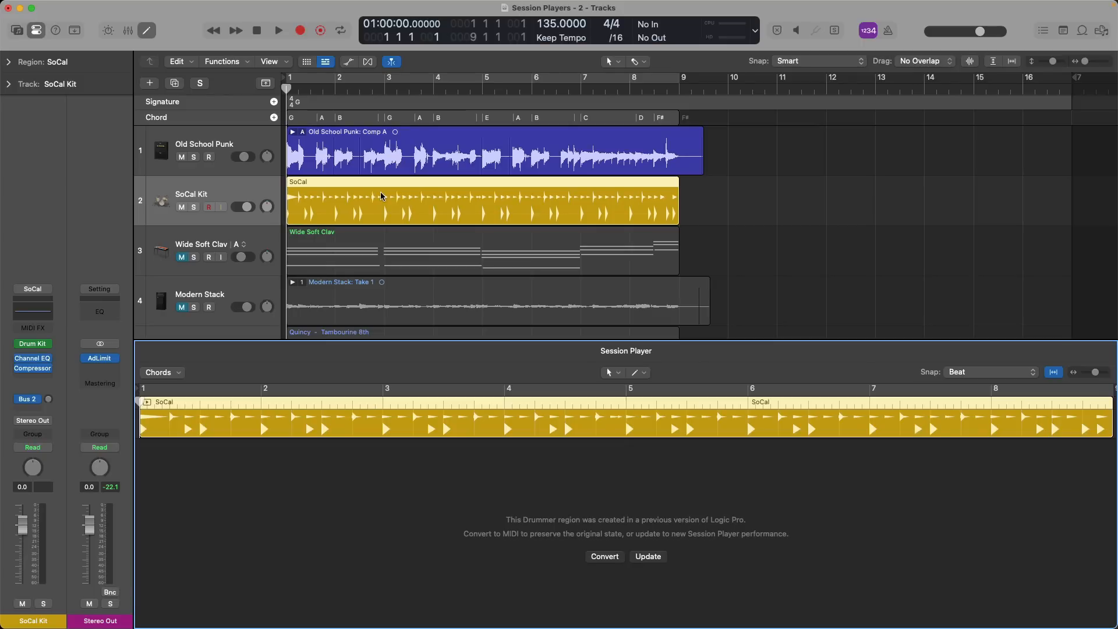
{"action": "key", "text": "e"}
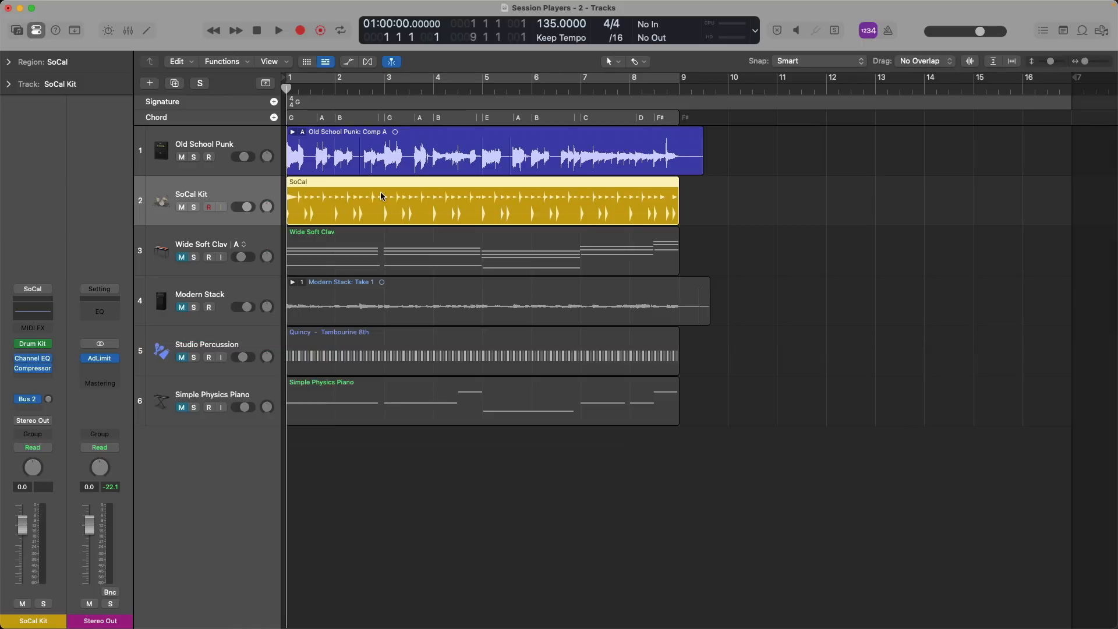
{"action": "left_click", "coordinate": [181, 207]}
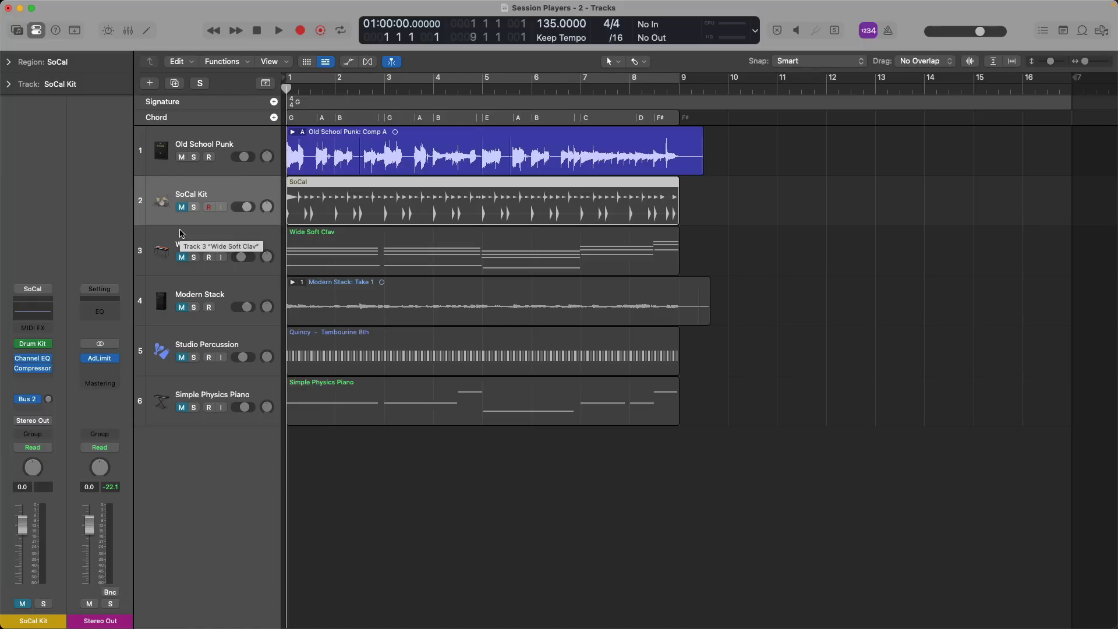
Create a new Session Player track with a Drummer in the Pop Rock style.
{"action": "left_click", "coordinate": [153, 84]}
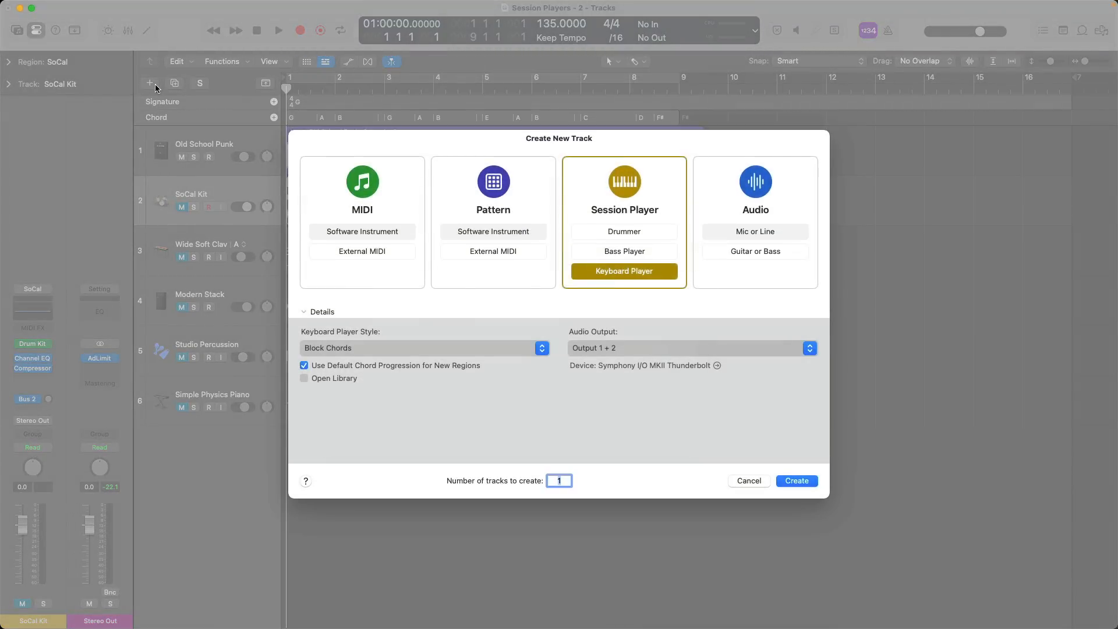
{"action": "key", "text": "Up"}
{"action": "key", "text": "Up"}
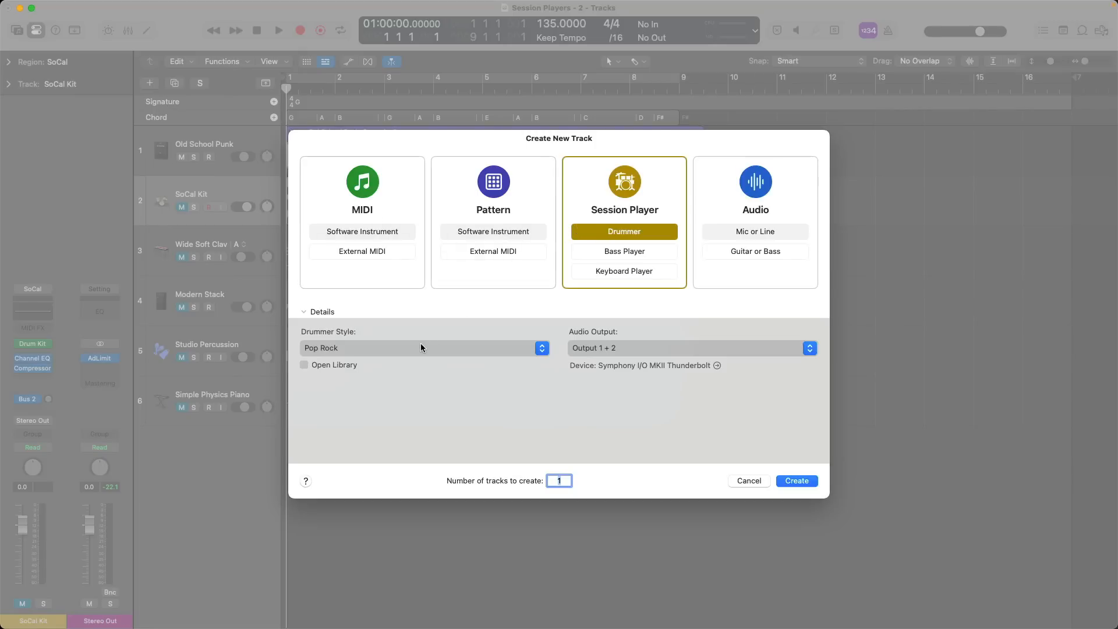
{"action": "left_click", "coordinate": [795, 481]}
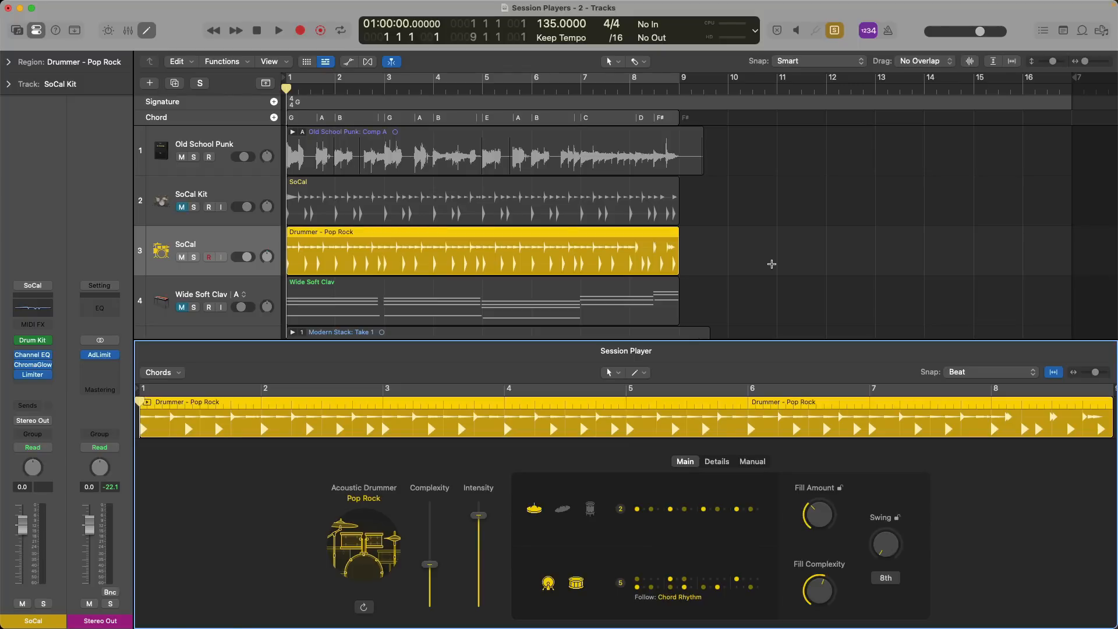
Listen to the soloed Drummer - Pop Rock region and unmute the SoCal Kit track.
{"action": "key", "text": "space"}
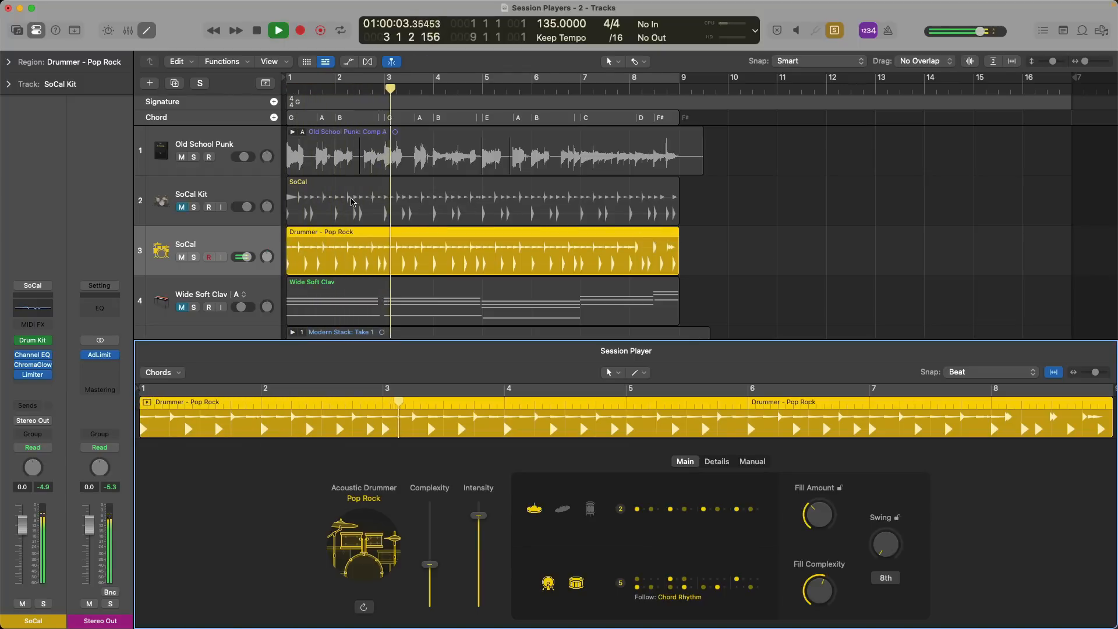
{"action": "left_click", "coordinate": [182, 207]}
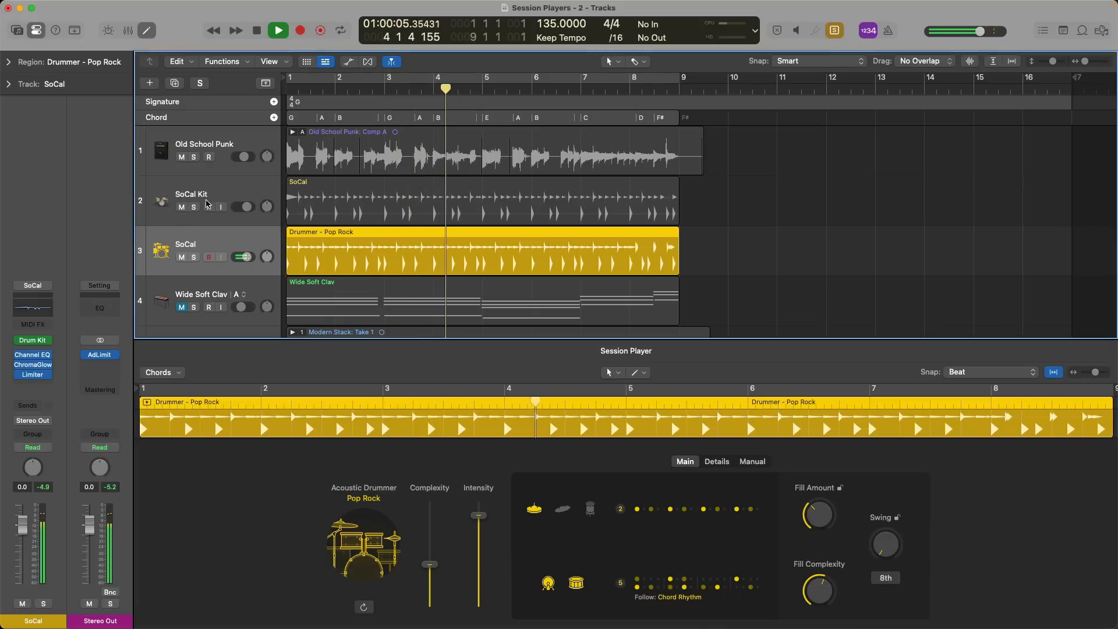
{"action": "key", "text": "space"}
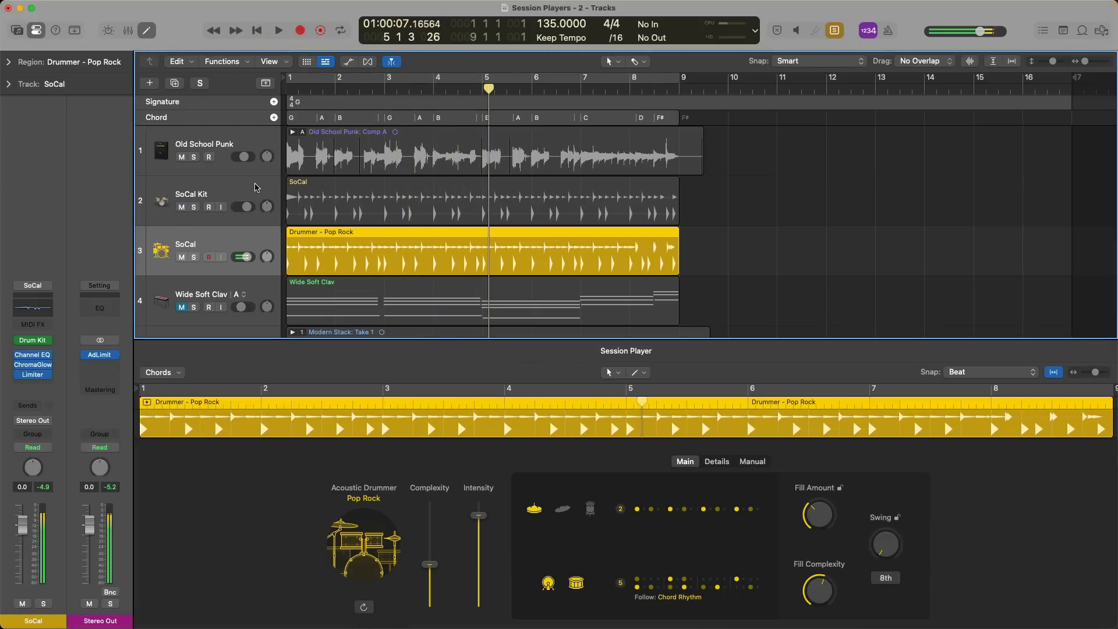
Play the old SoCal Kit region on its own from bar 1 for comparison.
{"action": "left_click", "coordinate": [255, 187]}
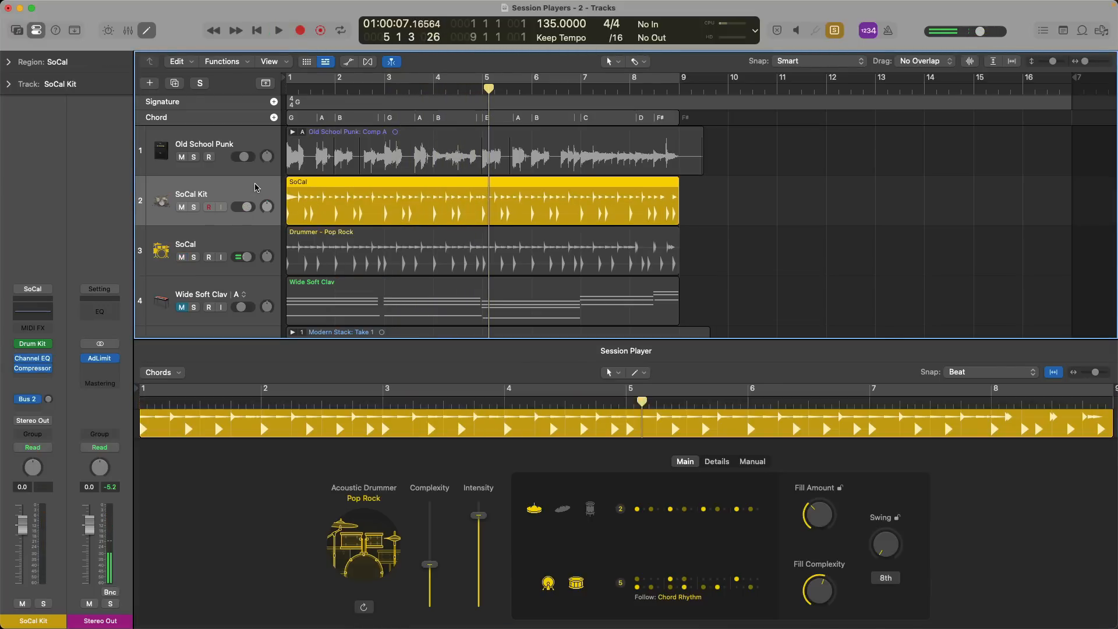
{"action": "key", "text": "Return"}
{"action": "key", "text": "space"}
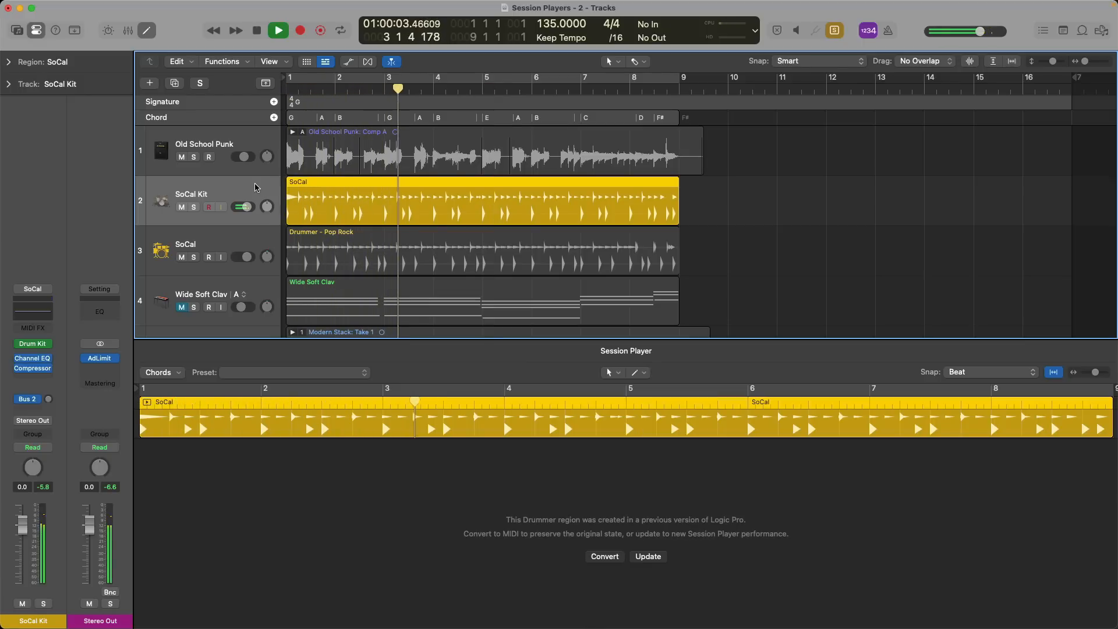
{"action": "key", "text": "space"}
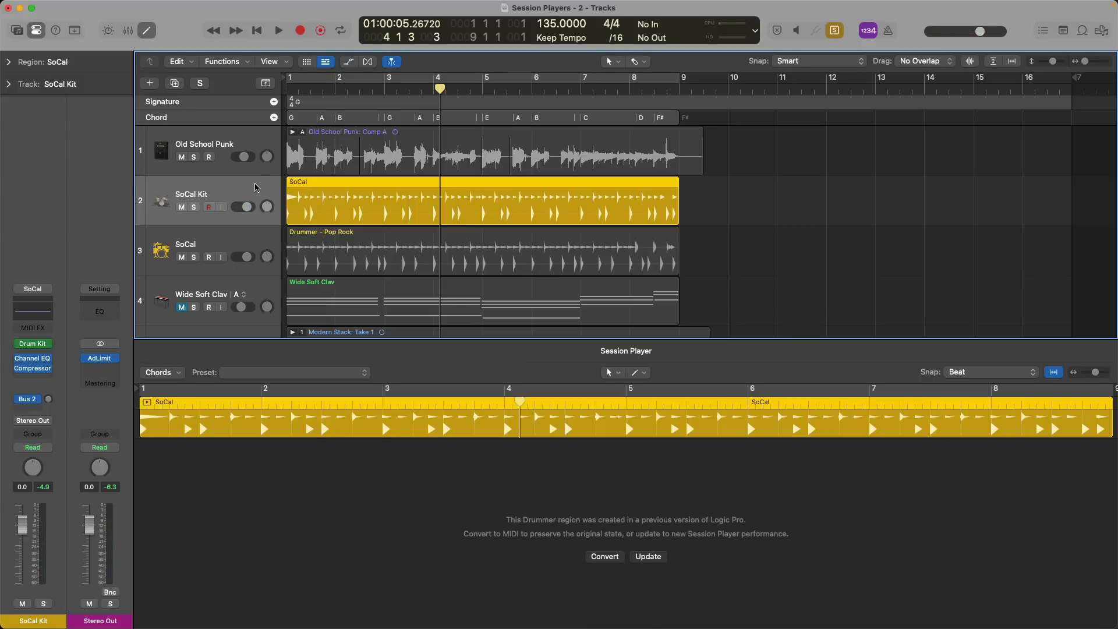
Make the drummer in the Drummer - Pop Rock region play the toms instead of the hi-hat.
{"action": "key", "text": "Down"}
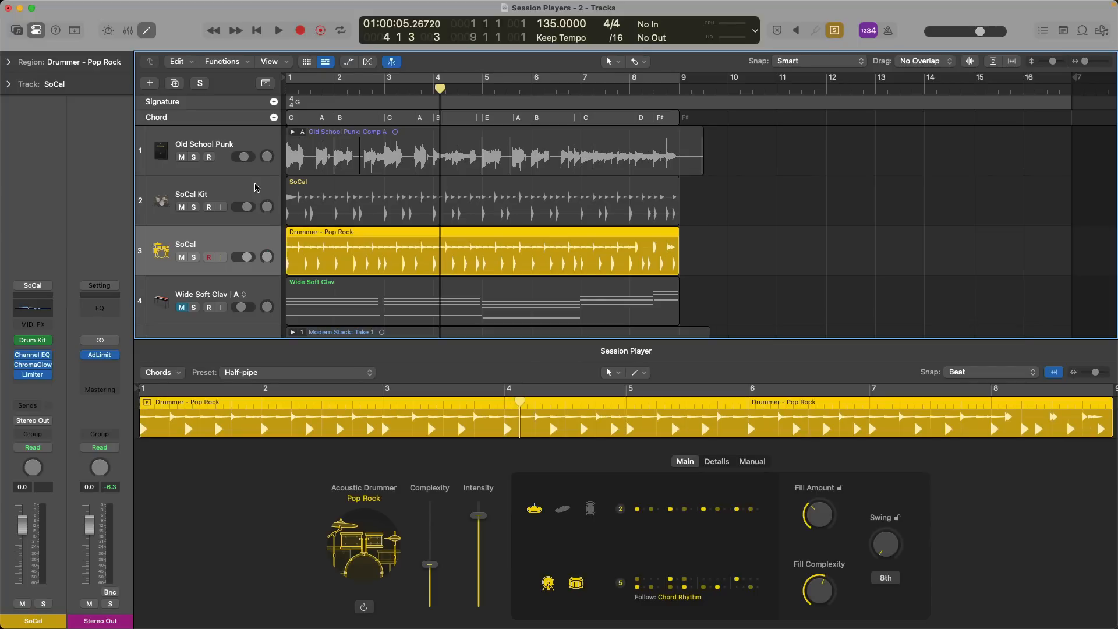
{"action": "left_click", "coordinate": [590, 508]}
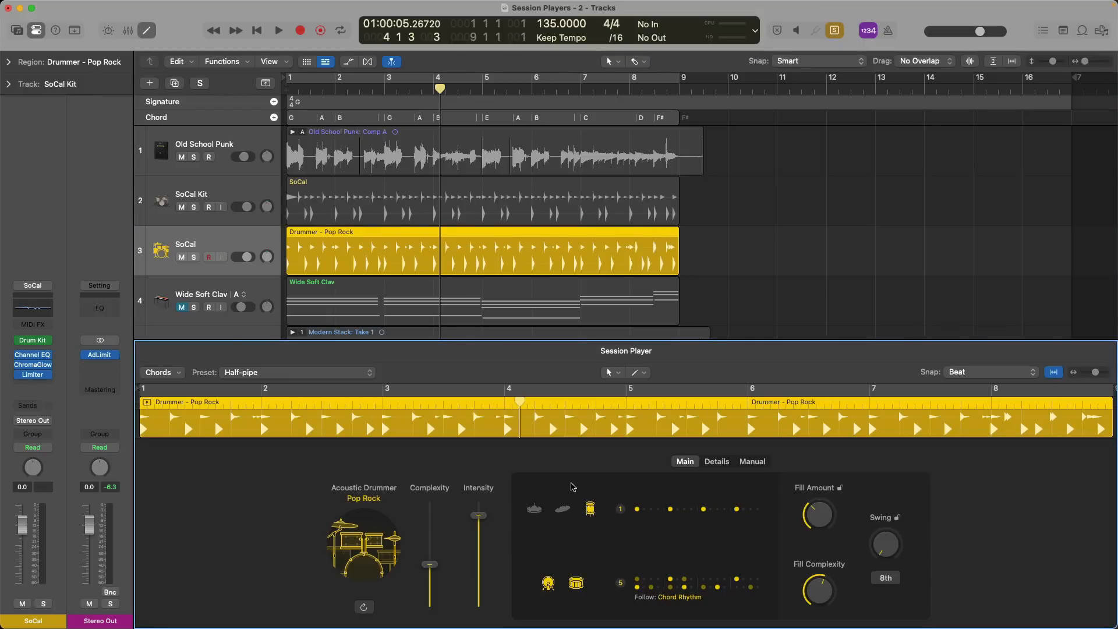
Play from bar 1 and alternate the solo between the Drummer - Pop Rock region and the old SoCal region to compare them.
{"action": "key", "text": "Return"}
{"action": "key", "text": "space"}
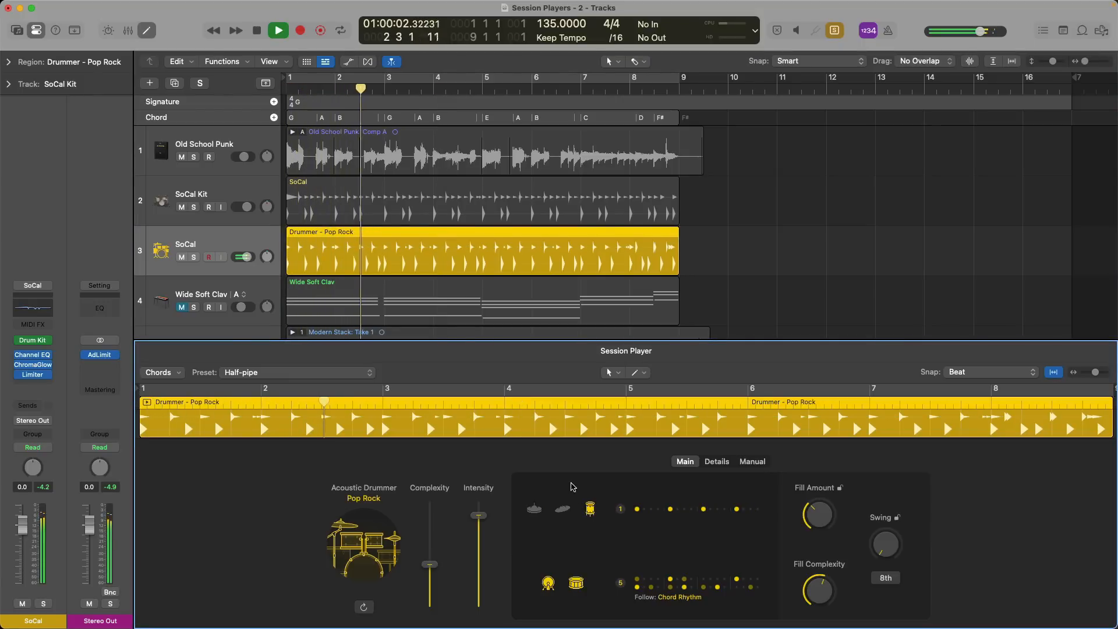
{"action": "key", "text": "Up"}
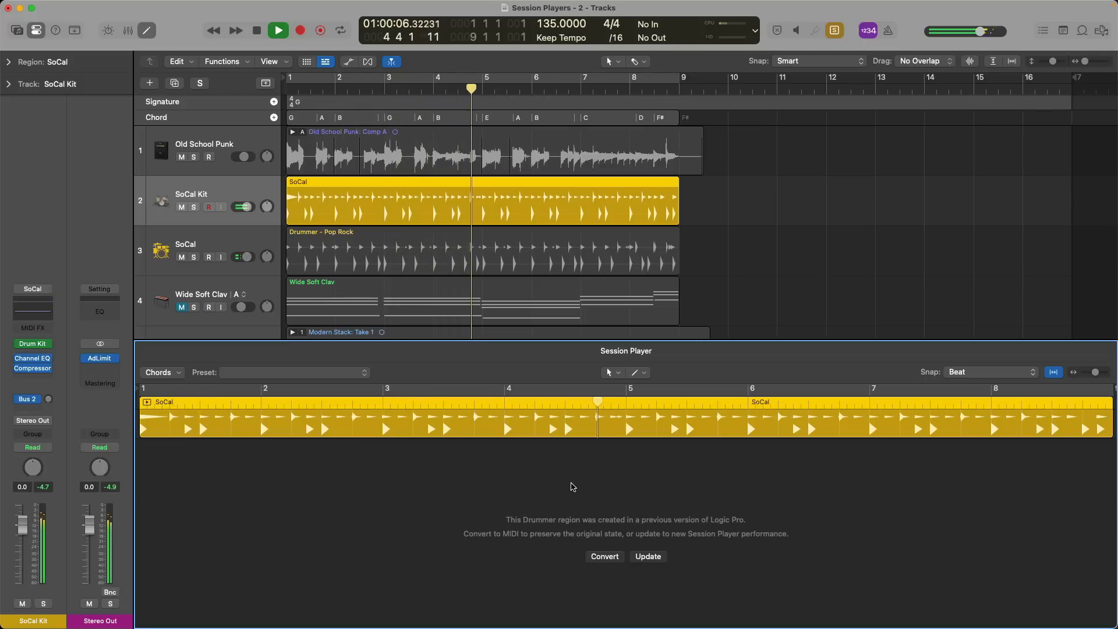
{"action": "key", "text": "Down"}
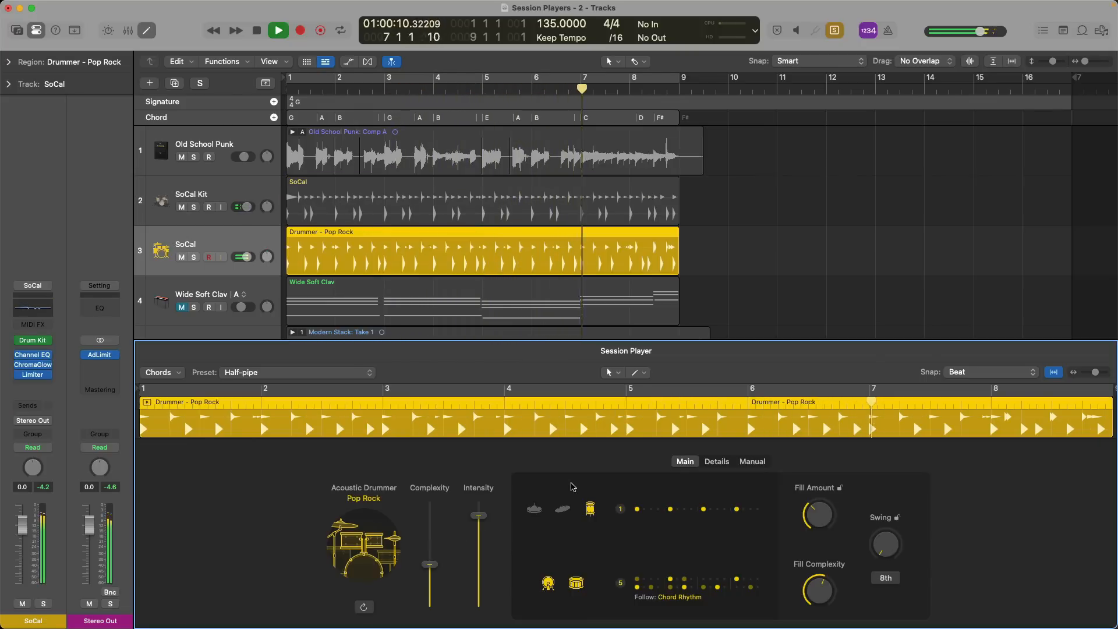
{"action": "key", "text": "space"}
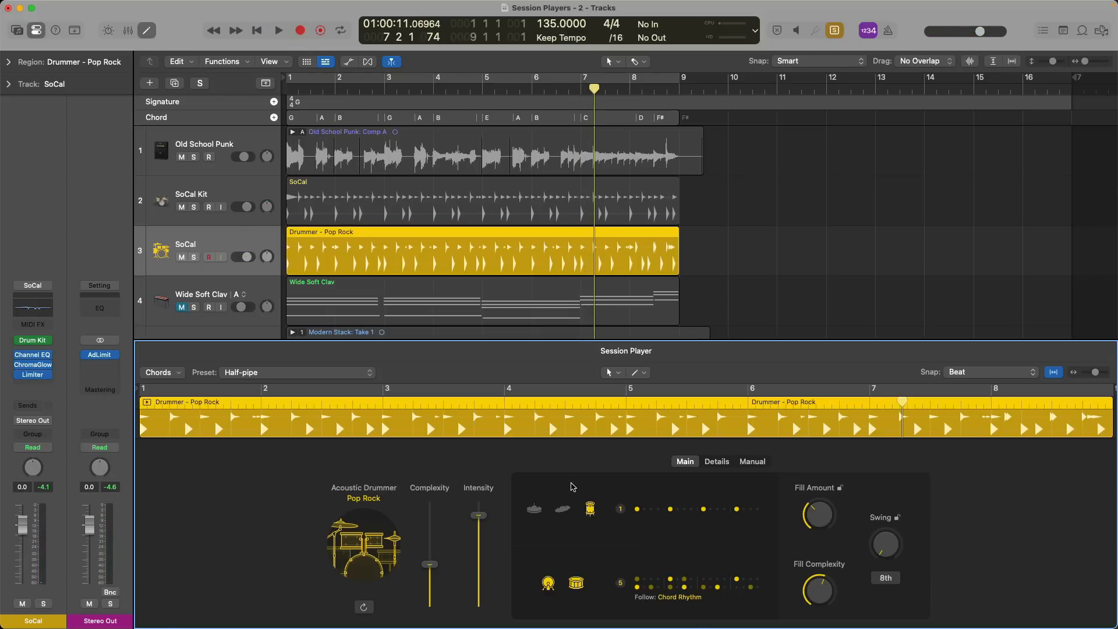
Mute the SoCal Kit track and listen to the soloed Drummer - Pop Rock region from bar 1.
{"action": "left_click", "coordinate": [182, 208]}
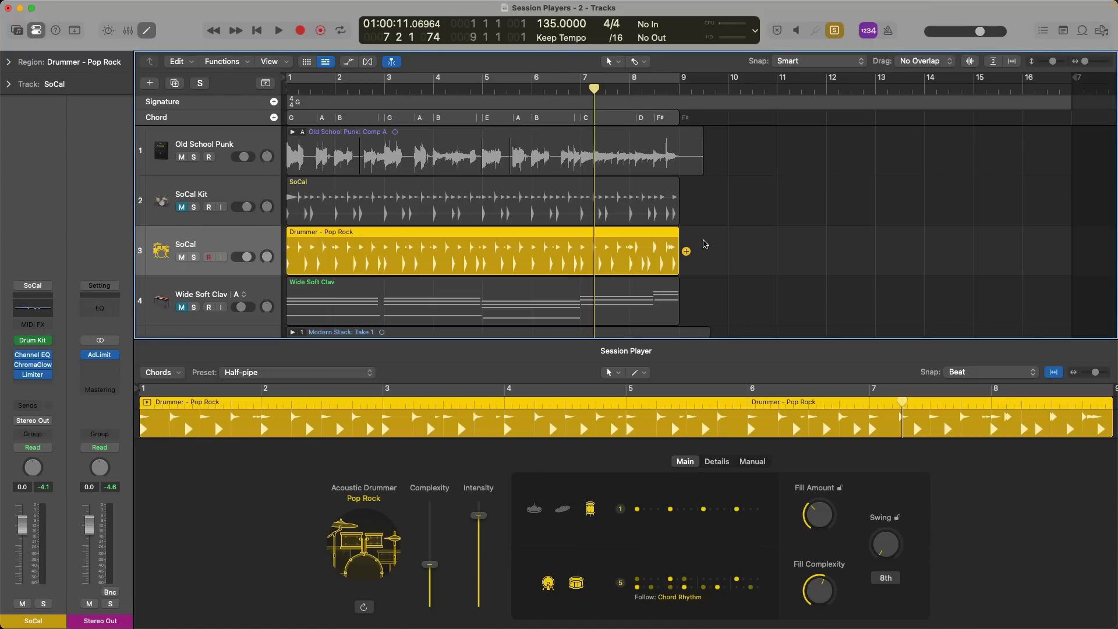
{"action": "key", "text": "ctrl+s"}
{"action": "key", "text": "Return"}
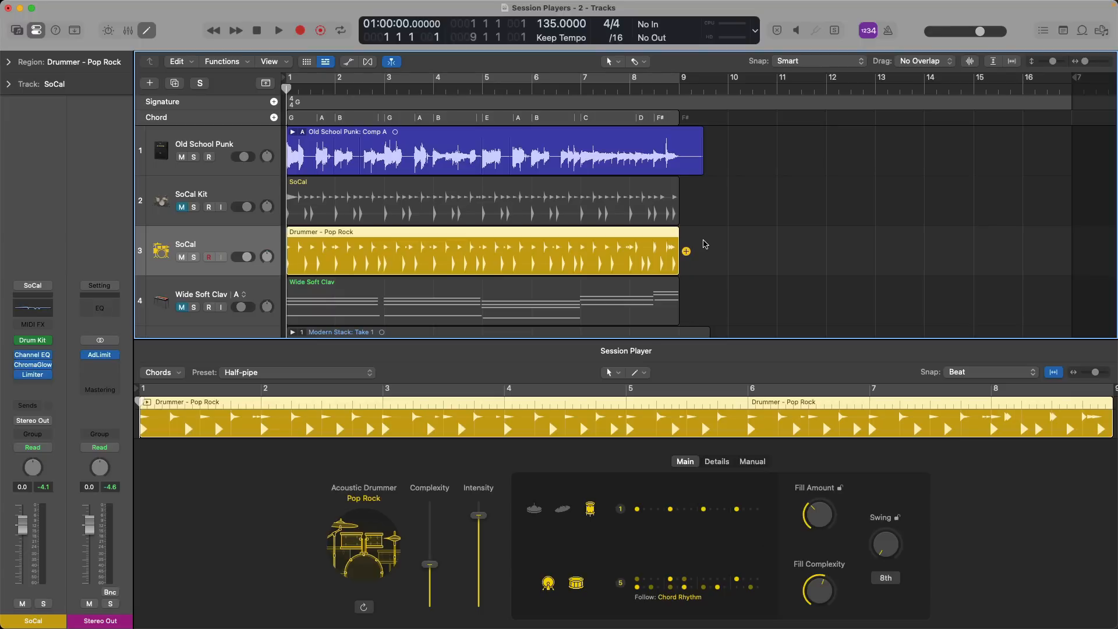
{"action": "key", "text": "ctrl+s"}
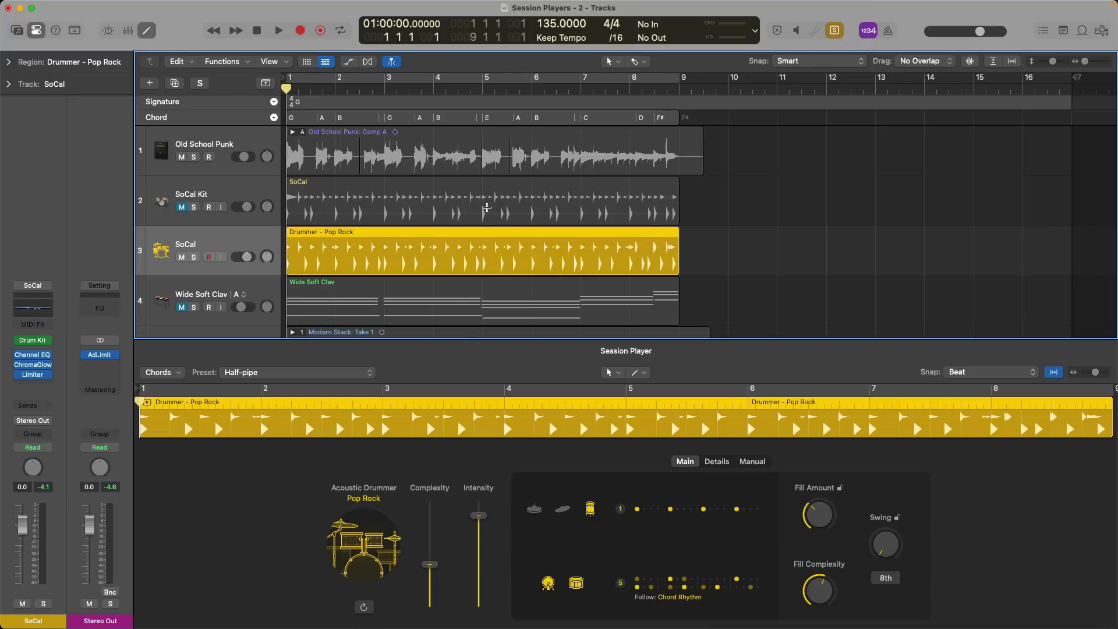
{"action": "key", "text": "space"}
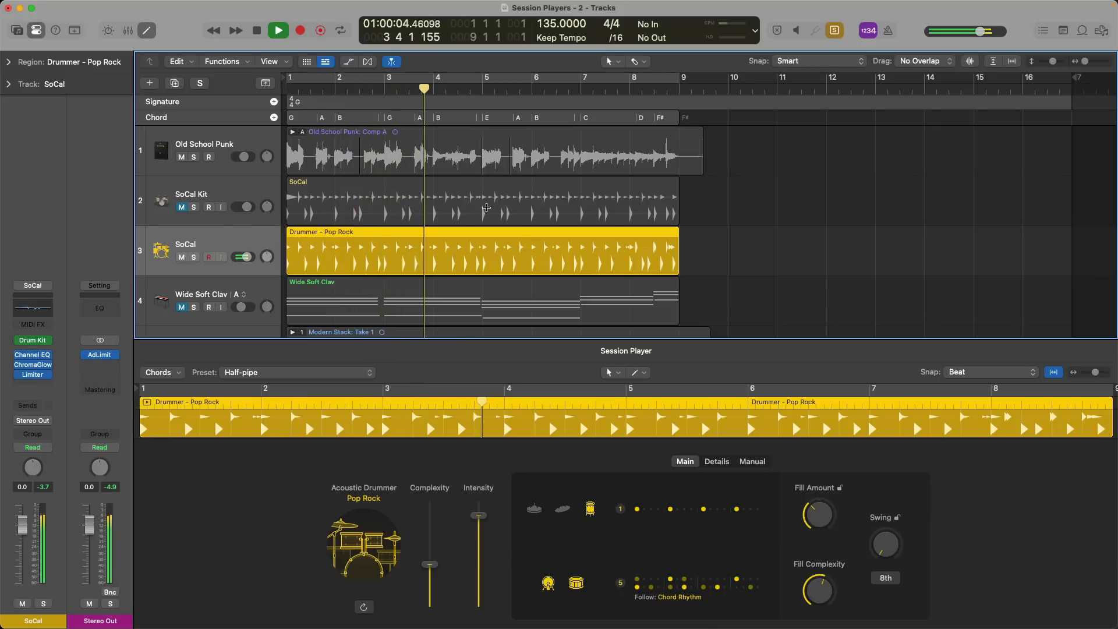
{"action": "key", "text": "space"}
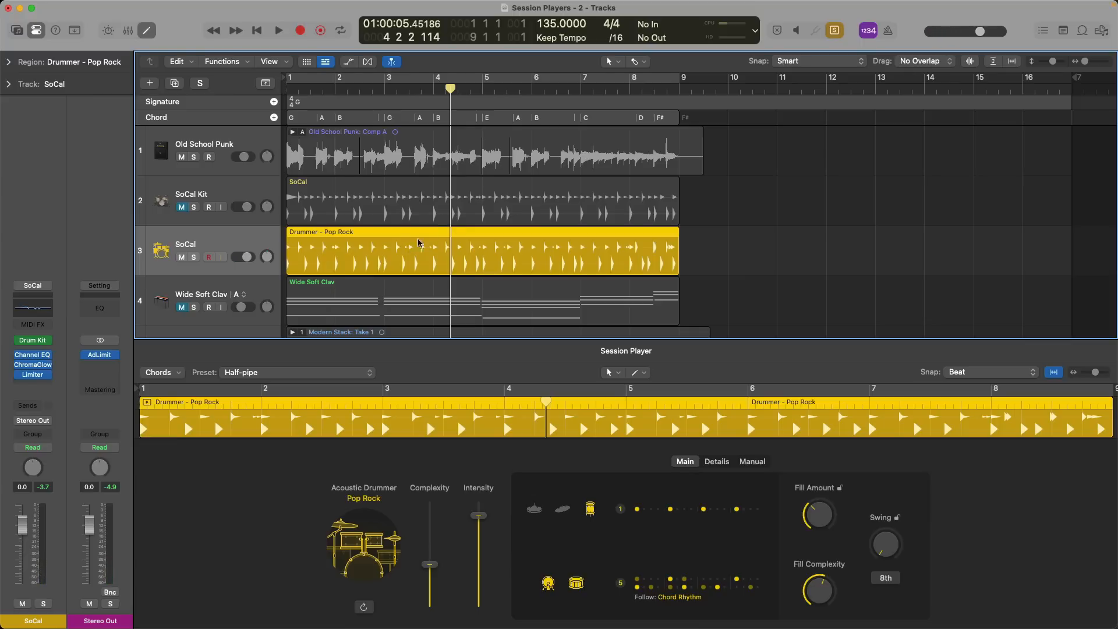
Play the end of the soloed Drummer - Pop Rock region from bar 7.
{"action": "left_click", "coordinate": [584, 89]}
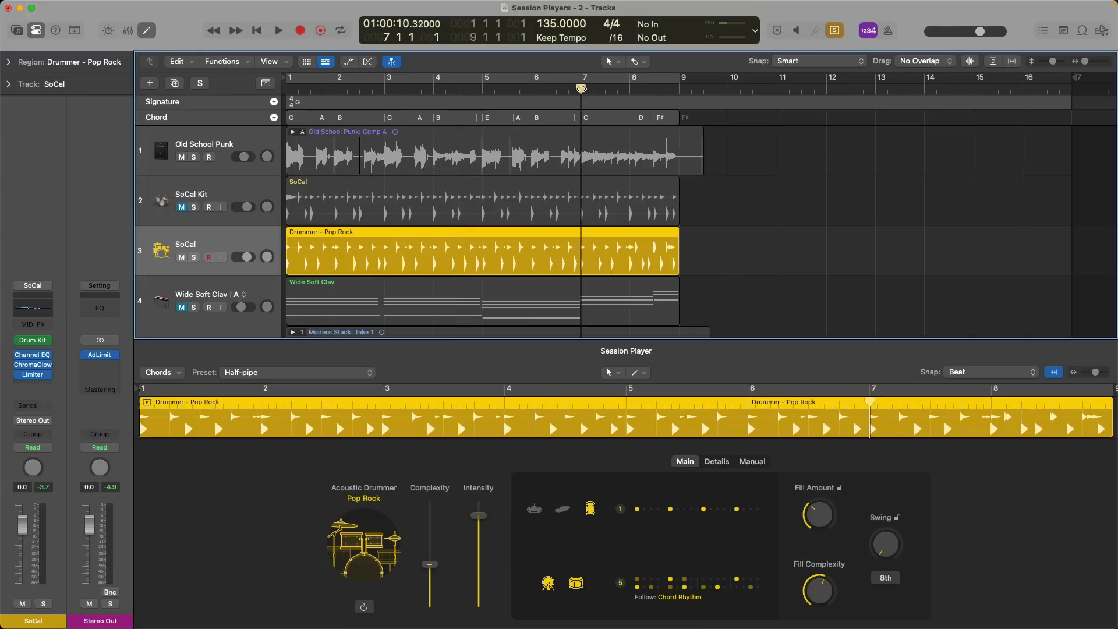
{"action": "key", "text": "space"}
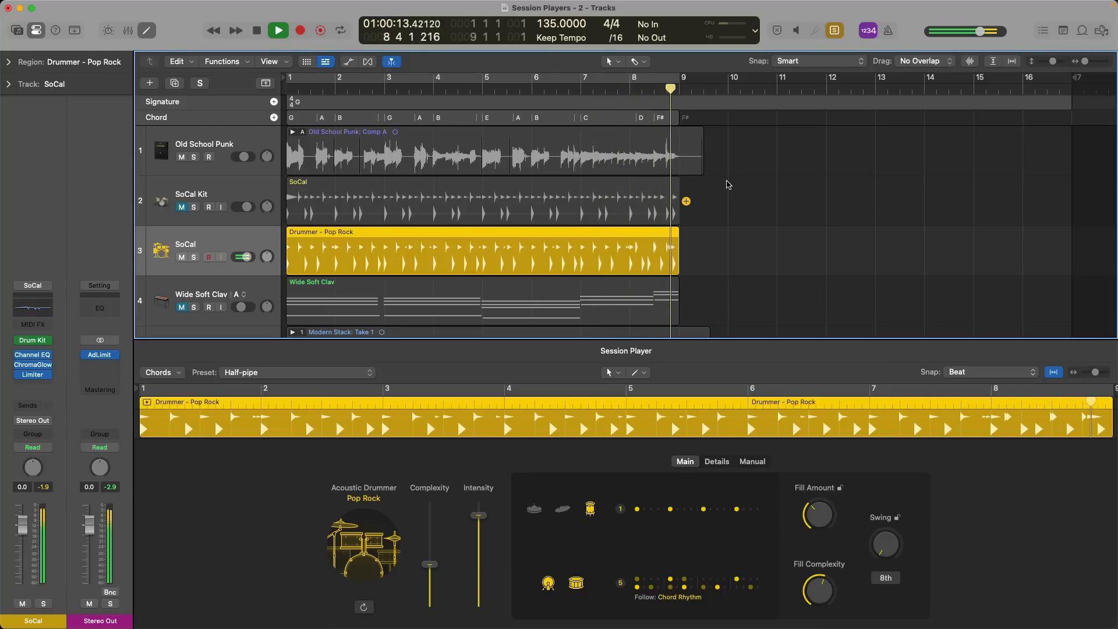
{"action": "key", "text": "space"}
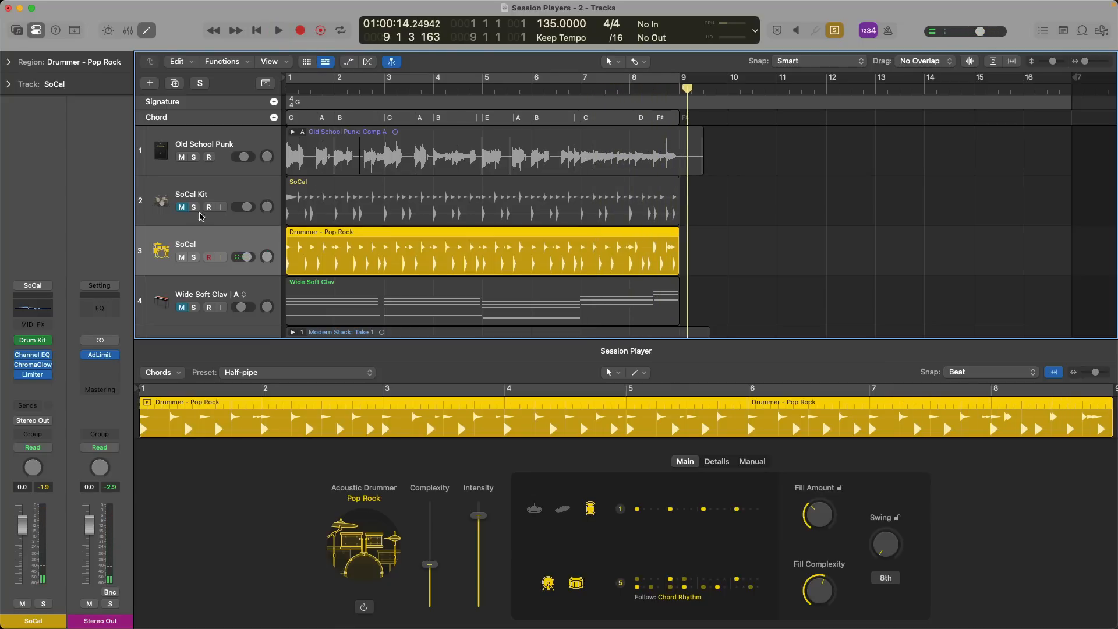
Turn off the region solo and play the new drums with the Old School Punk guitar from bar 1 and again from bar 6.
{"action": "key", "text": "ctrl+s"}
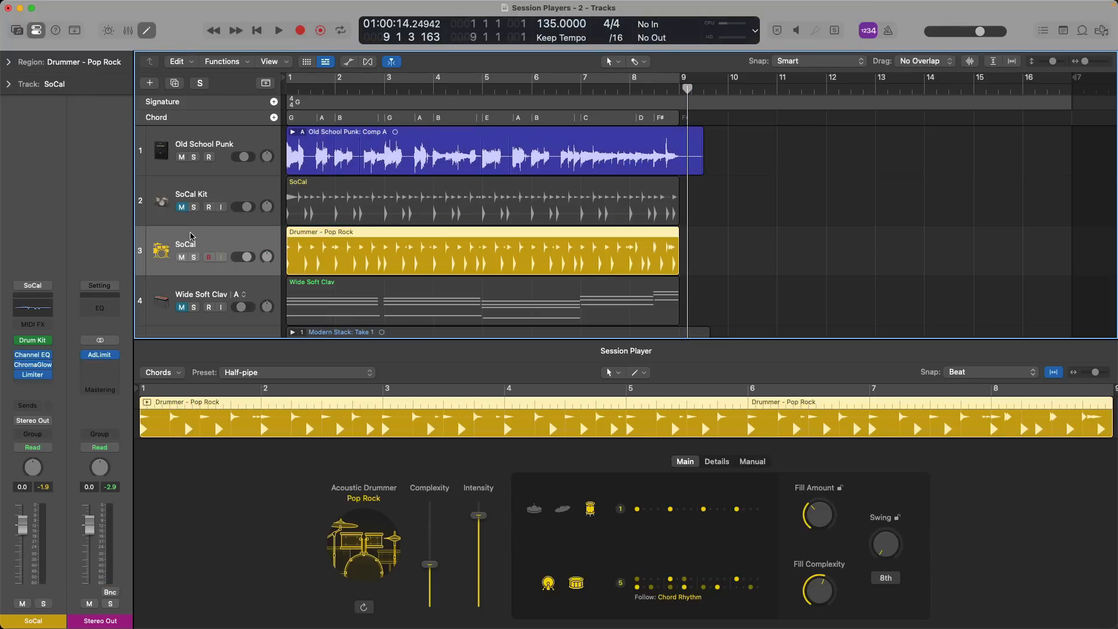
{"action": "key", "text": "Return"}
{"action": "key", "text": "space"}
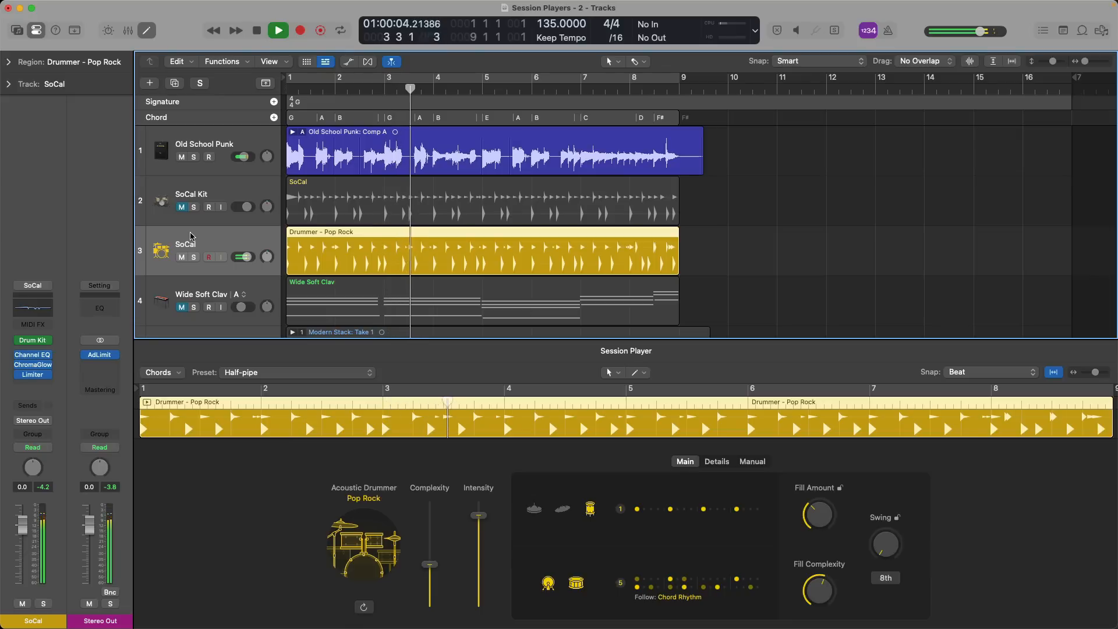
{"action": "key", "text": "space"}
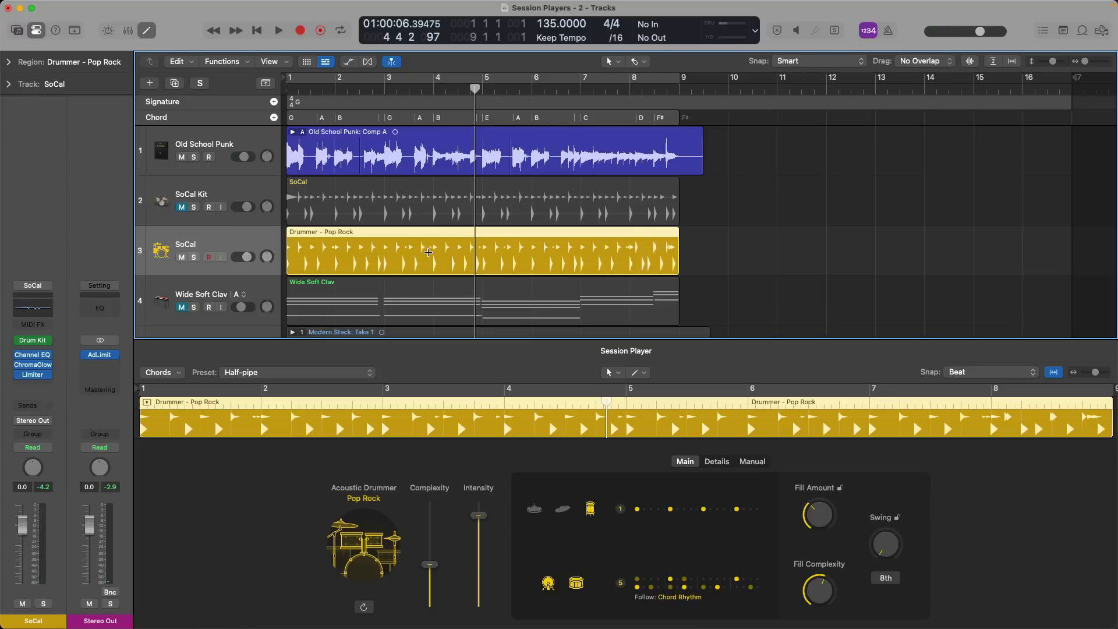
{"action": "left_click", "coordinate": [531, 90]}
{"action": "key", "text": "space"}
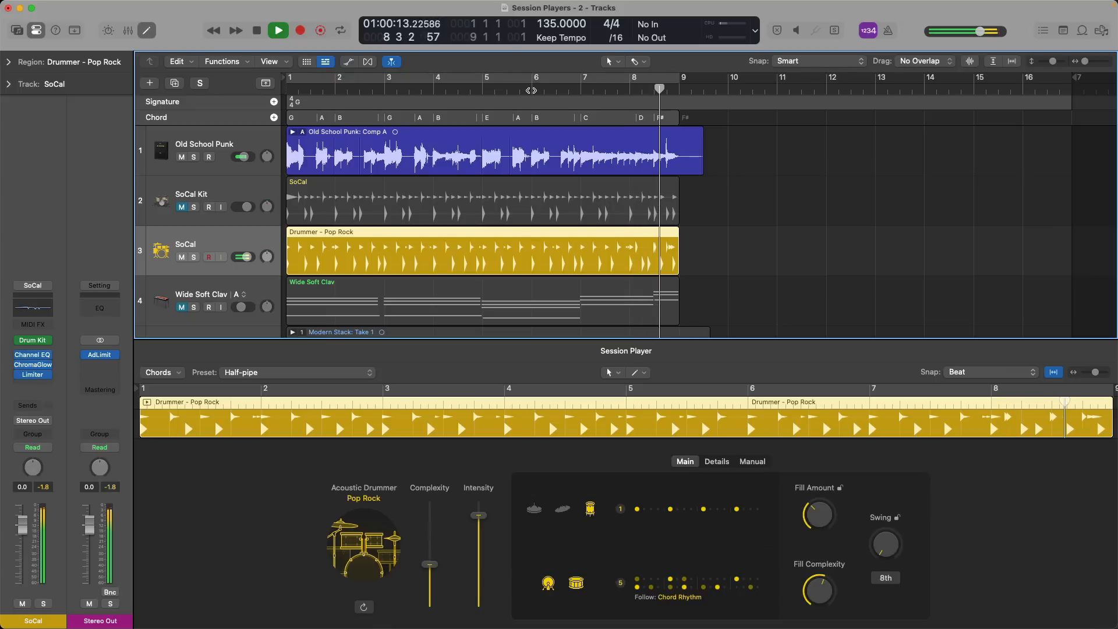
{"action": "key", "text": "space"}
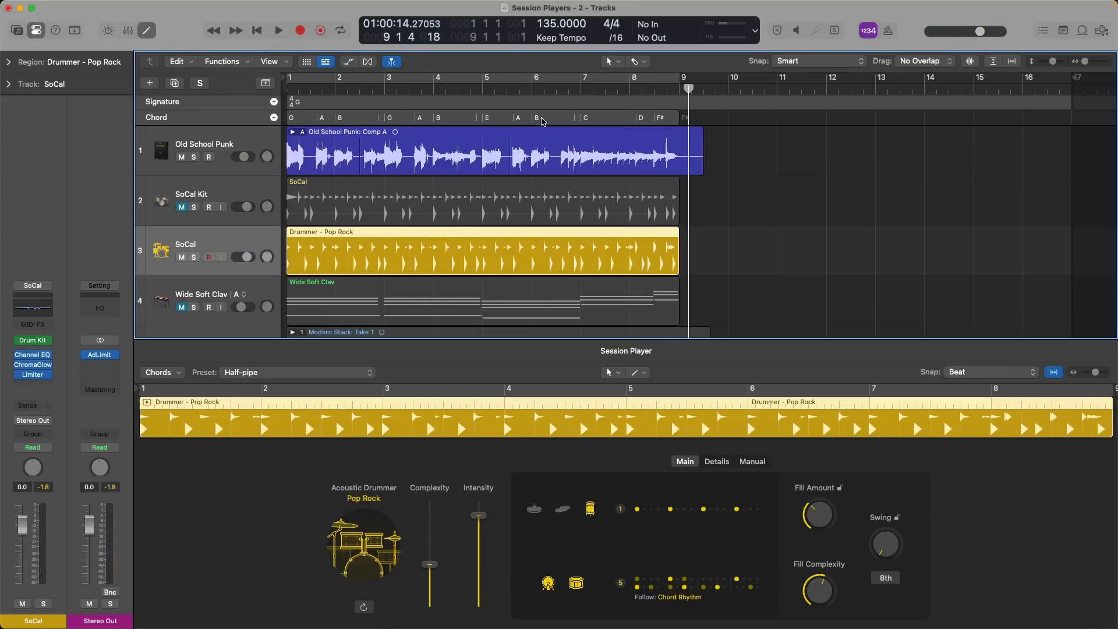
Lower the Drummer - Pop Rock region's Fill Complexity and Fill Amount to their minimum and listen to the ending.
{"action": "left_click_drag", "start_coordinate": [817, 589], "coordinate": [817, 617]}
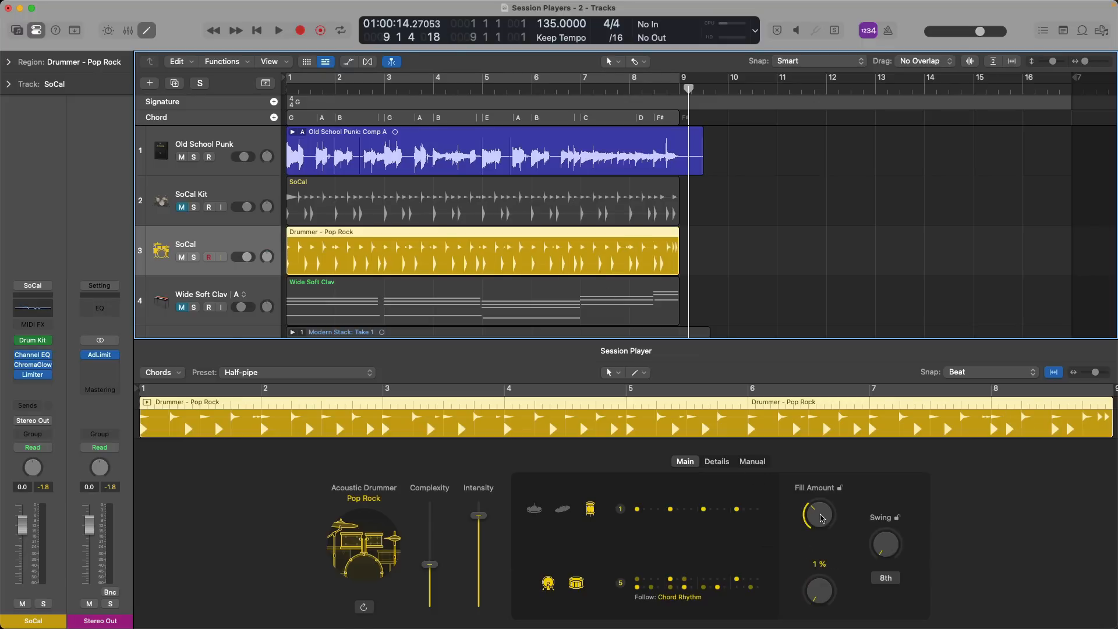
{"action": "left_click_drag", "start_coordinate": [819, 524], "coordinate": [819, 570]}
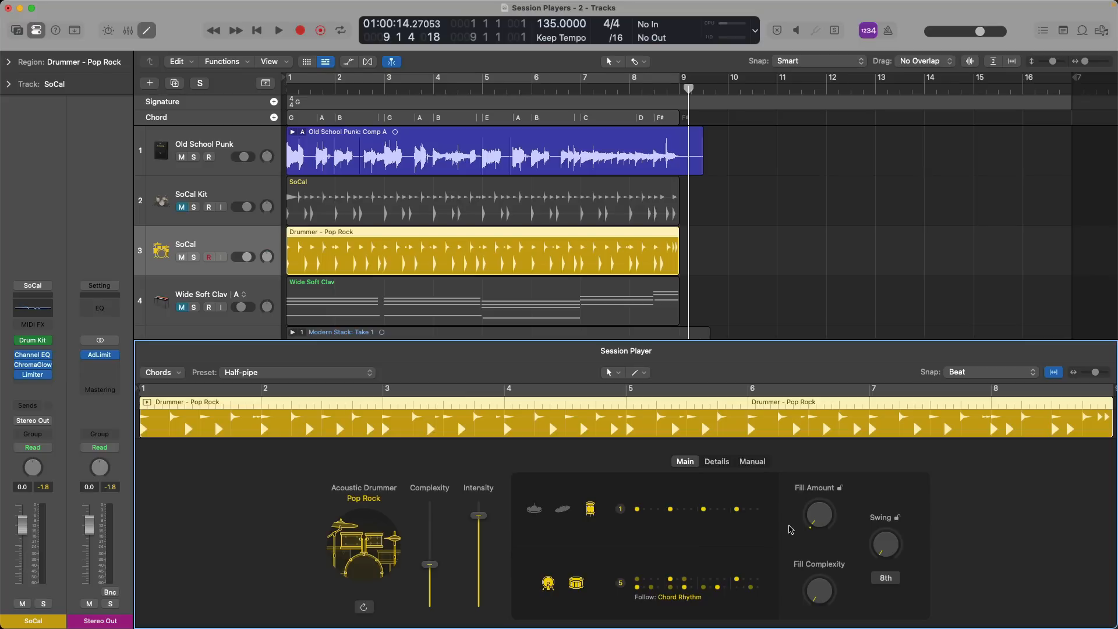
{"action": "key", "text": "space"}
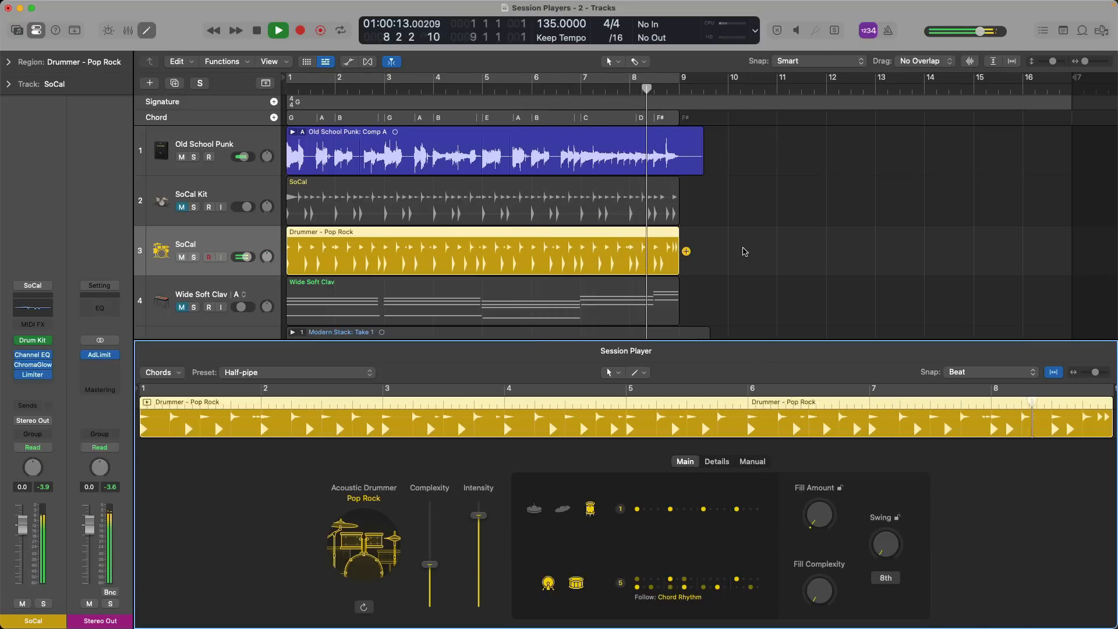
{"action": "key", "text": "space"}
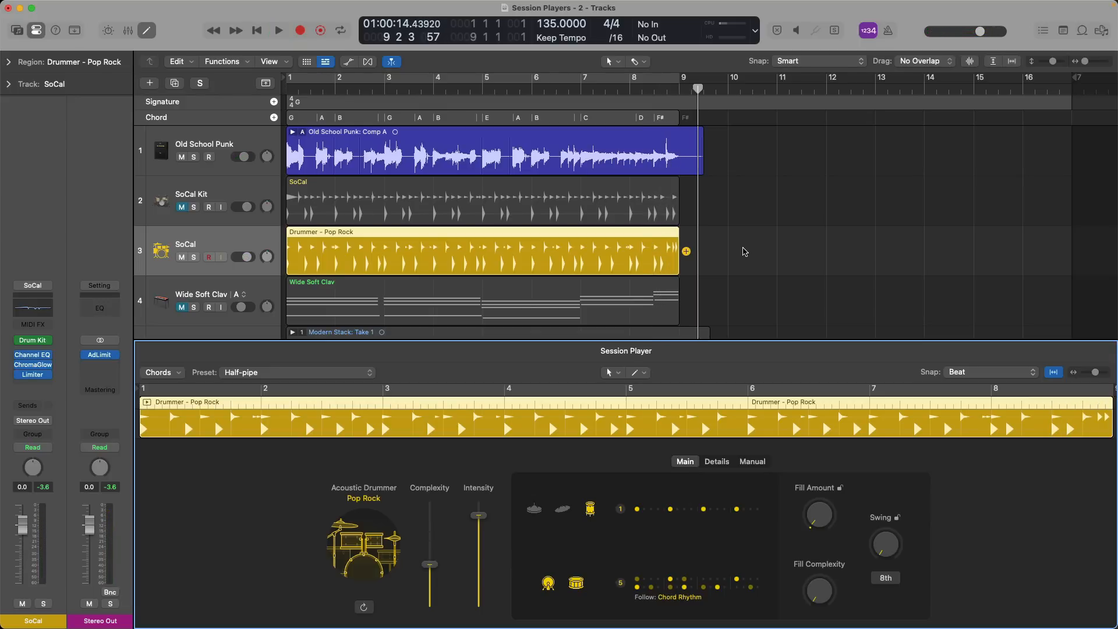
Turn the Drummer - Pop Rock region's Ghost Notes down to the minimum and play the arrangement from bar 1.
{"action": "left_click", "coordinate": [719, 463]}
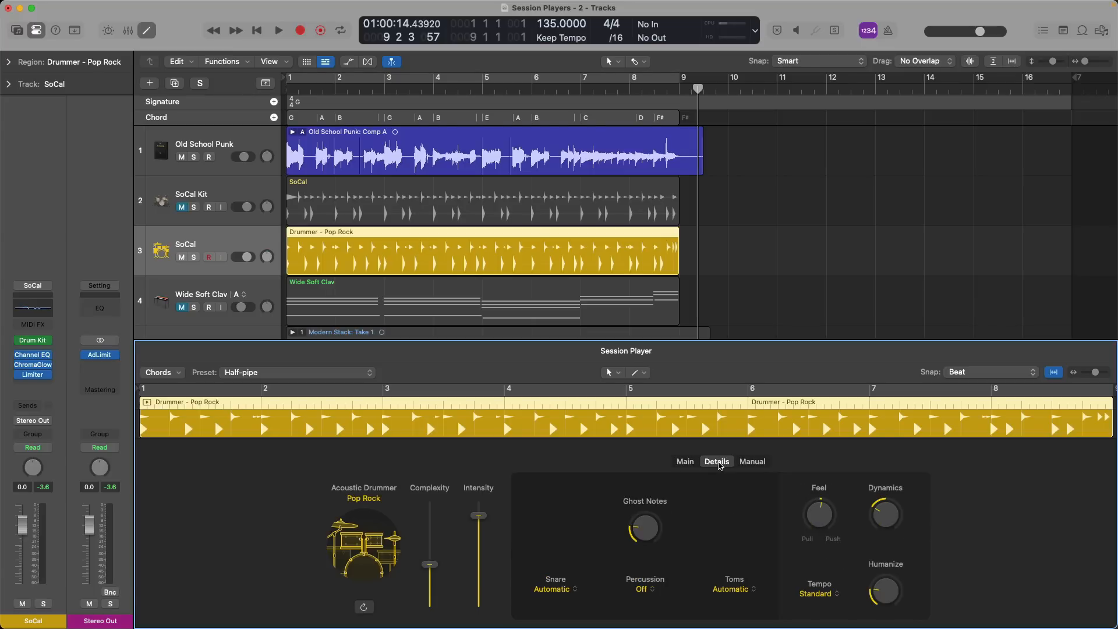
{"action": "left_click_drag", "start_coordinate": [645, 528], "coordinate": [659, 567]}
{"action": "key", "text": "Return"}
{"action": "key", "text": "space"}
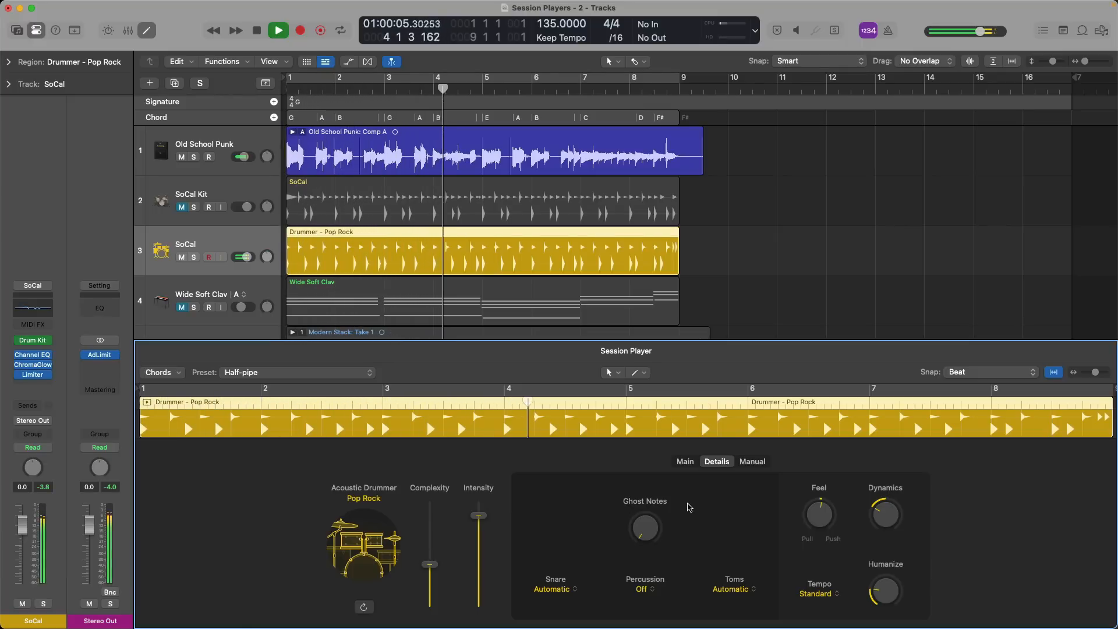
{"action": "key", "text": "space"}
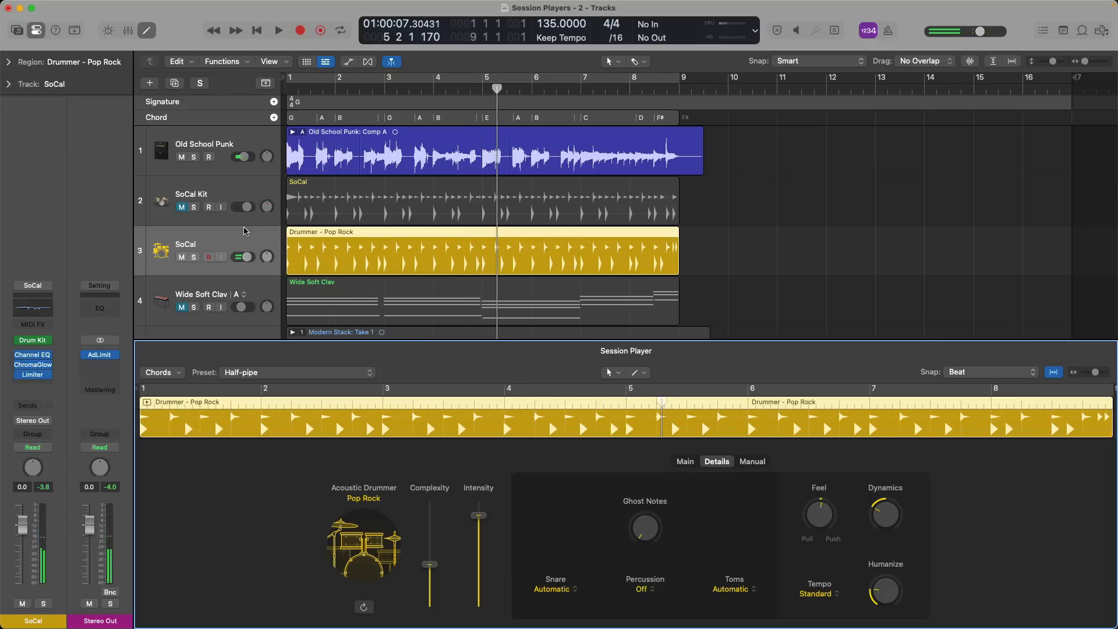
Solo the SoCal Kit track temporarily and play its old drum part from bar 1 for comparison.
{"action": "left_click", "coordinate": [195, 208]}
{"action": "key", "text": "Return"}
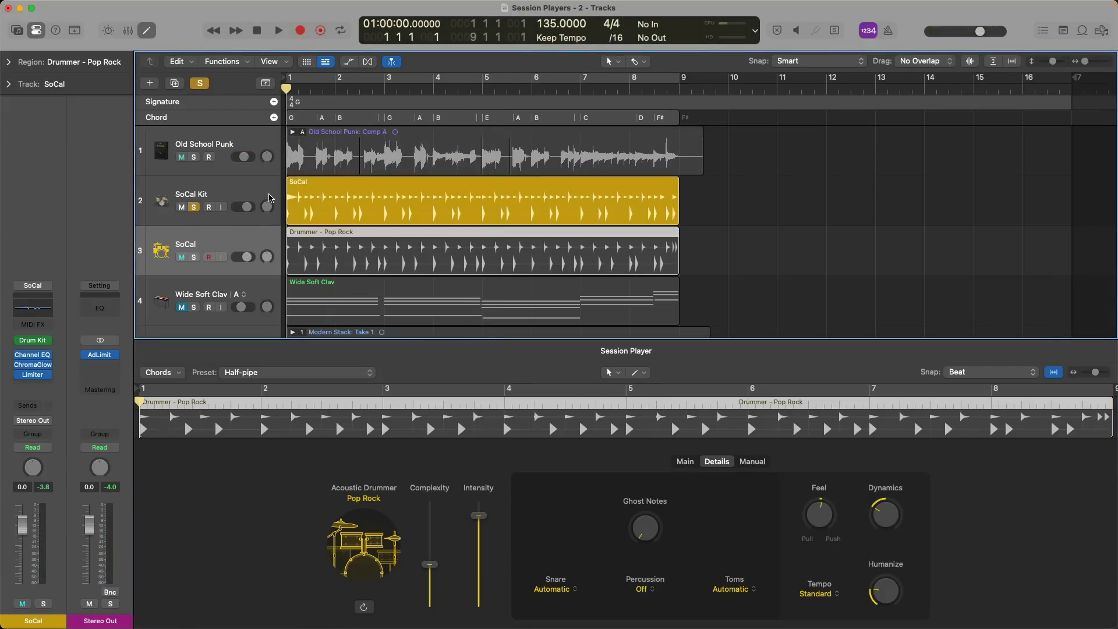
{"action": "key", "text": "space"}
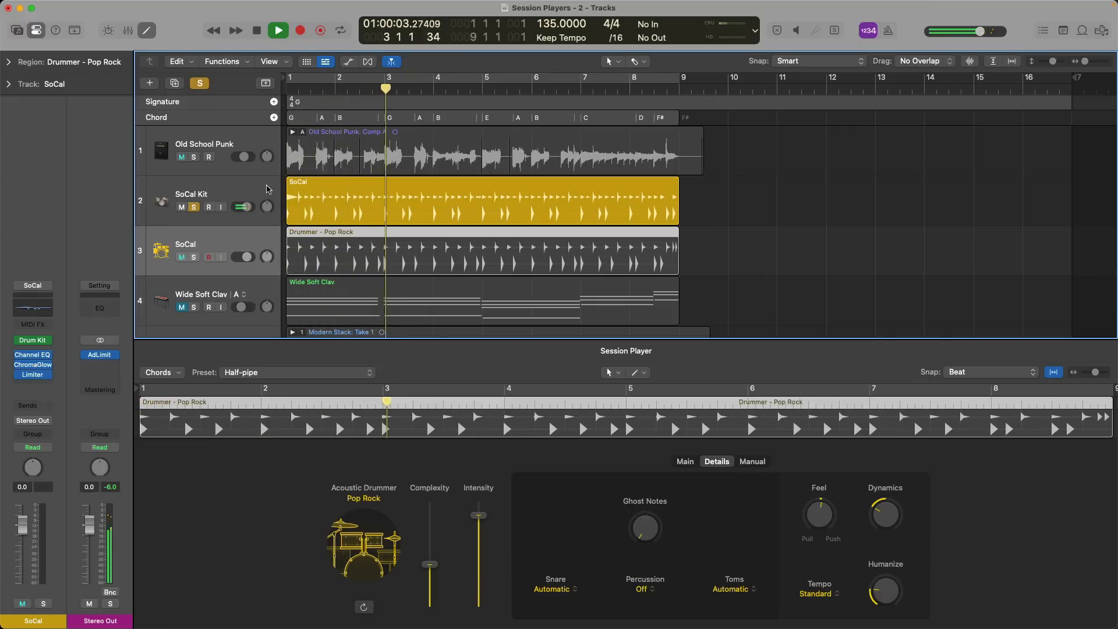
{"action": "key", "text": "space"}
{"action": "left_click", "coordinate": [194, 206]}
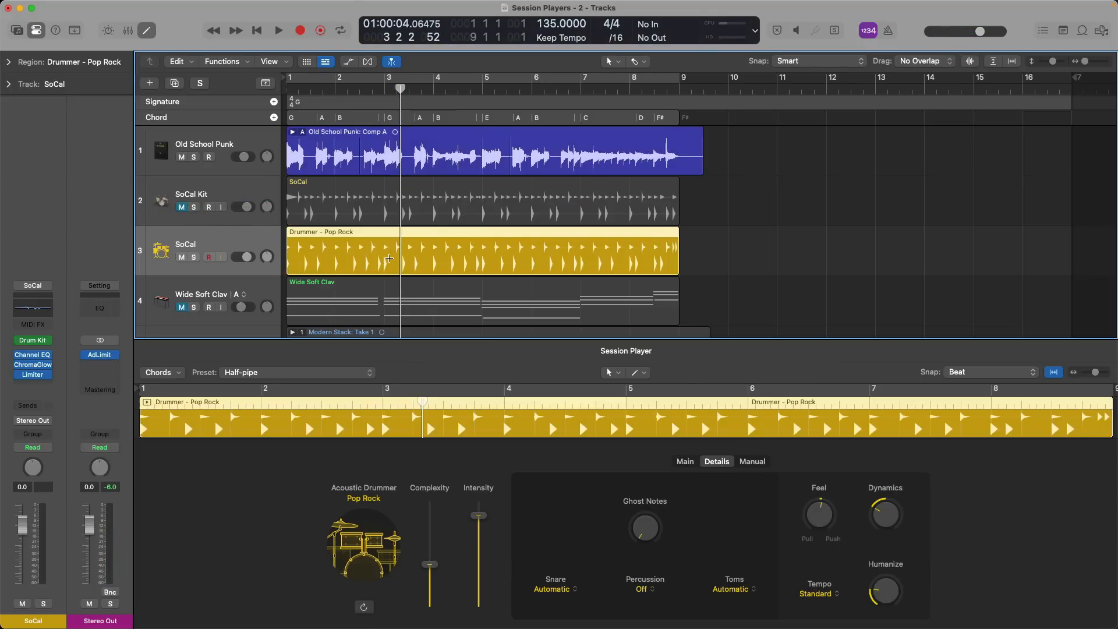
Set the toms to pattern 2 in the Drummer - Pop Rock region and listen to the result.
{"action": "left_click", "coordinate": [681, 462]}
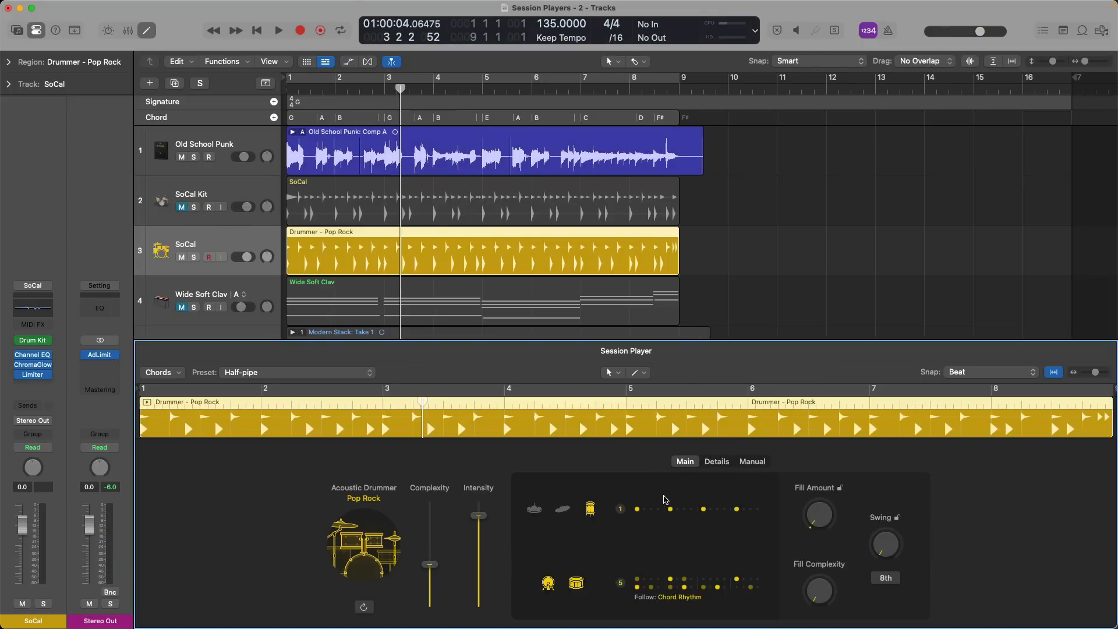
{"action": "left_click", "coordinate": [664, 512]}
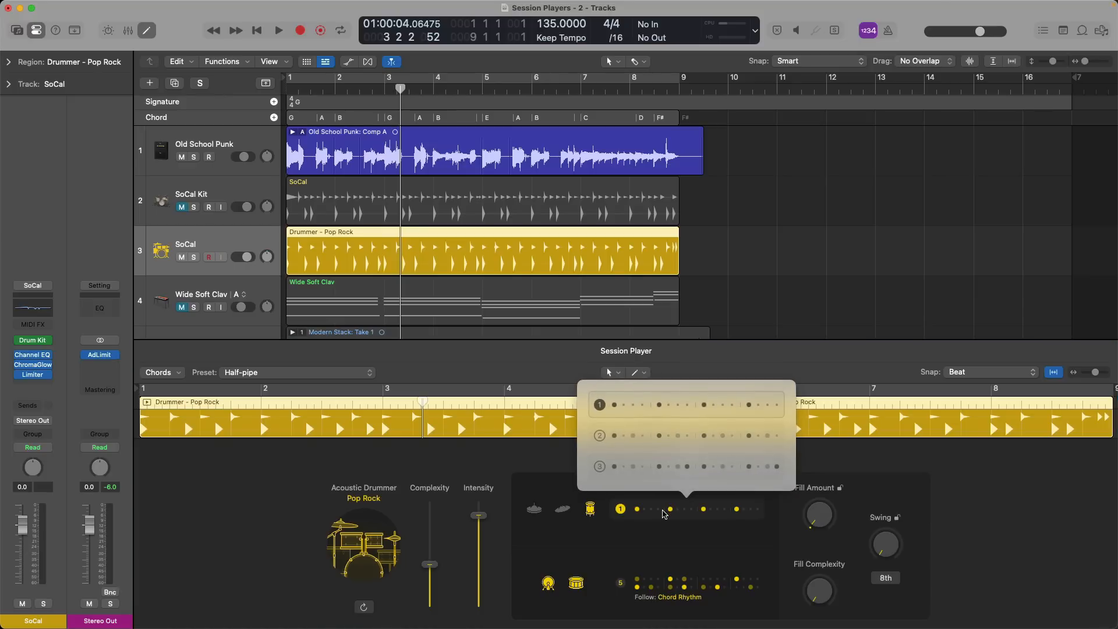
{"action": "left_click", "coordinate": [654, 434]}
{"action": "key", "text": "space"}
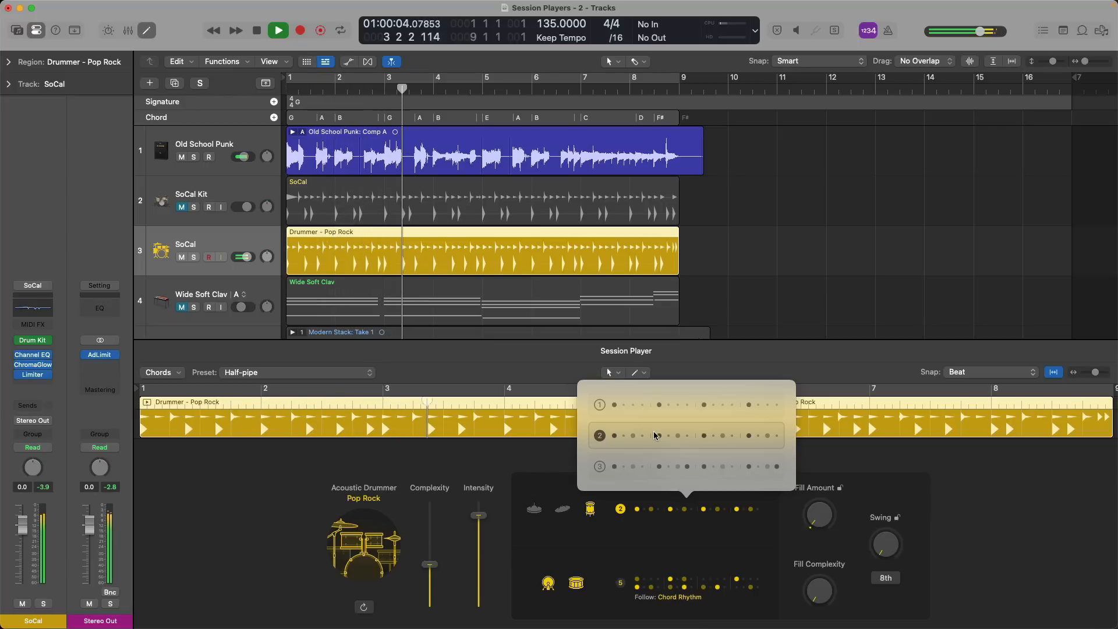
{"action": "key", "text": "space"}
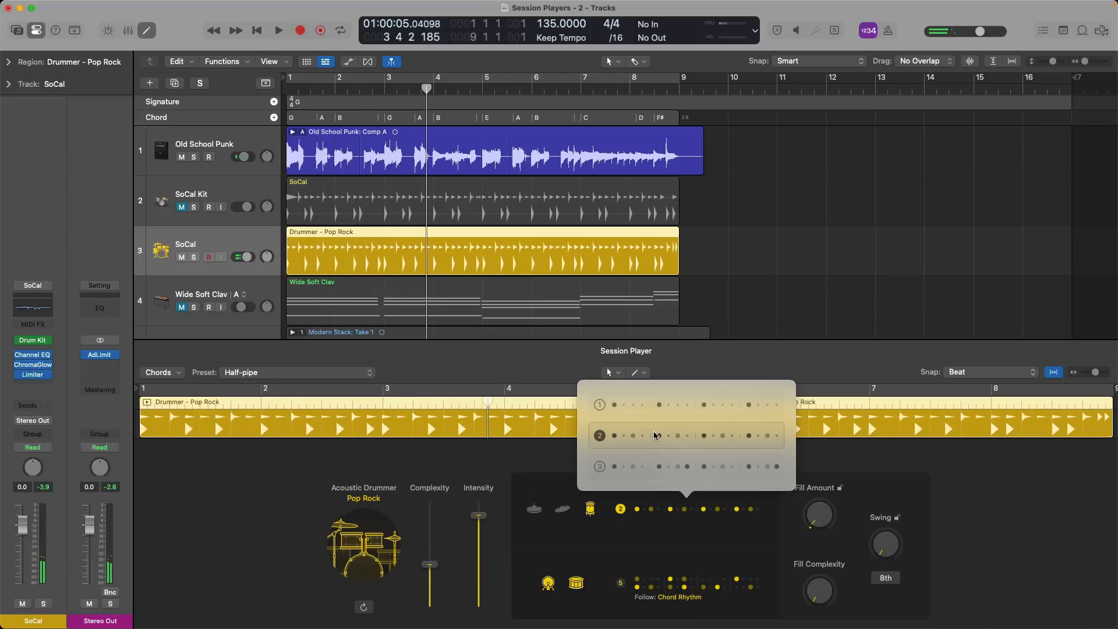
Try toms pattern 3 in the Drummer - Pop Rock region during playback and return to pattern 2.
{"action": "left_click", "coordinate": [644, 466]}
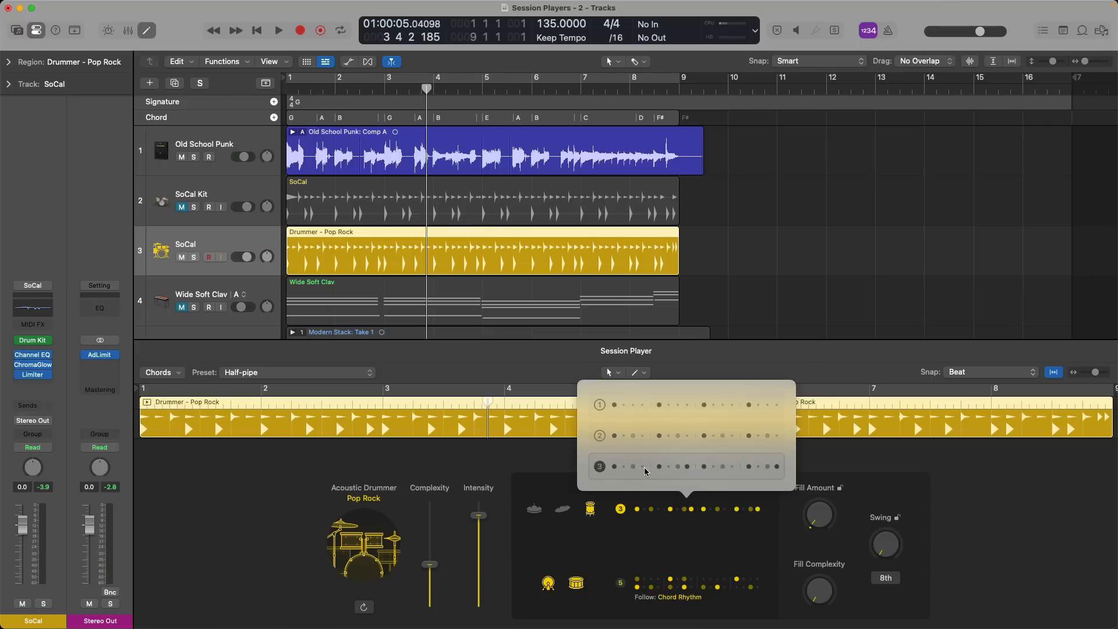
{"action": "key", "text": "space"}
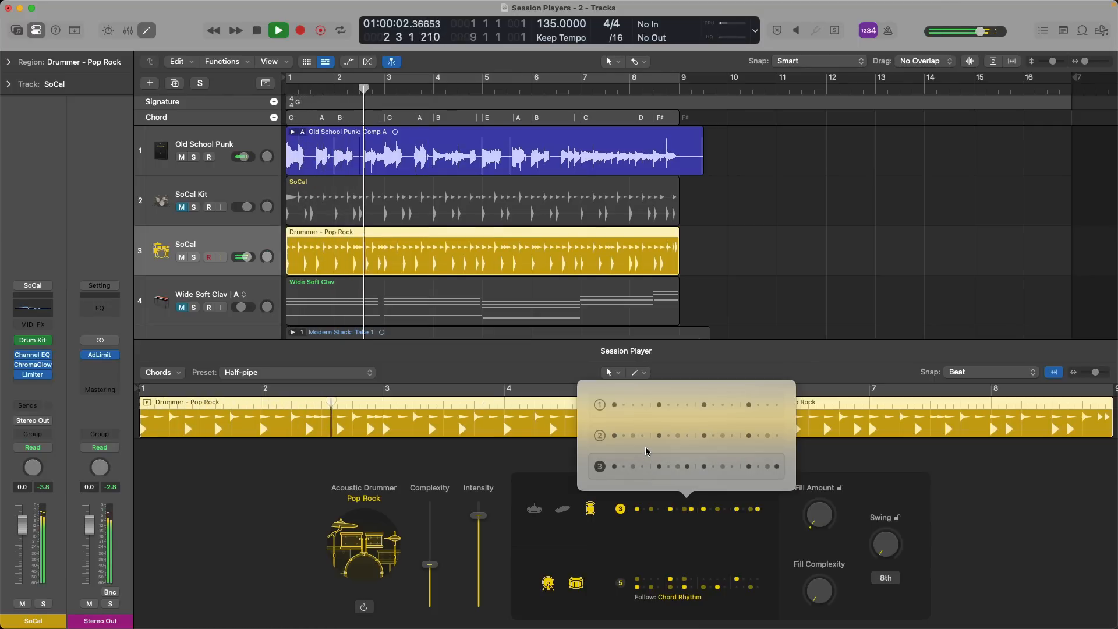
{"action": "key", "text": "space"}
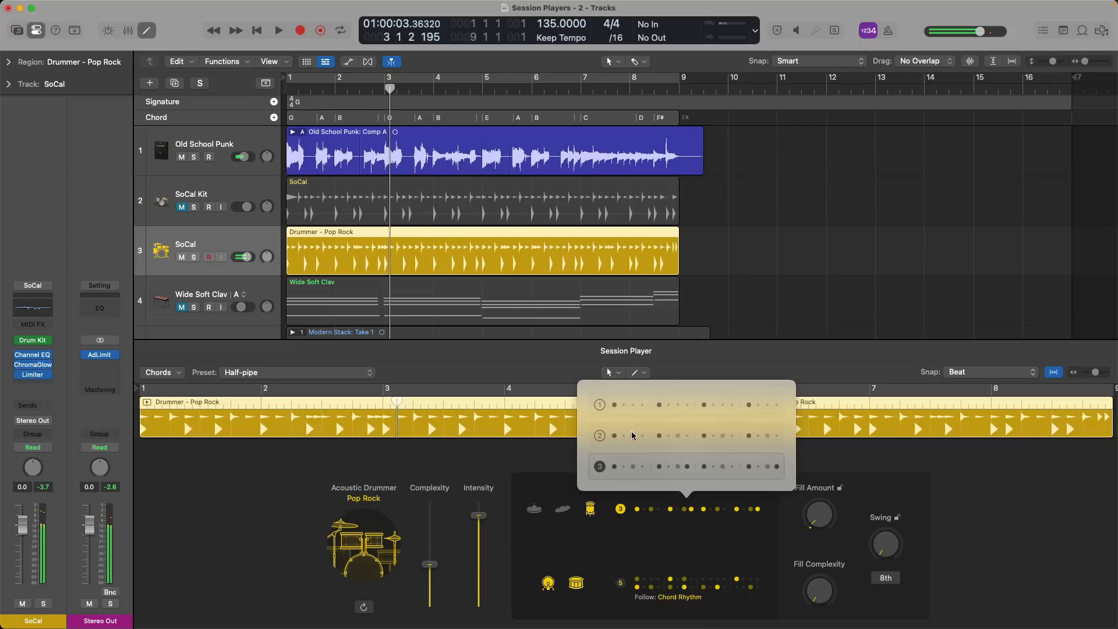
{"action": "left_click", "coordinate": [631, 434]}
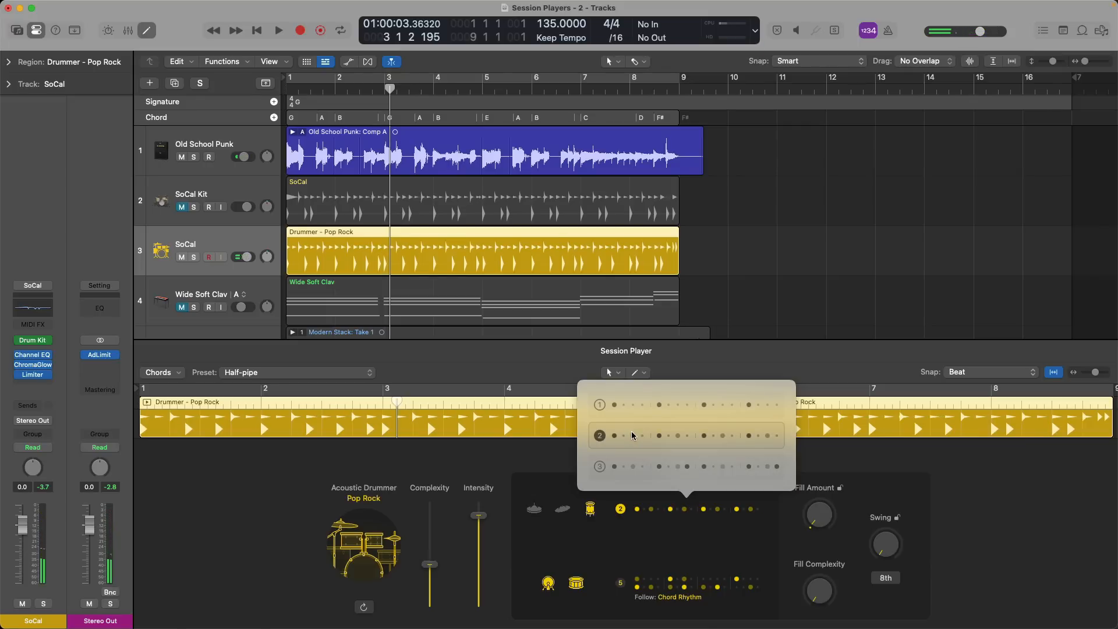
Make the Pop Rock drummer's kick and snare follow the rhythm of the Old School Punk track and play from bar 1.
{"action": "left_click", "coordinate": [555, 458]}
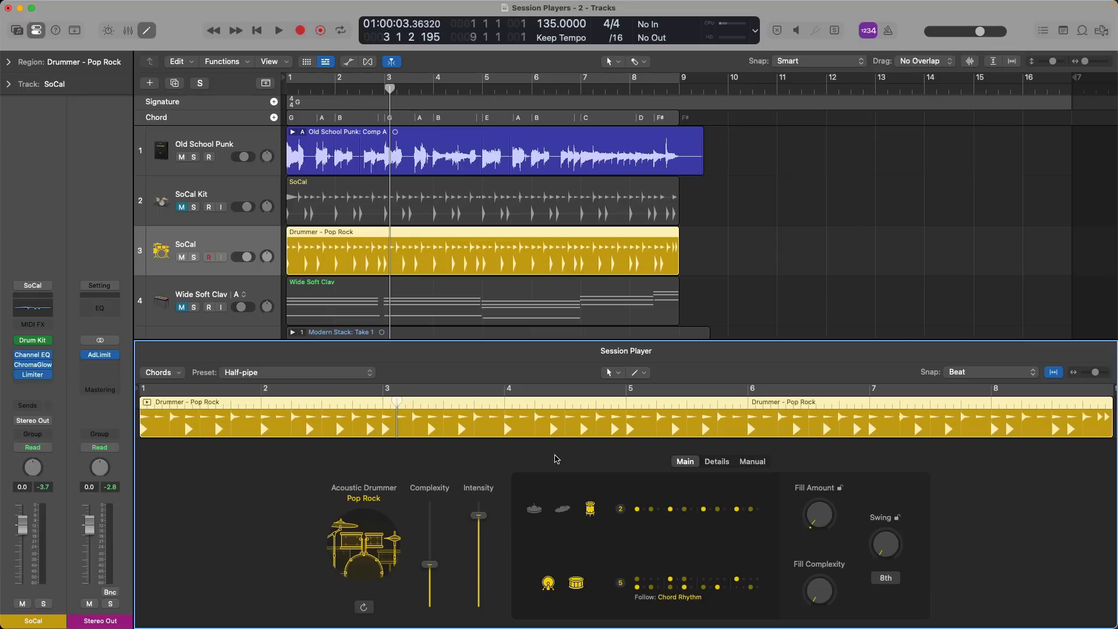
{"action": "left_click", "coordinate": [666, 589]}
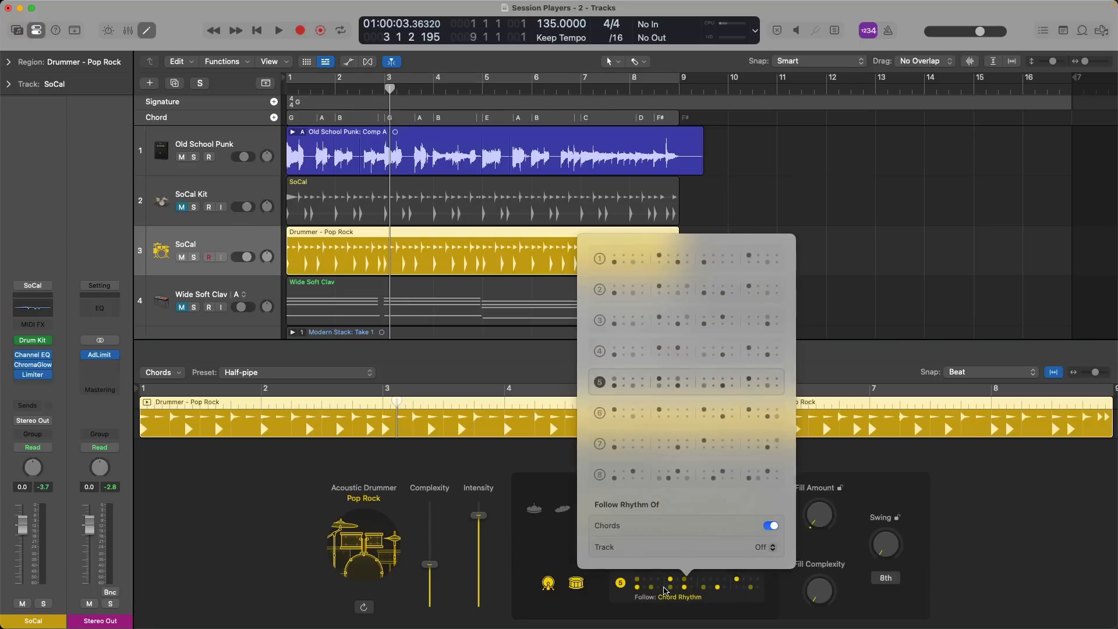
{"action": "left_click", "coordinate": [761, 547]}
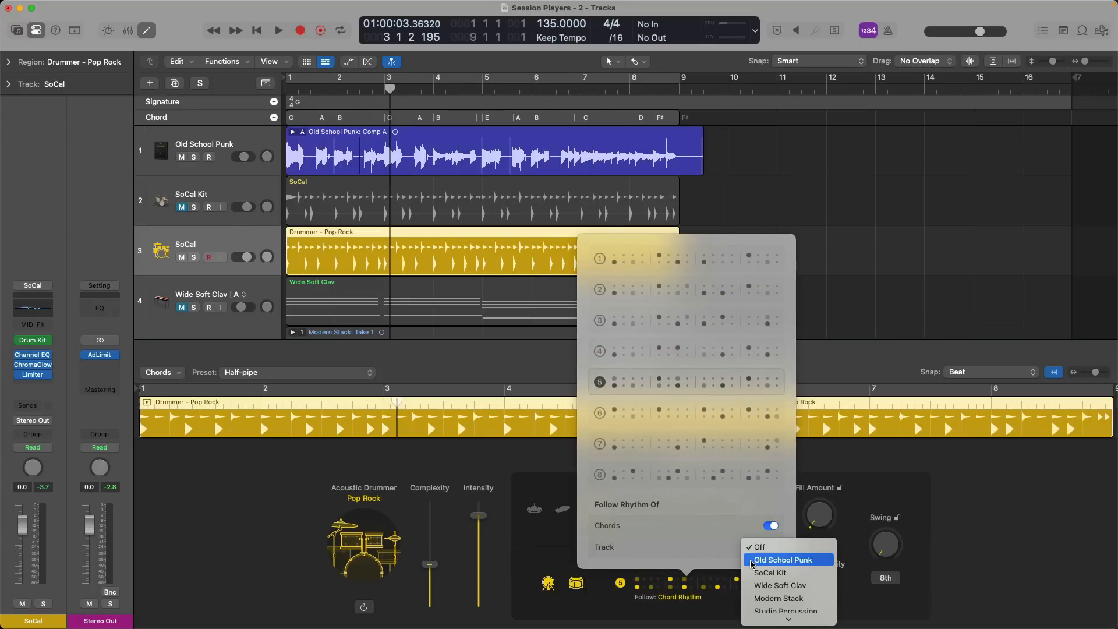
{"action": "left_click", "coordinate": [751, 561]}
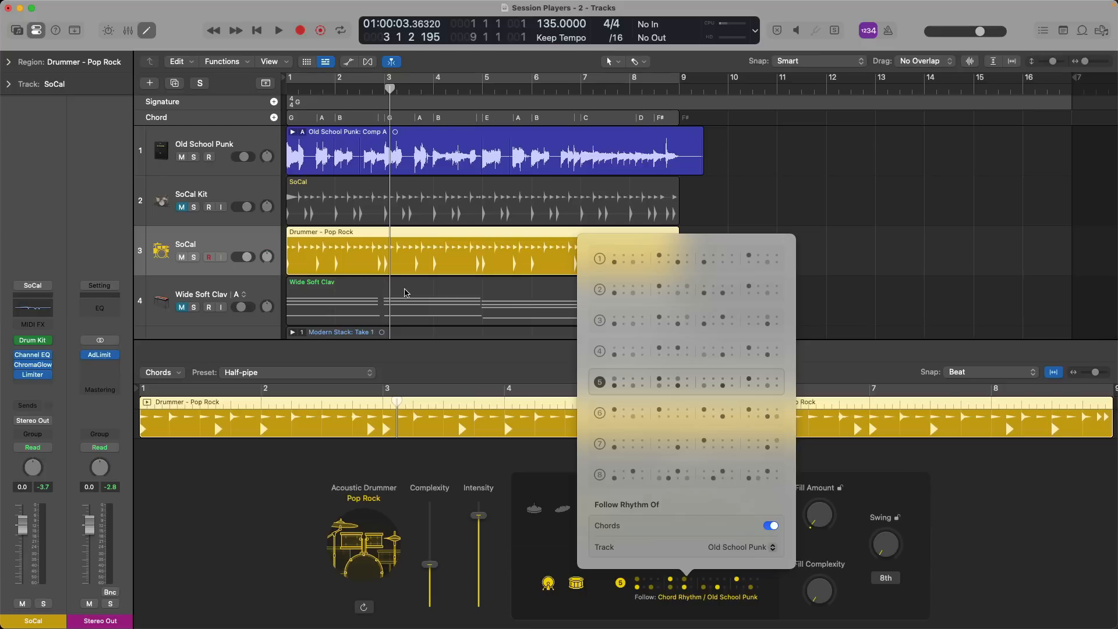
{"action": "key", "text": "Return"}
{"action": "key", "text": "space"}
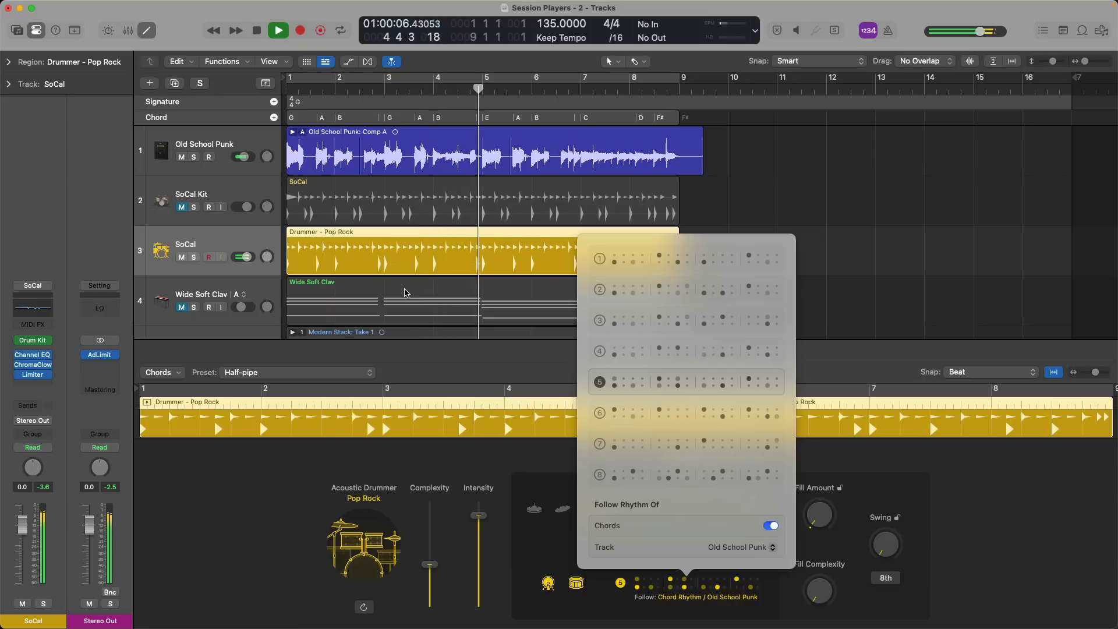
{"action": "key", "text": "space"}
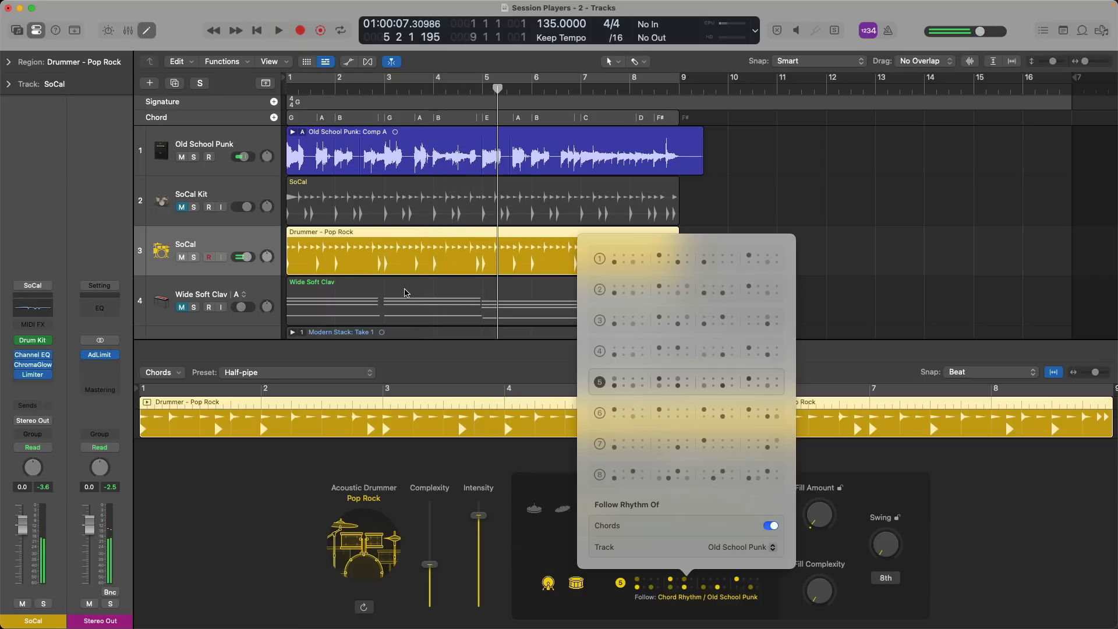
Try playback with the kick and snare's follow track set to Off, and return it to Old School Punk.
{"action": "left_click", "coordinate": [753, 550]}
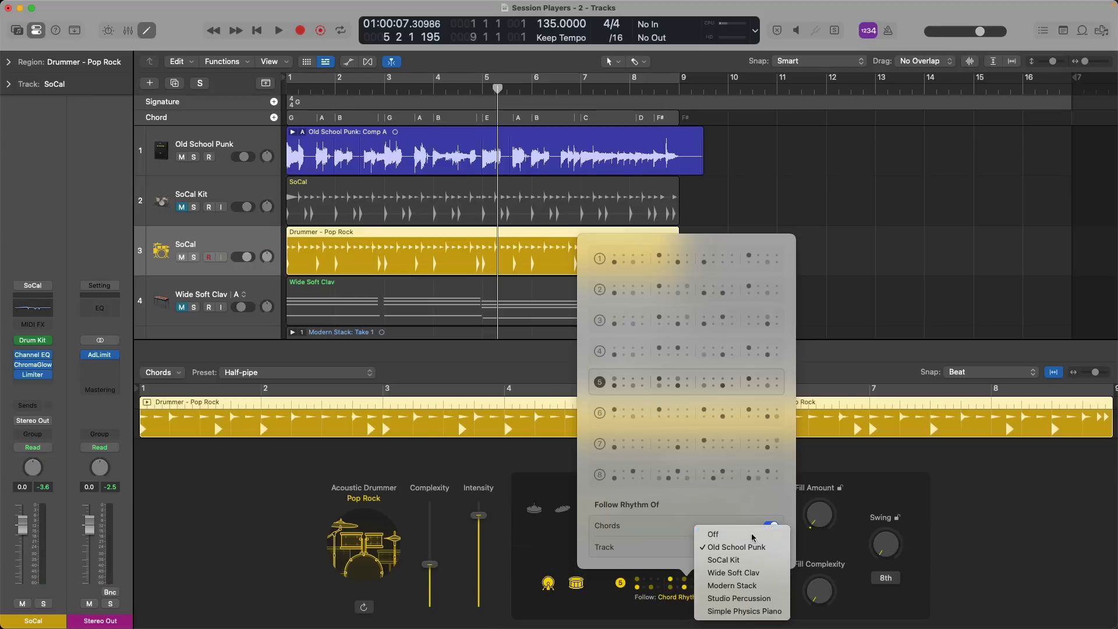
{"action": "left_click", "coordinate": [751, 534]}
{"action": "key", "text": "space"}
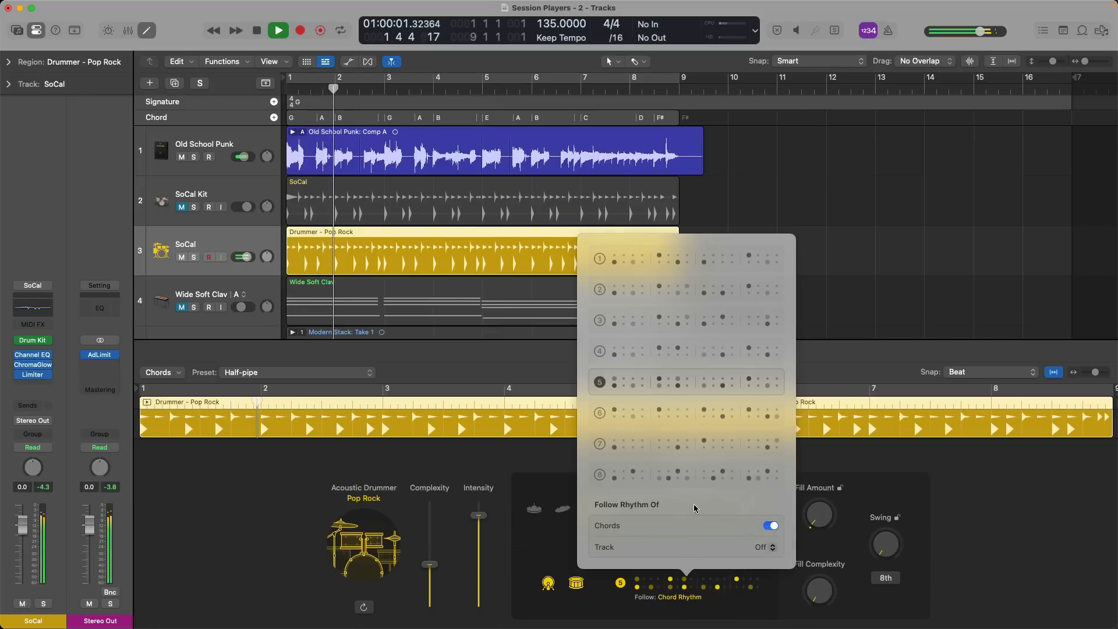
{"action": "key", "text": "space"}
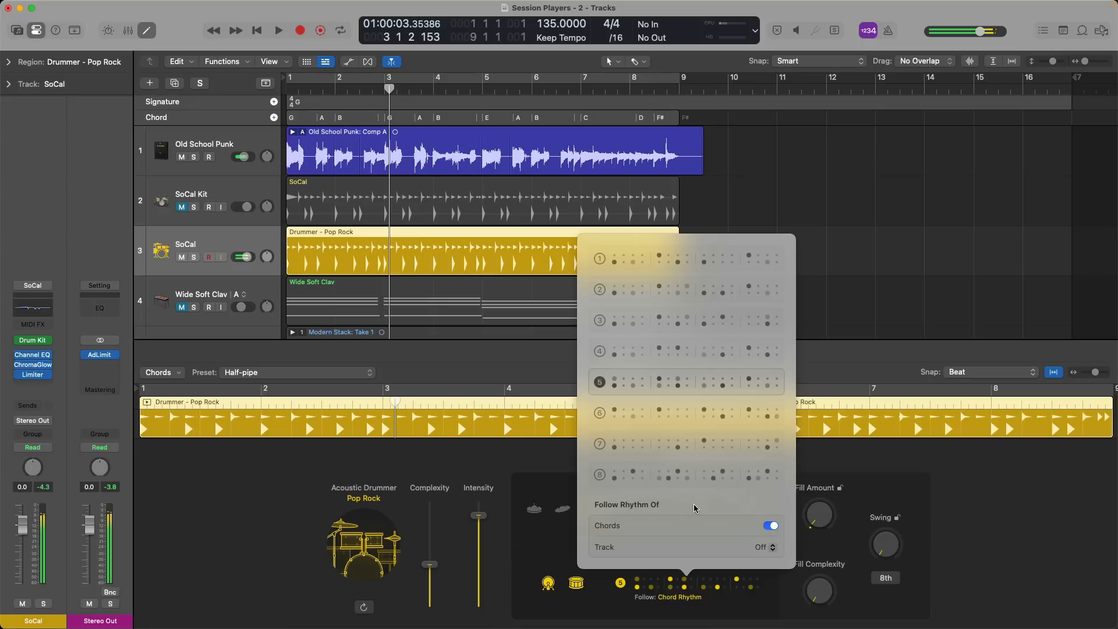
{"action": "left_click", "coordinate": [758, 545]}
{"action": "left_click", "coordinate": [760, 562]}
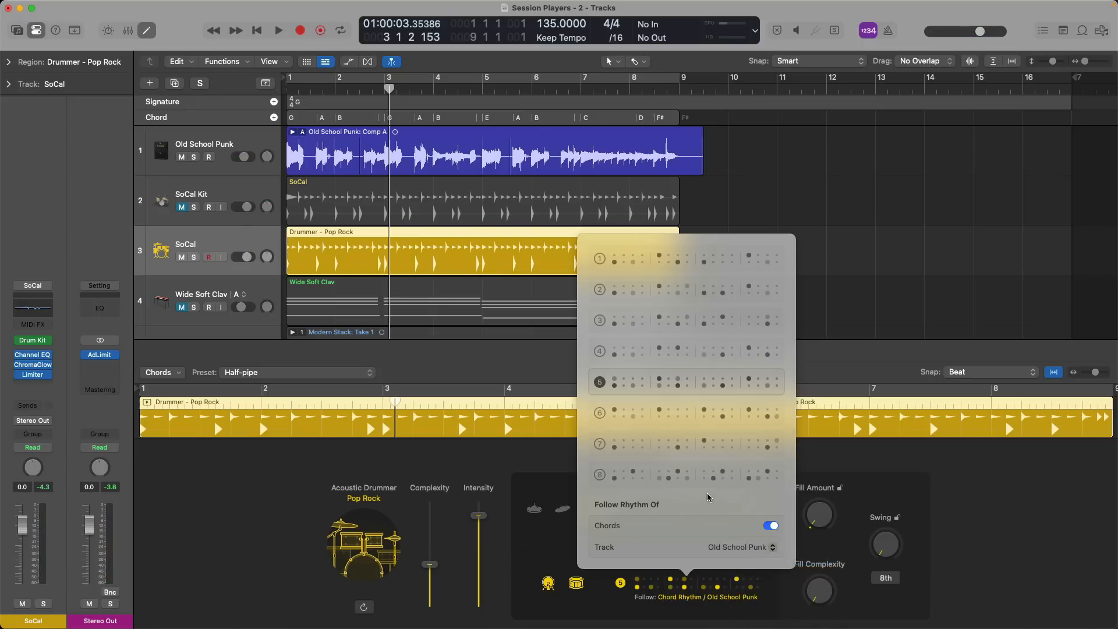
{"action": "left_click", "coordinate": [567, 464]}
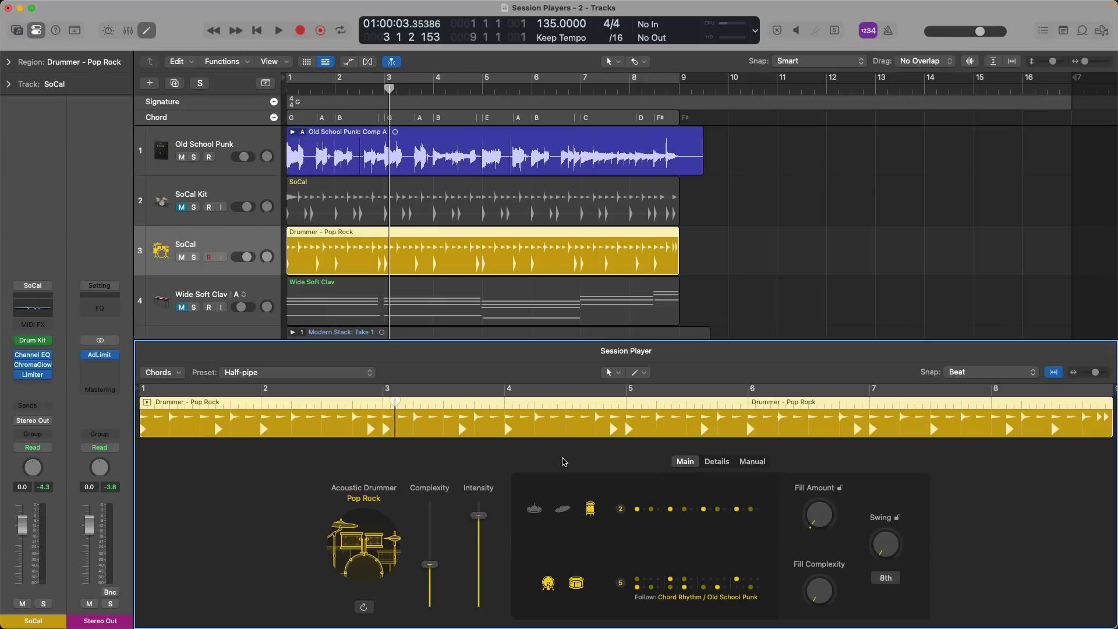
Move all regions in the arrangement one bar later so they start at bar 2.
{"action": "key", "text": "e"}
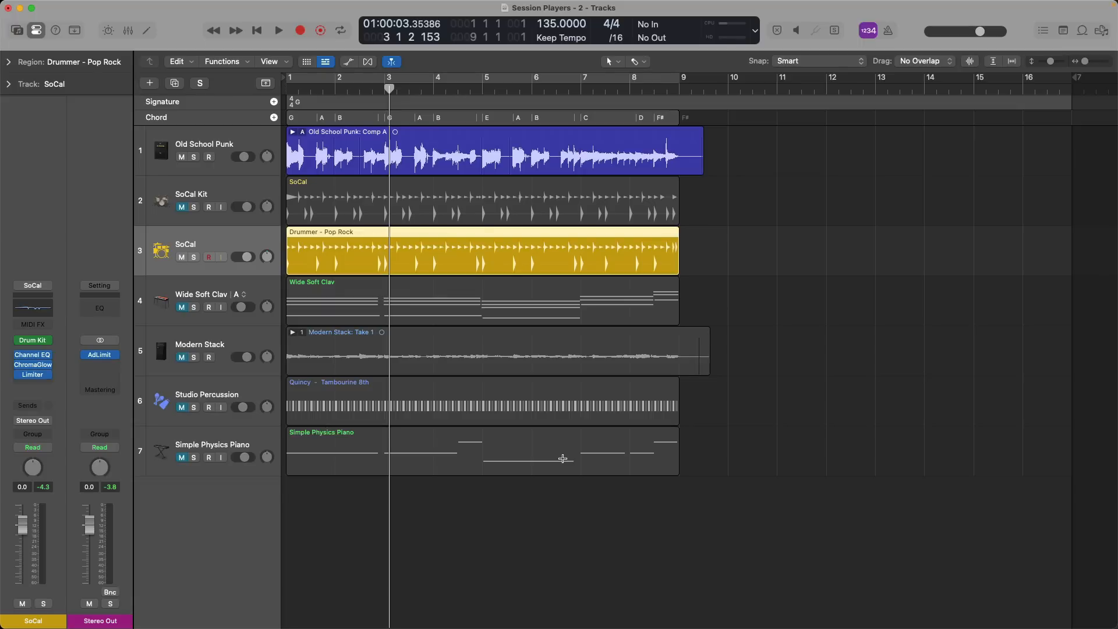
{"action": "key", "text": "super+a"}
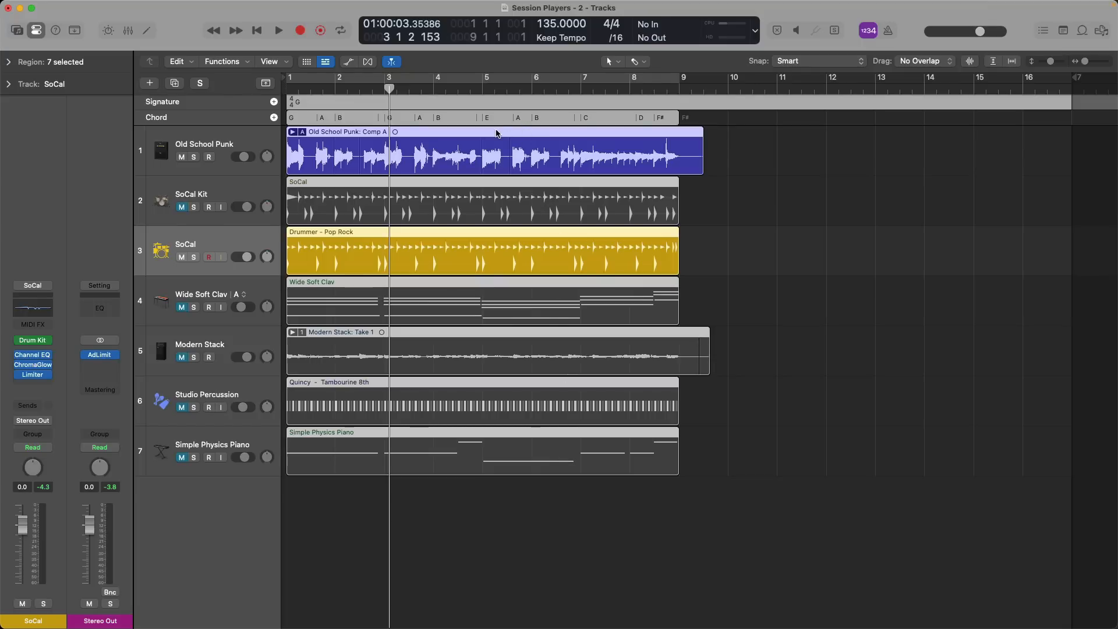
{"action": "left_click_drag", "start_coordinate": [497, 132], "coordinate": [543, 134]}
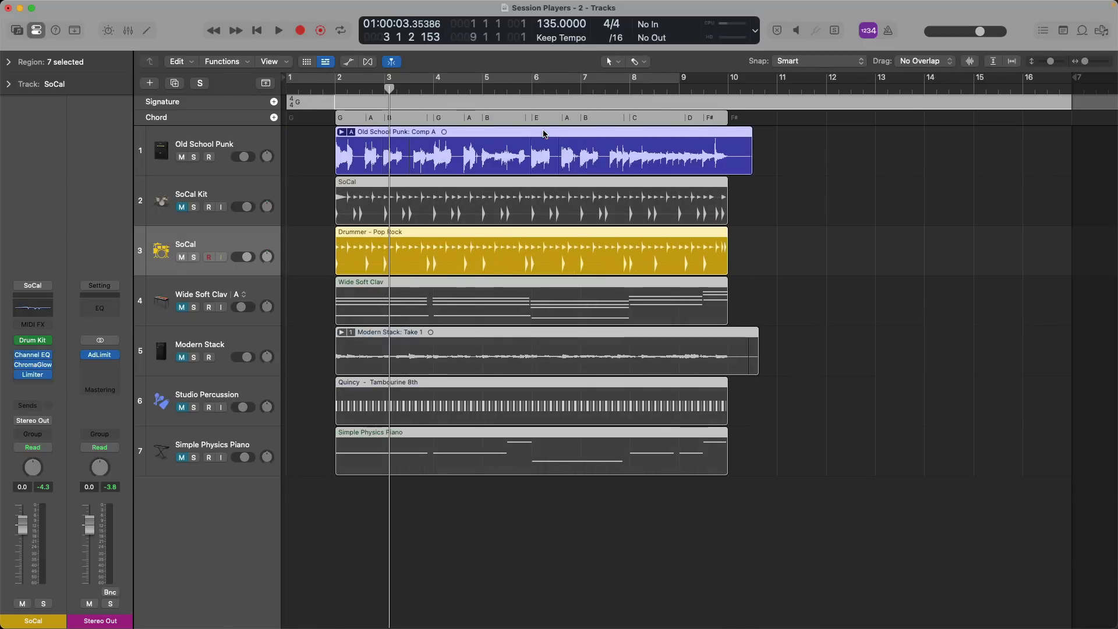
Create a Session Player region in the empty bar 1 of the SoCal drummer track and play from the start.
{"action": "left_click", "coordinate": [324, 243]}
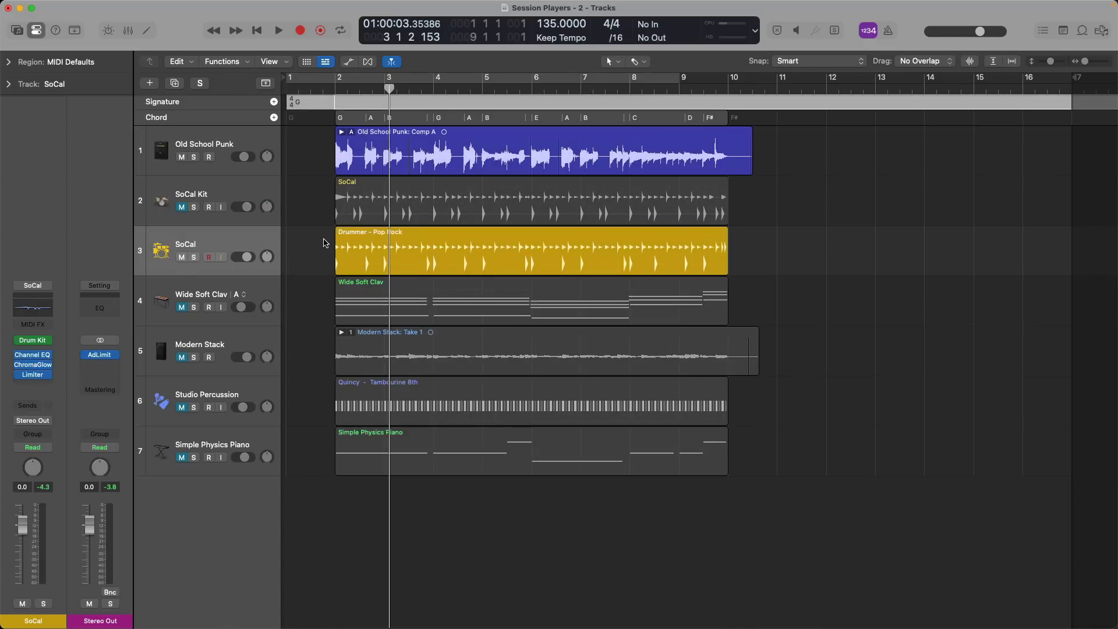
{"action": "right_click", "coordinate": [295, 255]}
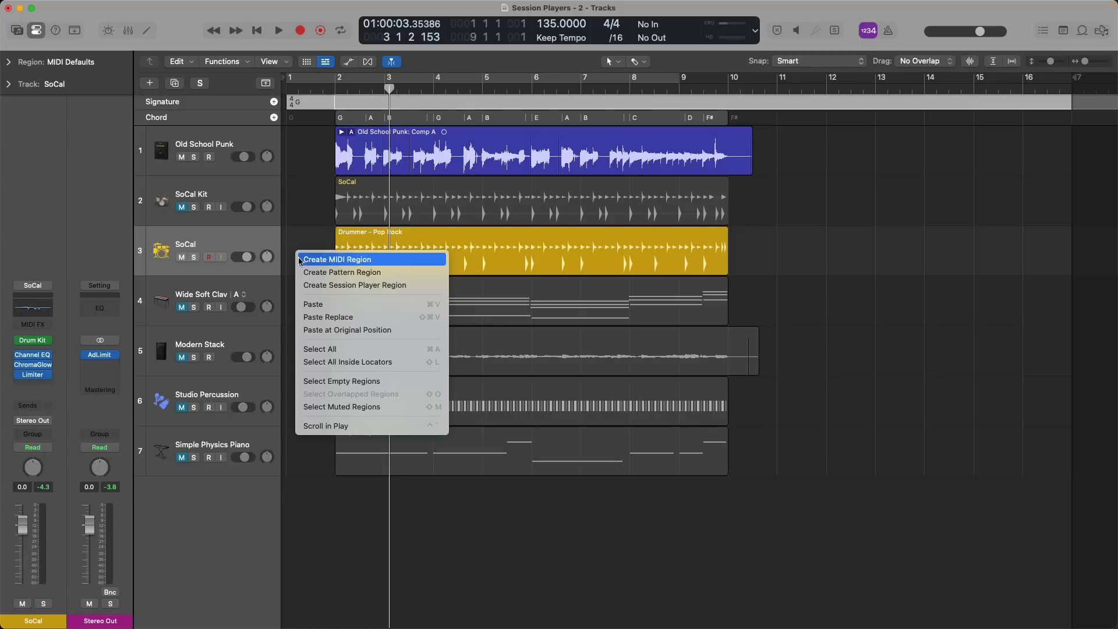
{"action": "left_click", "coordinate": [301, 285]}
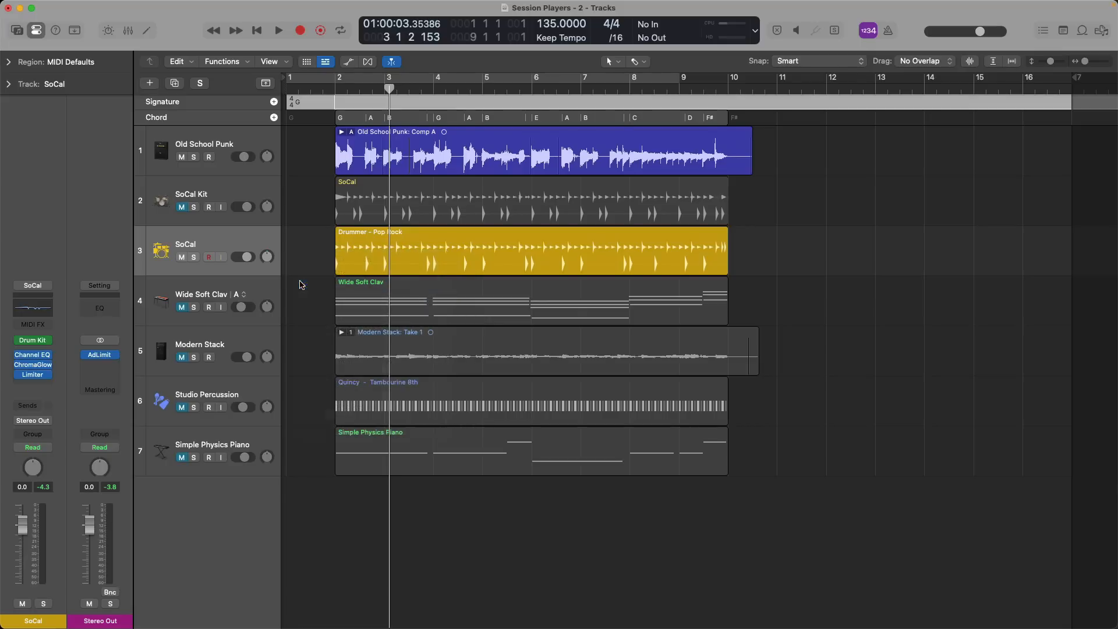
{"action": "key", "text": "Return"}
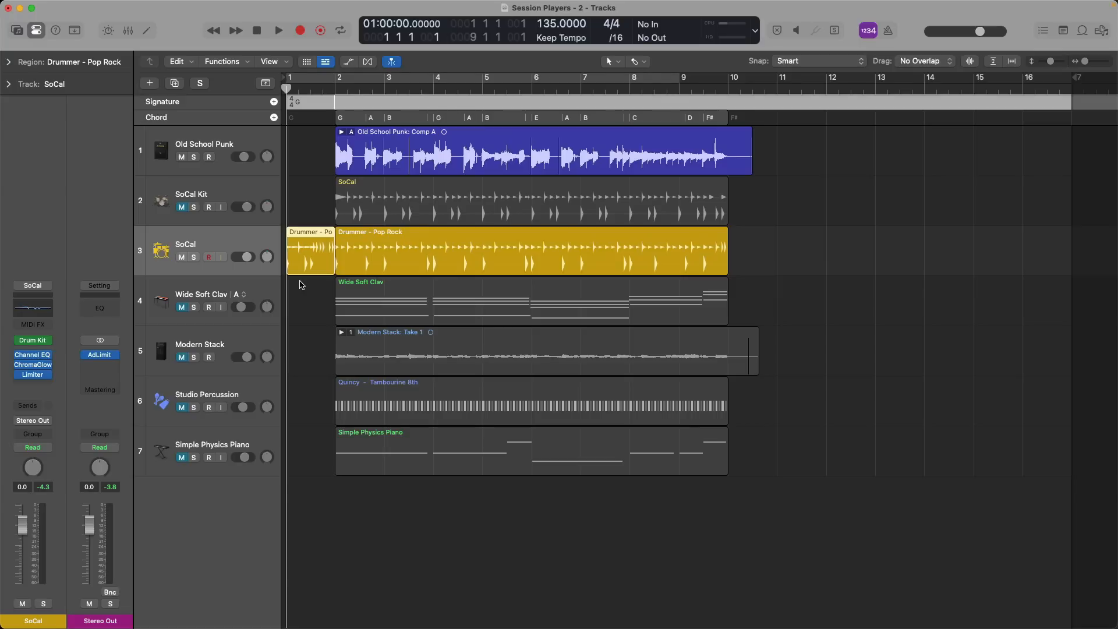
{"action": "key", "text": "space"}
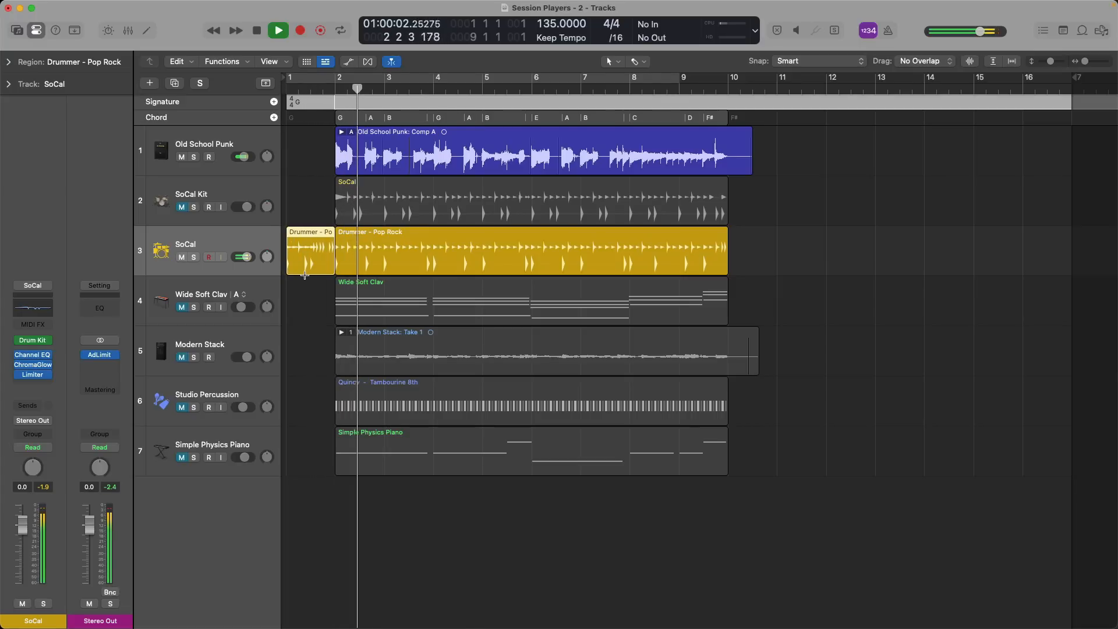
{"action": "key", "text": "space"}
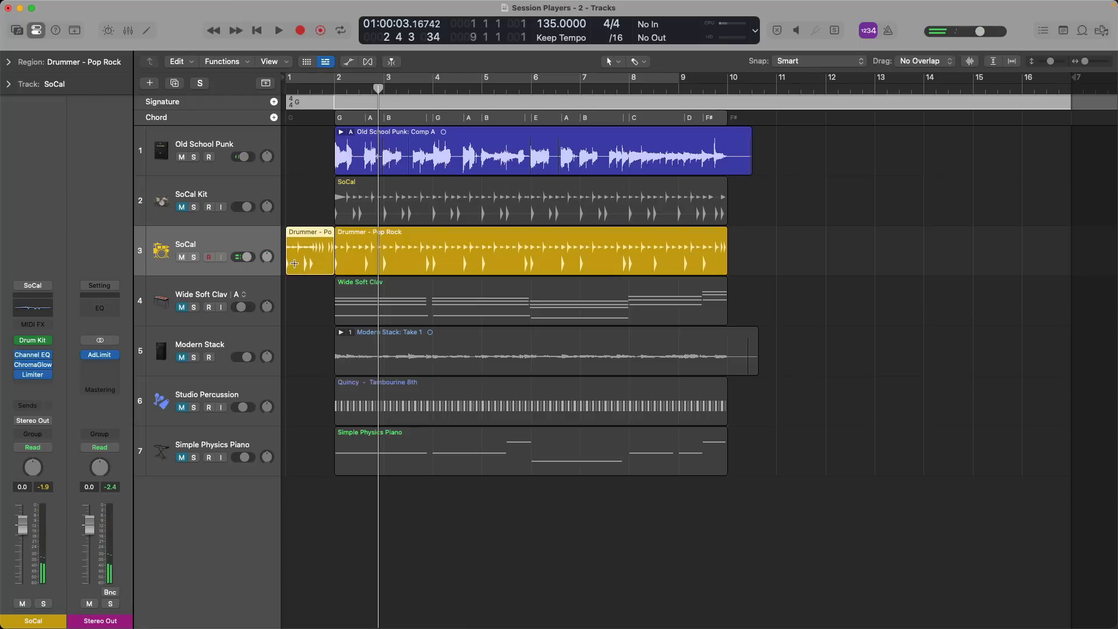
Trim the start of the new drummer region to beat 3 of bar 1 and play from there.
{"action": "left_click_drag", "start_coordinate": [287, 269], "coordinate": [309, 265]}
{"action": "left_click", "coordinate": [311, 88]}
{"action": "key", "text": "space"}
{"action": "key", "text": "space"}
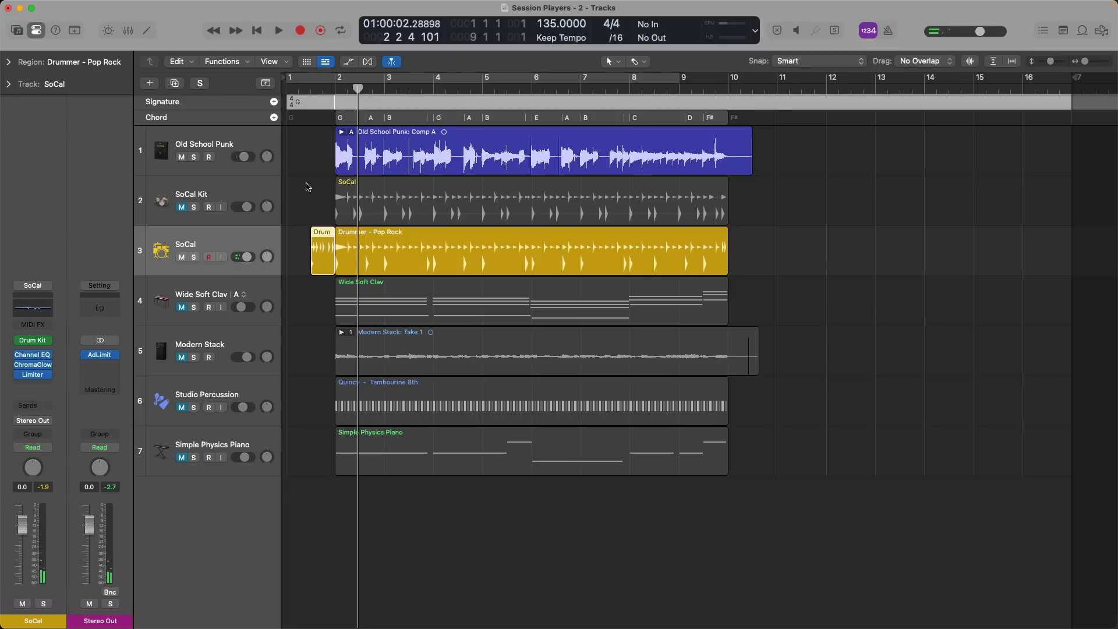
Set the short intro drummer region's Fill Complexity to 1 % and its Fill Amount to 16 %.
{"action": "key", "text": "e"}
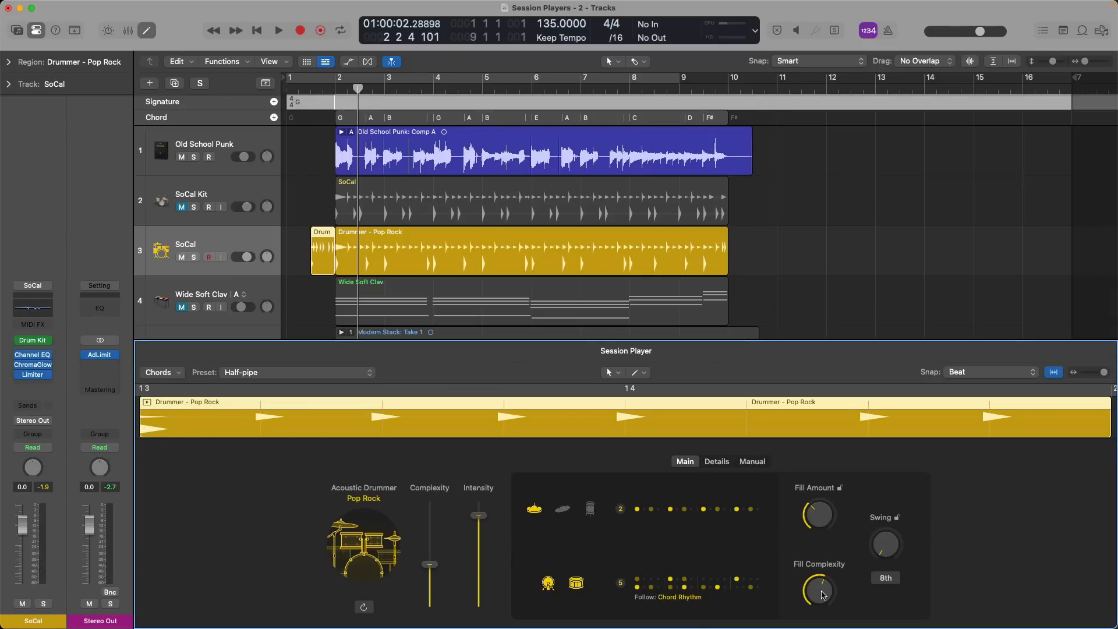
{"action": "left_click_drag", "start_coordinate": [822, 593], "coordinate": [822, 592]}
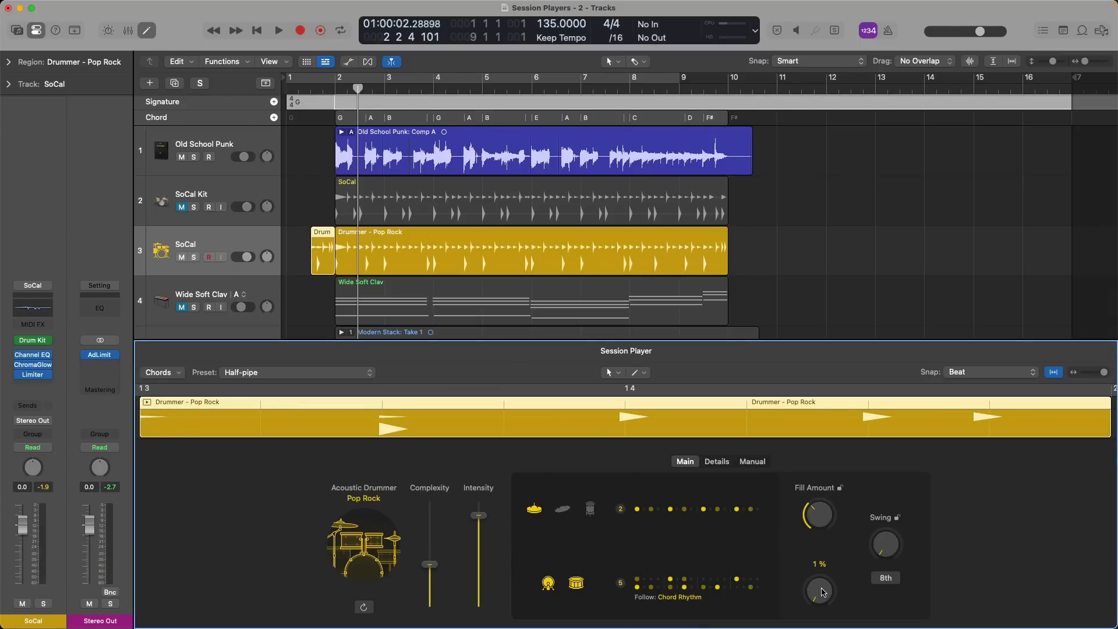
{"action": "left_click_drag", "start_coordinate": [819, 523], "coordinate": [805, 548]}
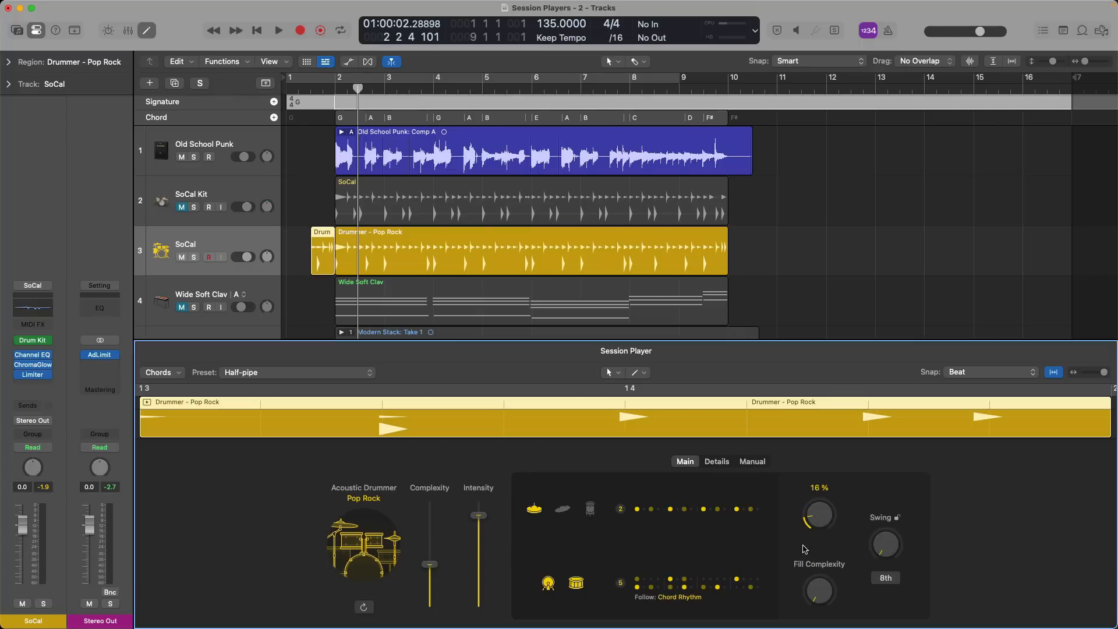
Turn off the hi-hat in the intro drummer region, lower its Intensity to about the middle, and listen to the result.
{"action": "left_click", "coordinate": [535, 509]}
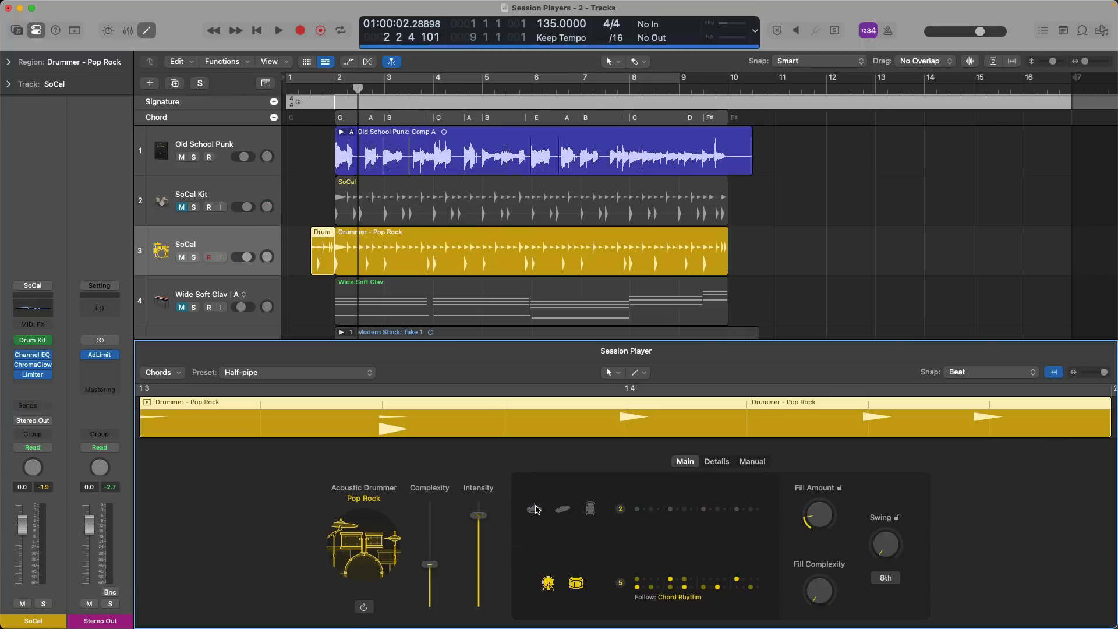
{"action": "key", "text": "space"}
{"action": "key", "text": "space"}
{"action": "left_click_drag", "start_coordinate": [475, 517], "coordinate": [471, 555]}
{"action": "key", "text": "space"}
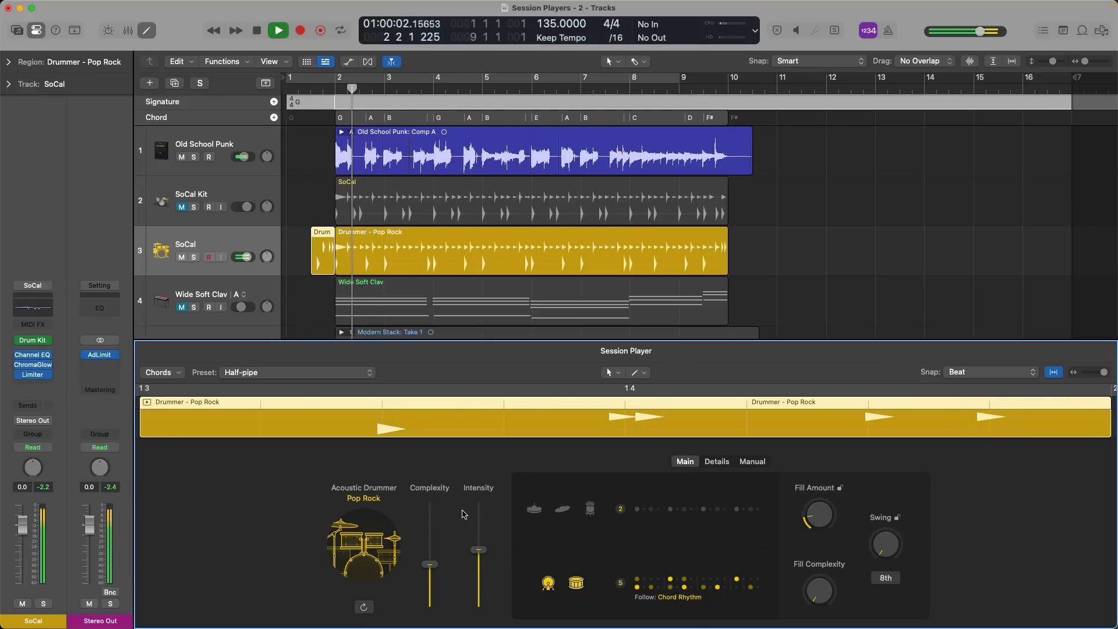
{"action": "key", "text": "space"}
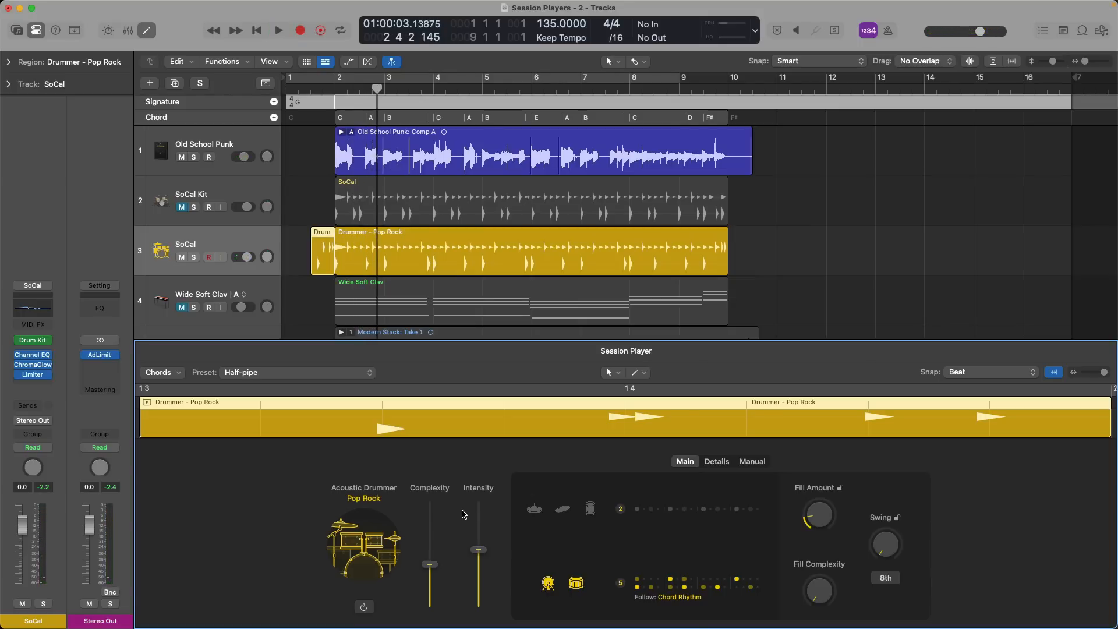
Split the main Drummer - Pop Rock region at bar 9 beat 3.
{"action": "key", "text": "e"}
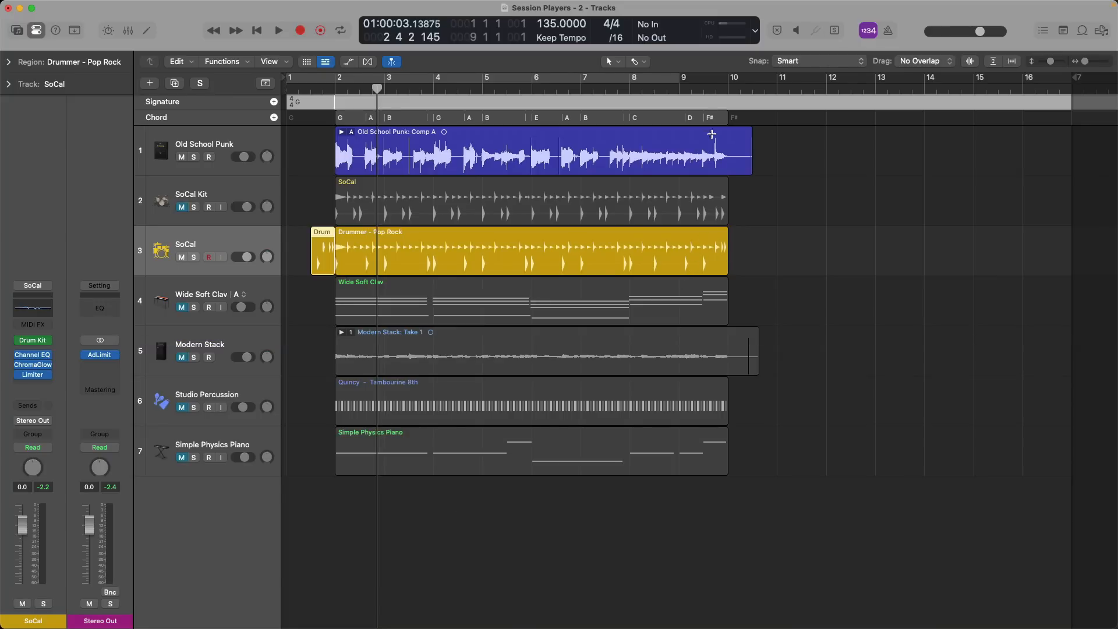
{"action": "left_click", "coordinate": [705, 94]}
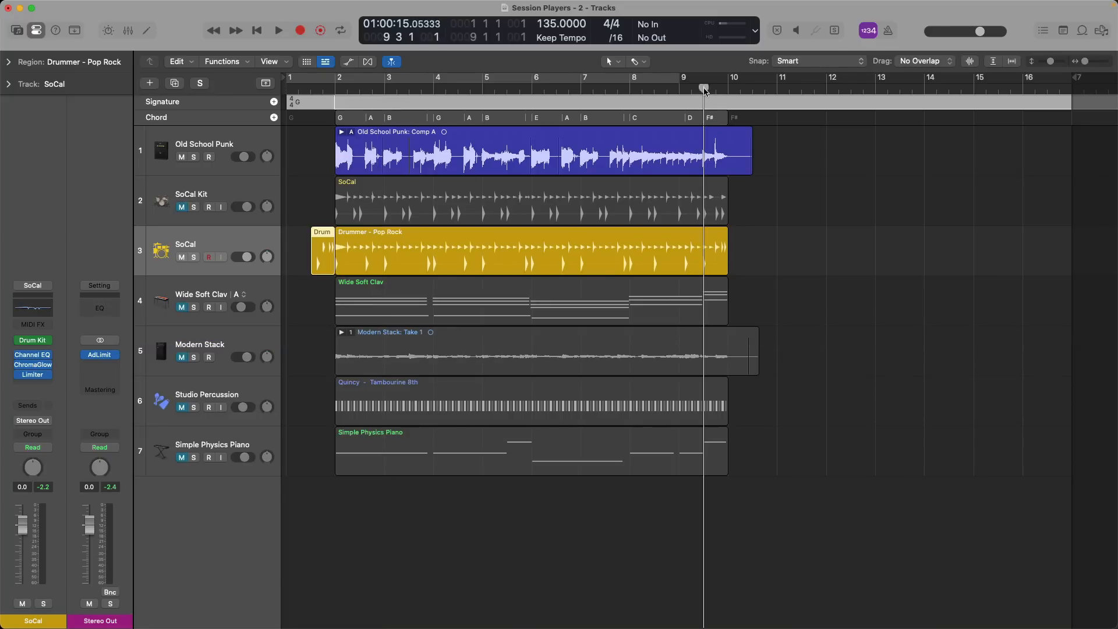
{"action": "left_click", "coordinate": [634, 237]}
{"action": "key", "text": "e"}
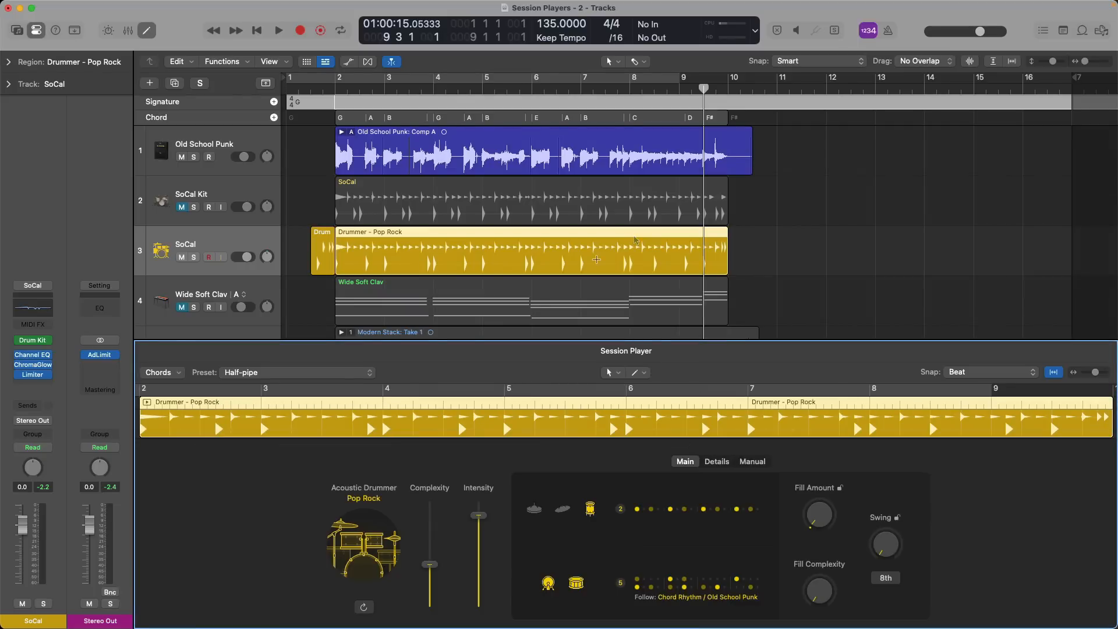
{"action": "left_click", "coordinate": [596, 259]}
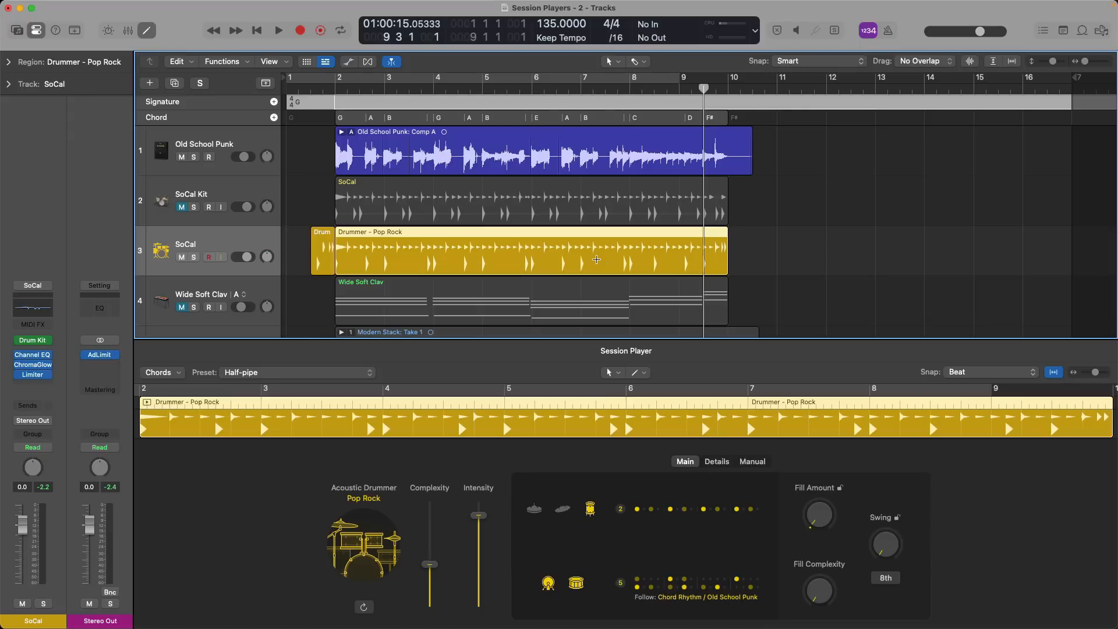
{"action": "key", "text": "super+t"}
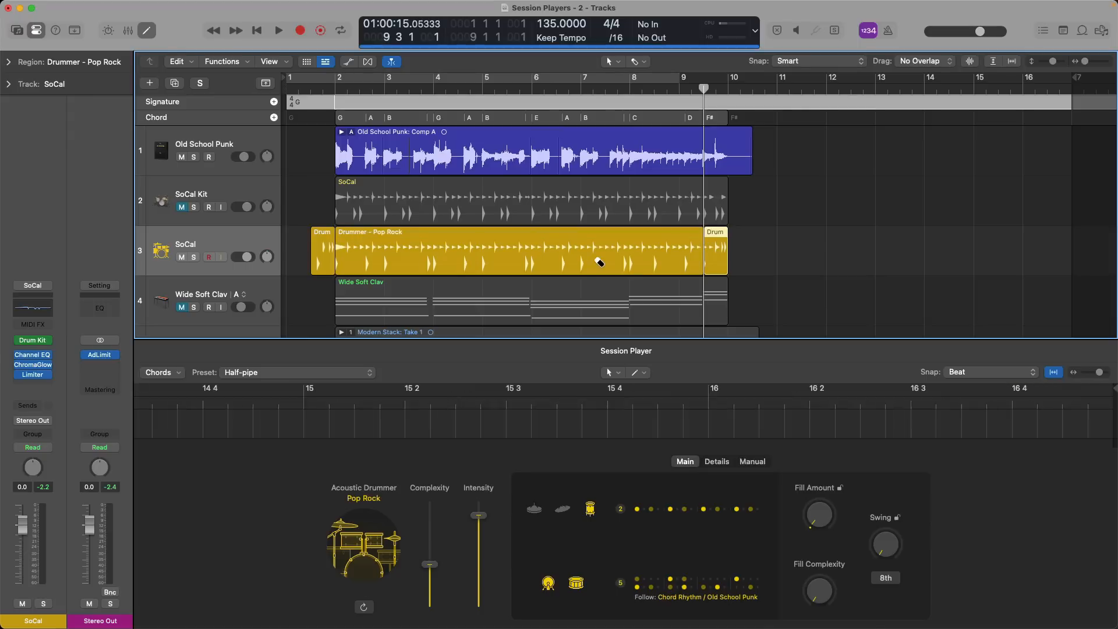
Set the Fill Amount of the long drummer region before the split to 0 %.
{"action": "left_click", "coordinate": [608, 231]}
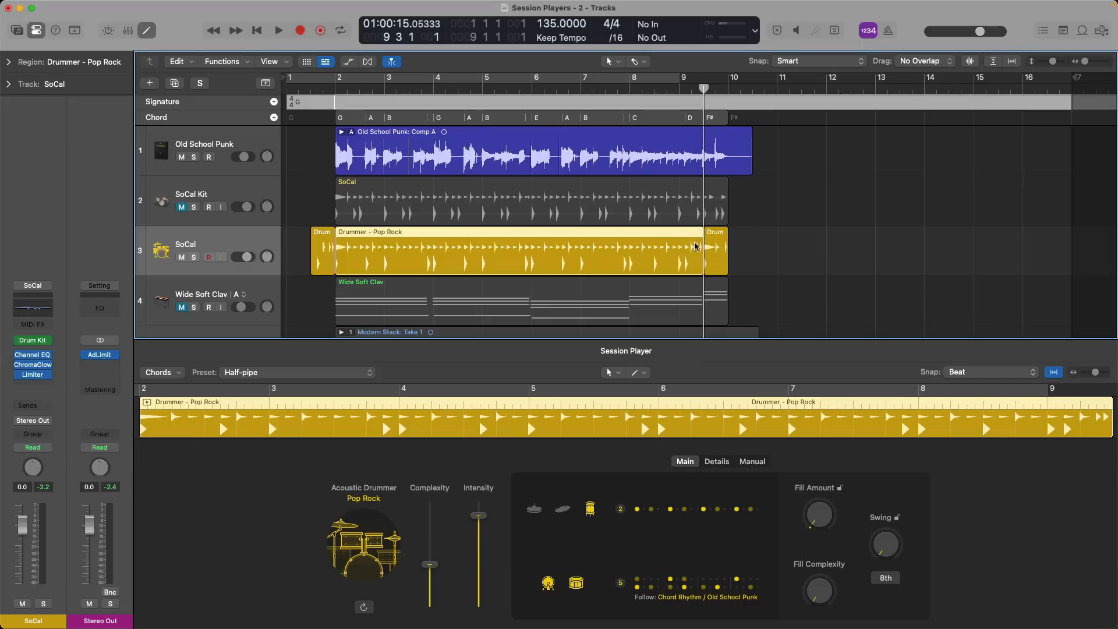
{"action": "left_click_drag", "start_coordinate": [813, 511], "coordinate": [813, 538]}
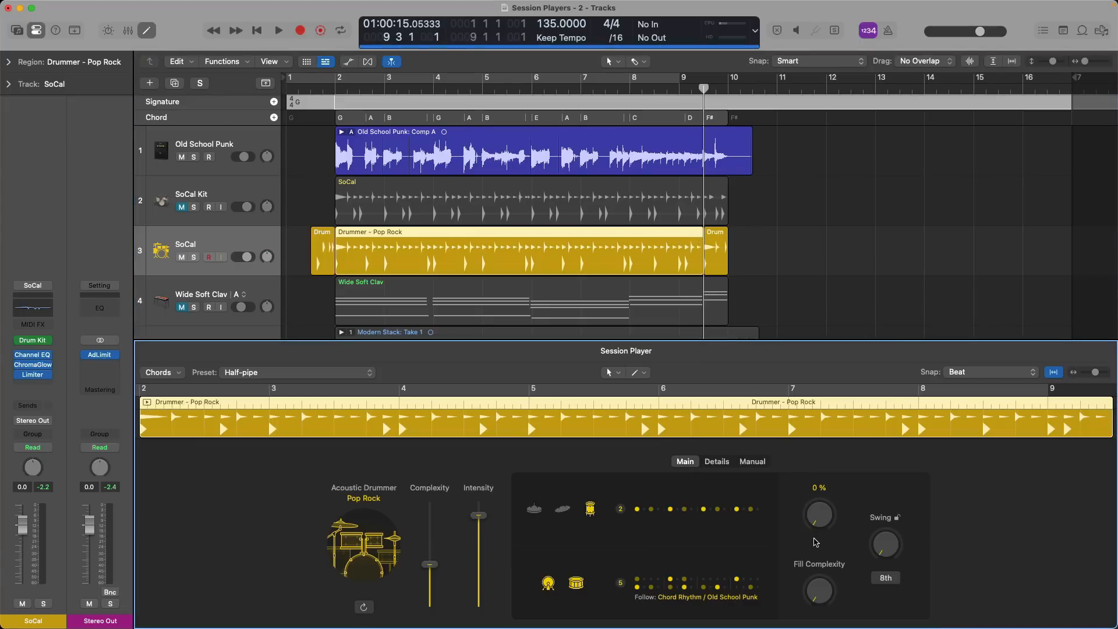
Raise the Fill Amount of the short ending drummer region, set its Fill Complexity to 43 %, and listen to the ending.
{"action": "left_click", "coordinate": [714, 232]}
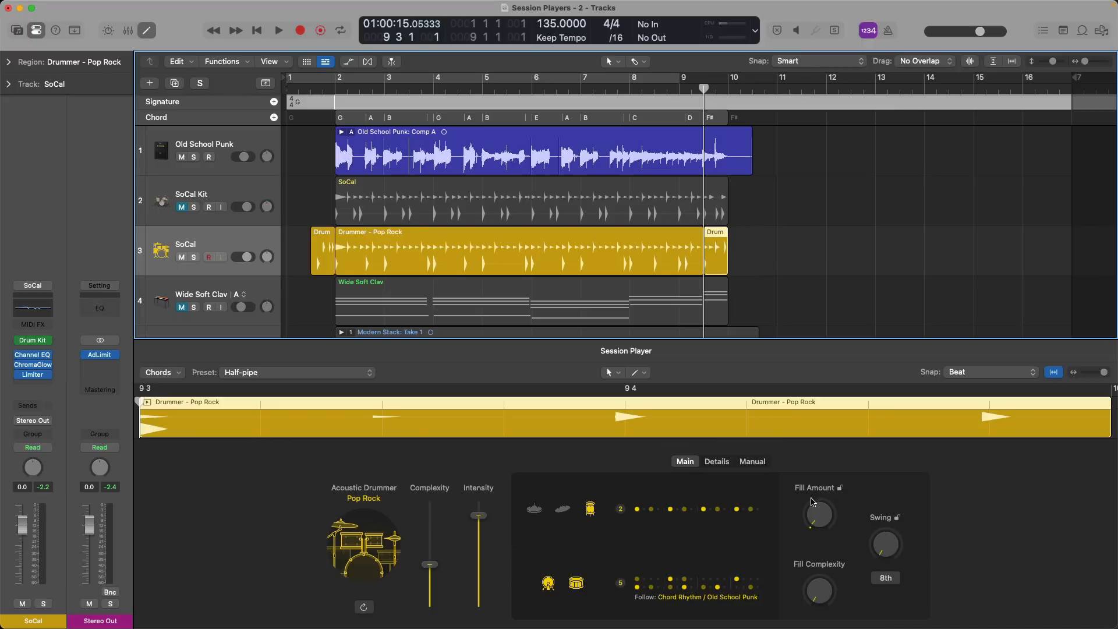
{"action": "left_click_drag", "start_coordinate": [825, 518], "coordinate": [819, 473]}
{"action": "left_click_drag", "start_coordinate": [815, 585], "coordinate": [823, 510]}
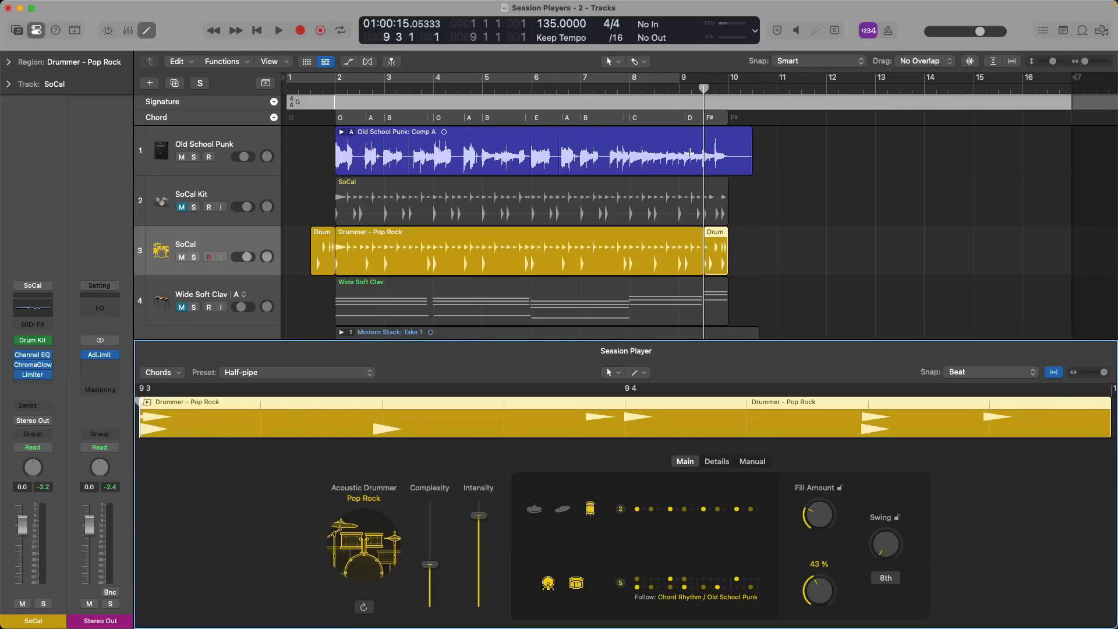
{"action": "left_click", "coordinate": [668, 90]}
{"action": "key", "text": "space"}
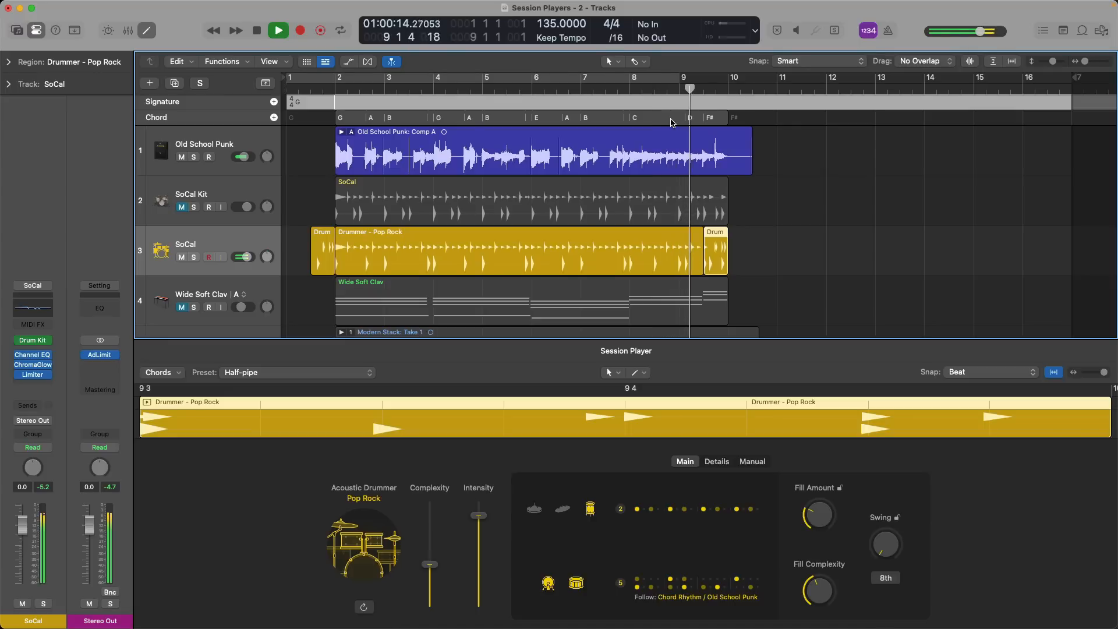
{"action": "key", "text": "space"}
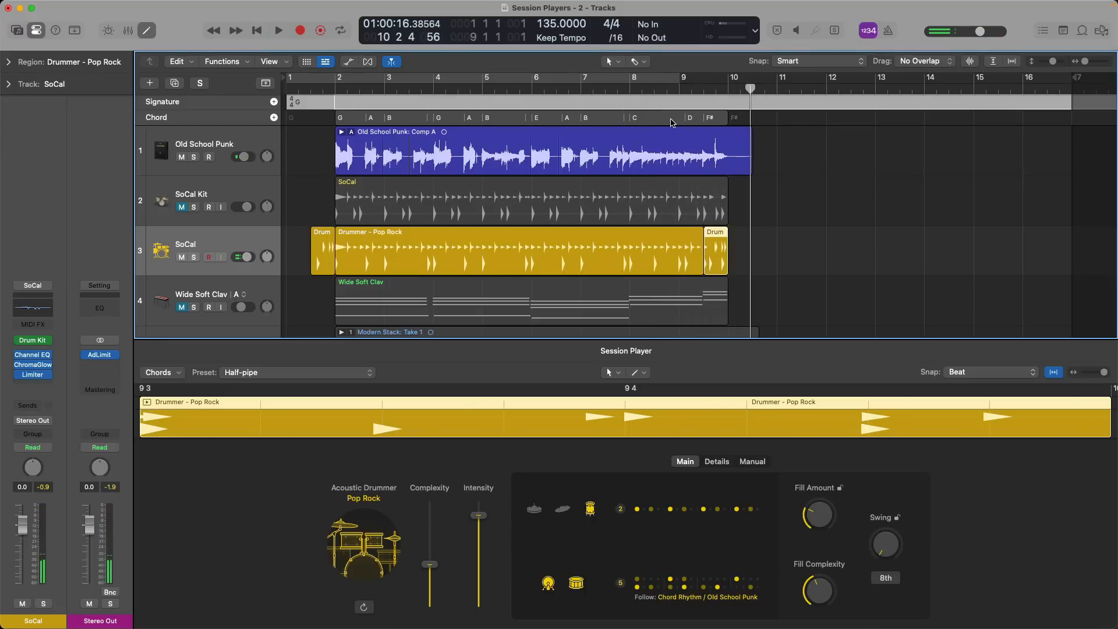
{"action": "key", "text": "e"}
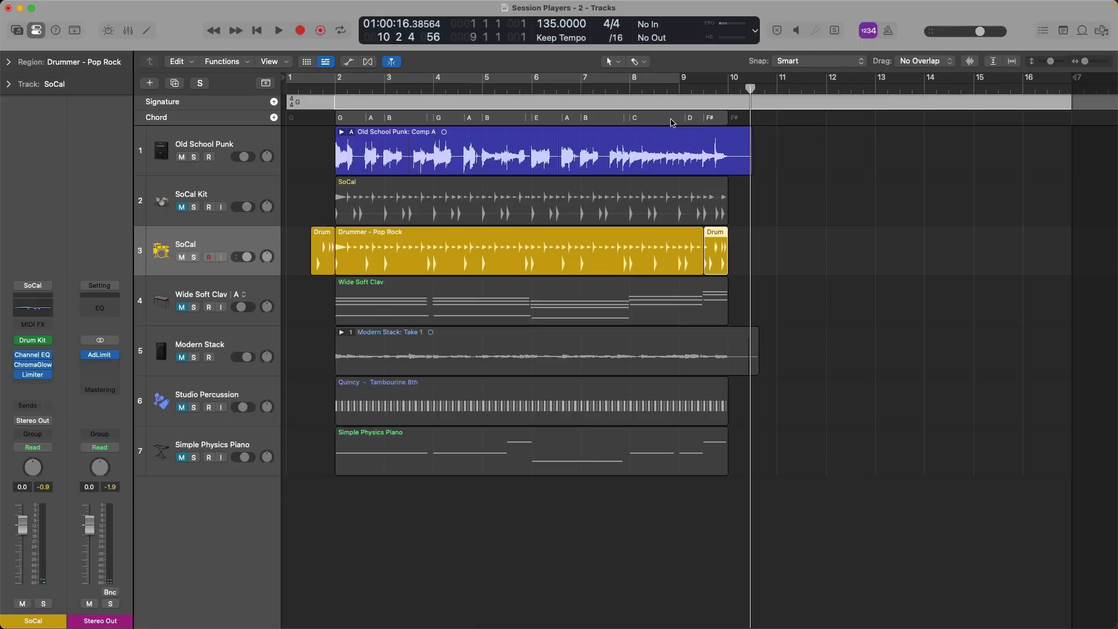
Create a new Session Player track with a Bass Player in the Pop Rock style.
{"action": "left_click", "coordinate": [150, 84]}
{"action": "key", "text": "Down"}
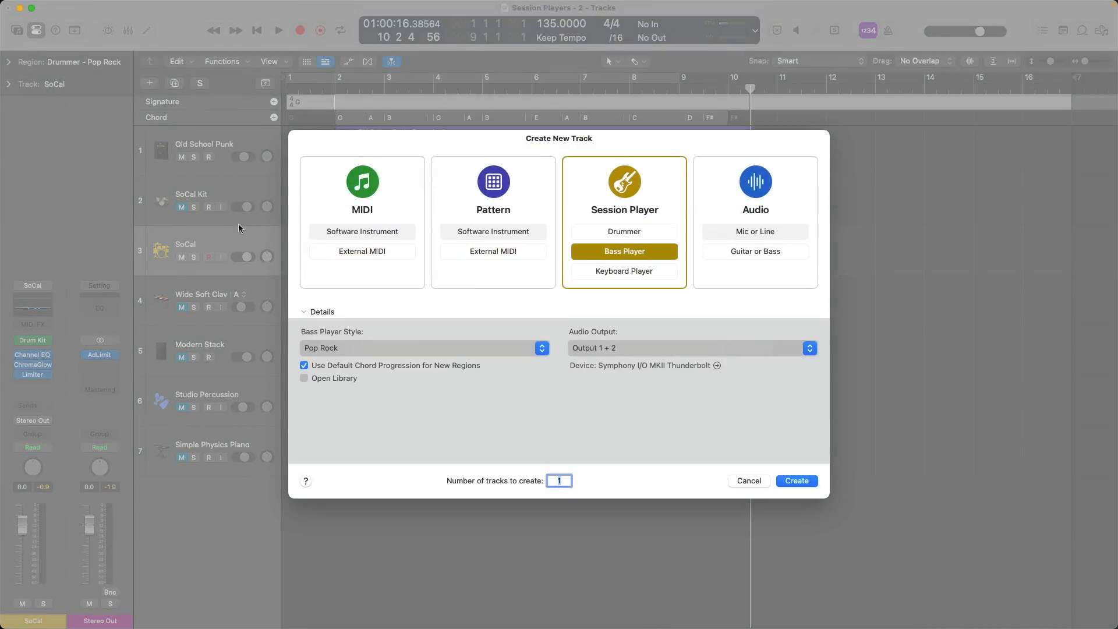
{"action": "left_click", "coordinate": [345, 344]}
{"action": "left_click", "coordinate": [366, 333]}
{"action": "key", "text": "Return"}
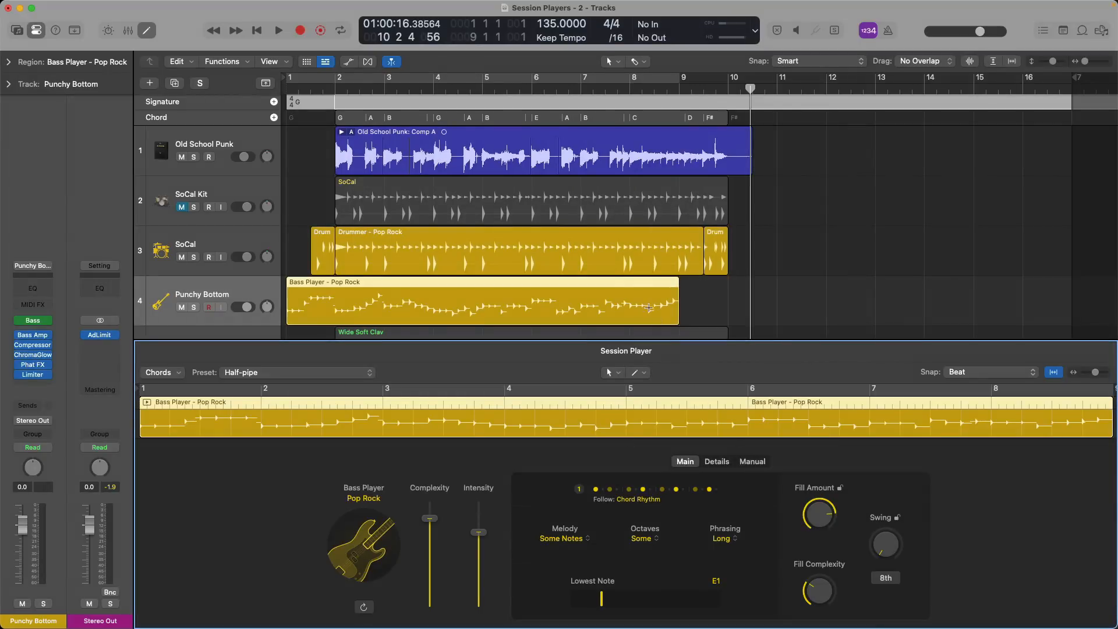
Align the Bass Player - Pop Rock region with bars 2 to 10 and listen to it from bar 2.
{"action": "left_click_drag", "start_coordinate": [620, 287], "coordinate": [667, 282]}
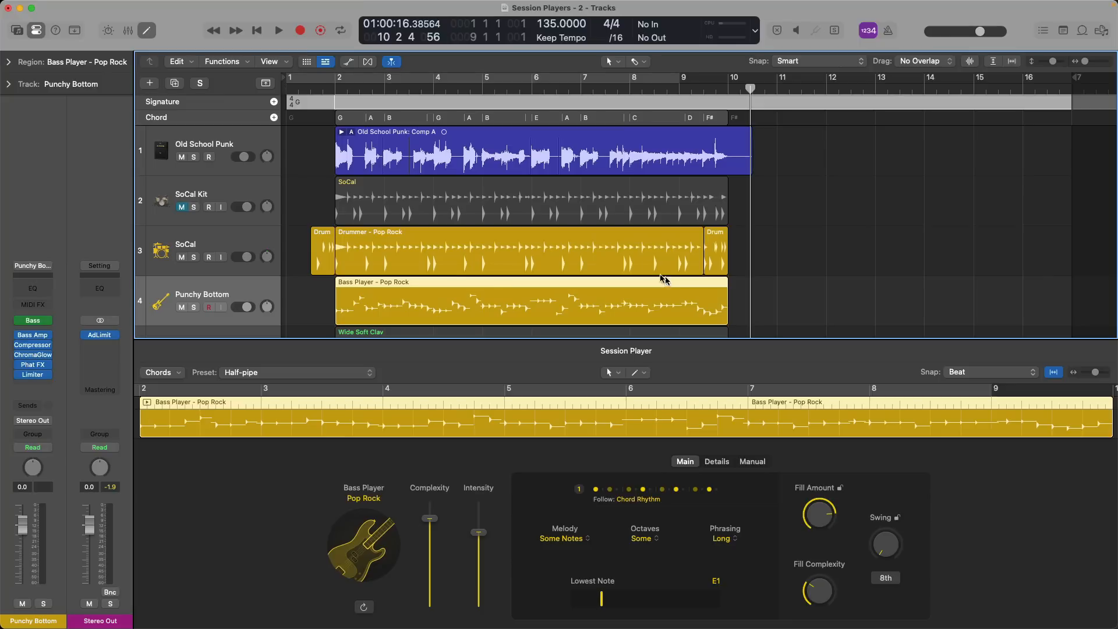
{"action": "left_click", "coordinate": [335, 91]}
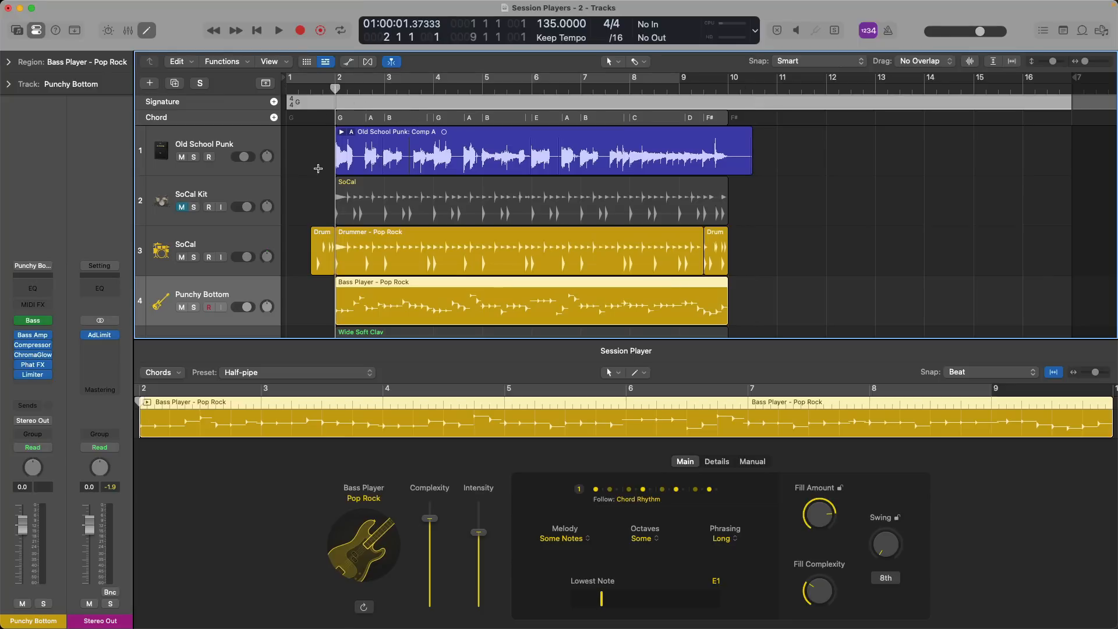
{"action": "key", "text": "space"}
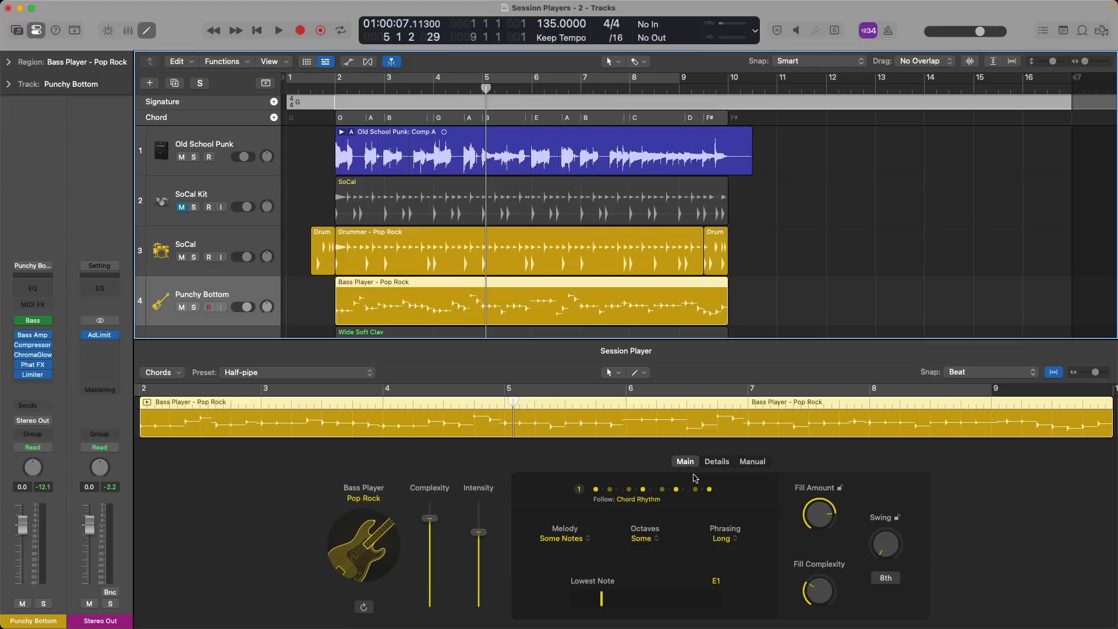
Simplify the bass region with Fill Amount 0 %, Fill Complexity 1 %, Melody Root Only and Octaves None, and listen to it.
{"action": "left_click_drag", "start_coordinate": [808, 511], "coordinate": [821, 527]}
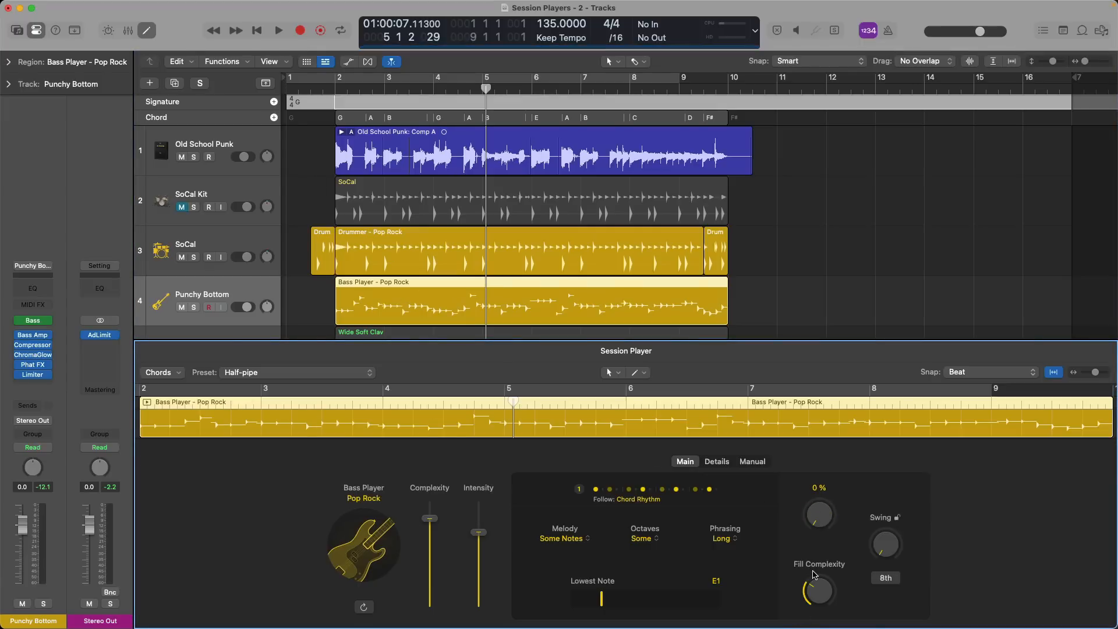
{"action": "left_click_drag", "start_coordinate": [816, 593], "coordinate": [818, 605]}
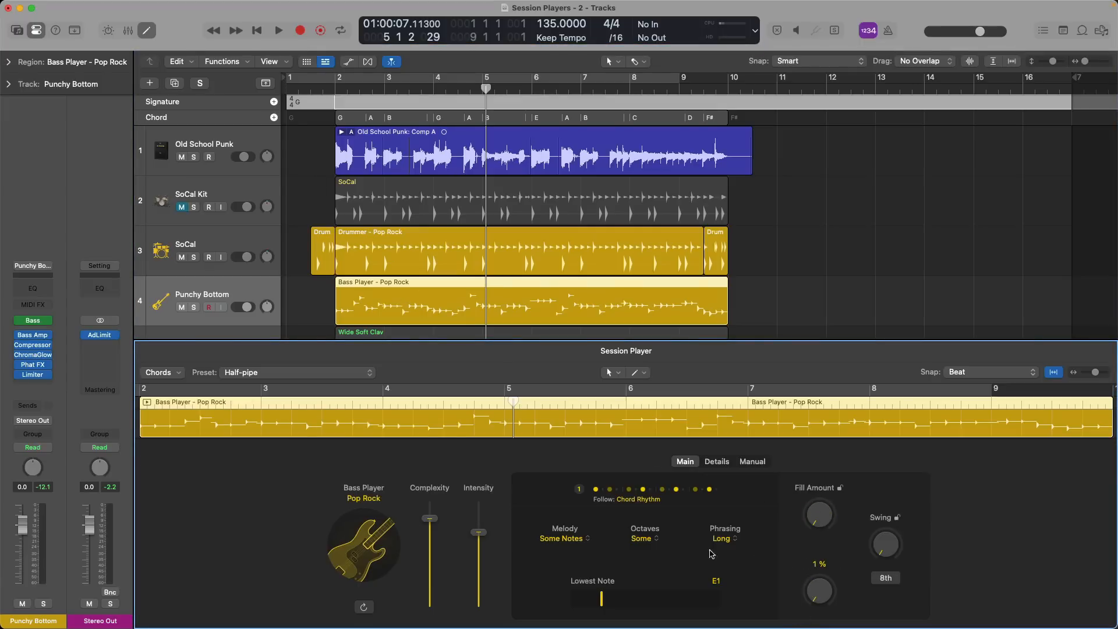
{"action": "left_click", "coordinate": [576, 539]}
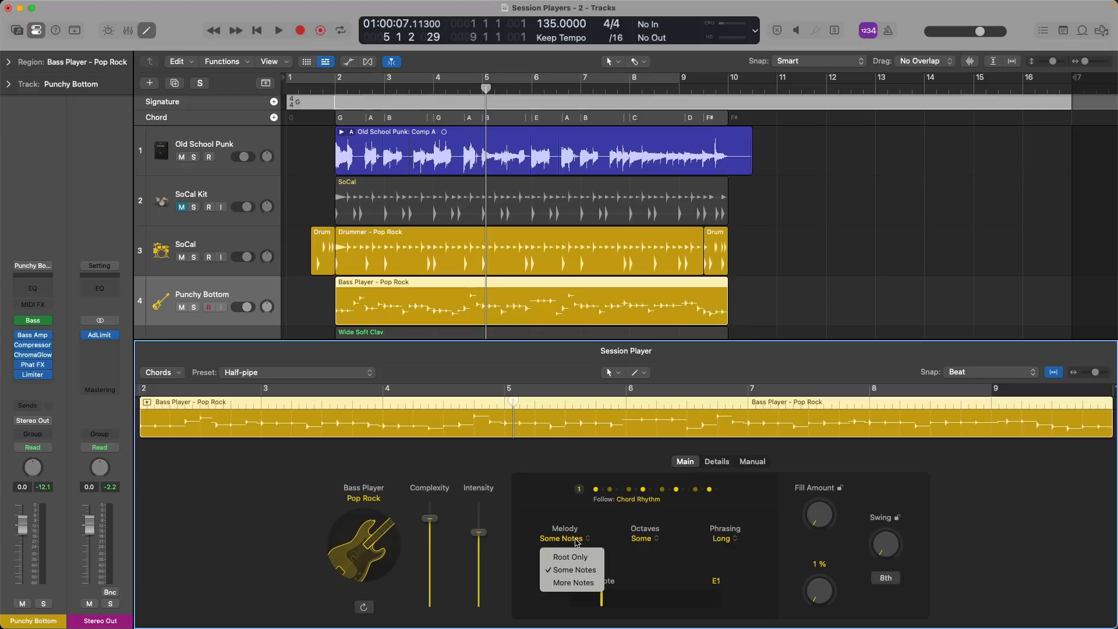
{"action": "left_click", "coordinate": [571, 557]}
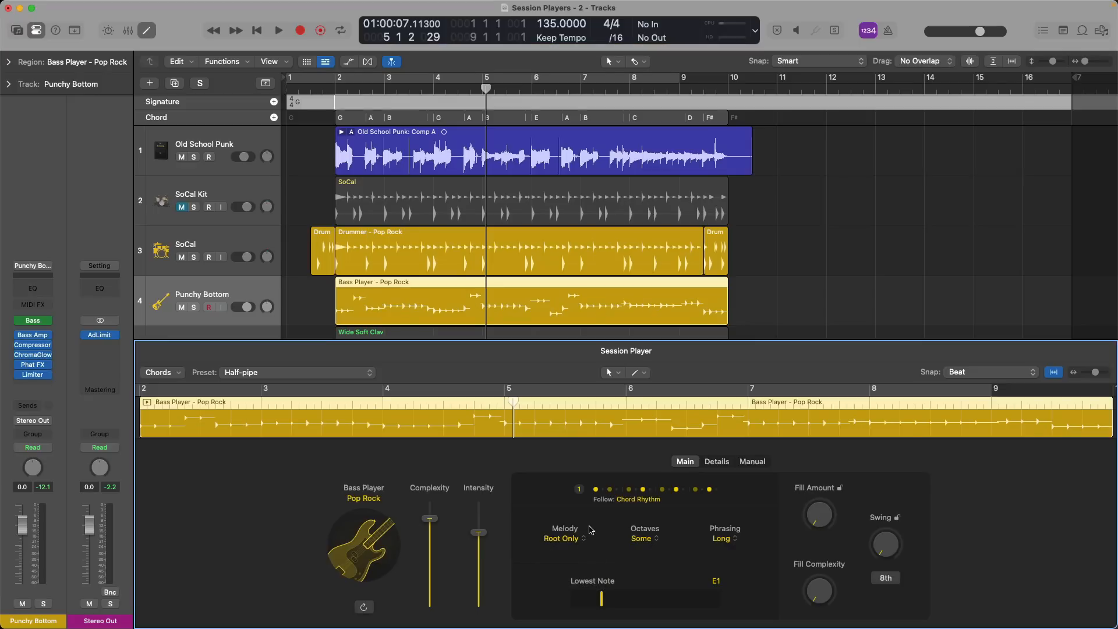
{"action": "left_click", "coordinate": [641, 538]}
{"action": "left_click", "coordinate": [646, 547]}
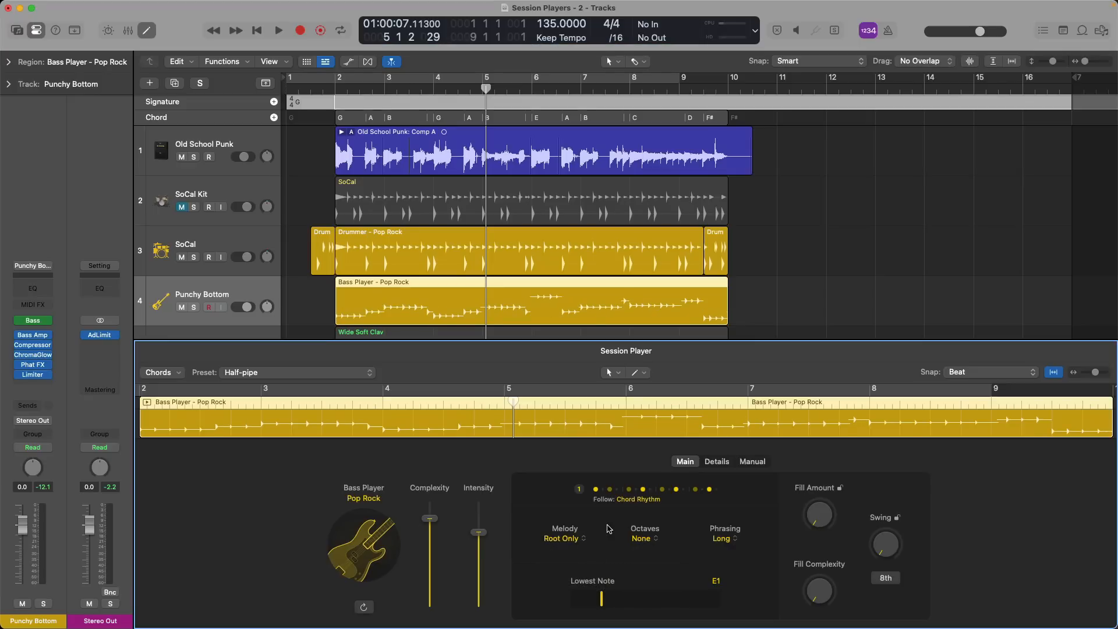
{"action": "key", "text": "shift+space"}
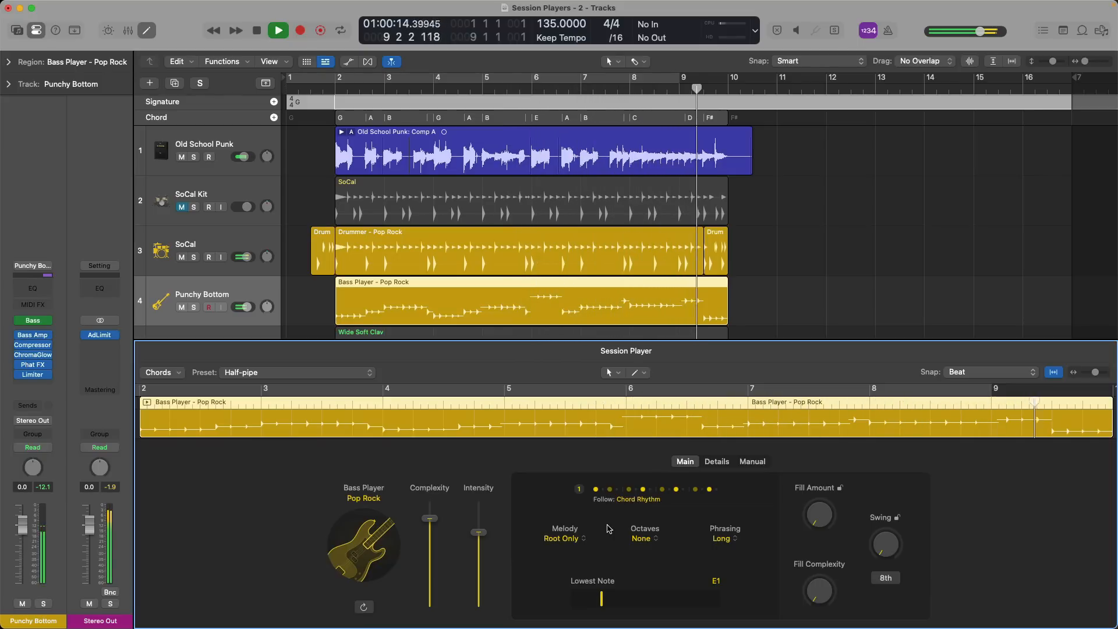
{"action": "key", "text": "space"}
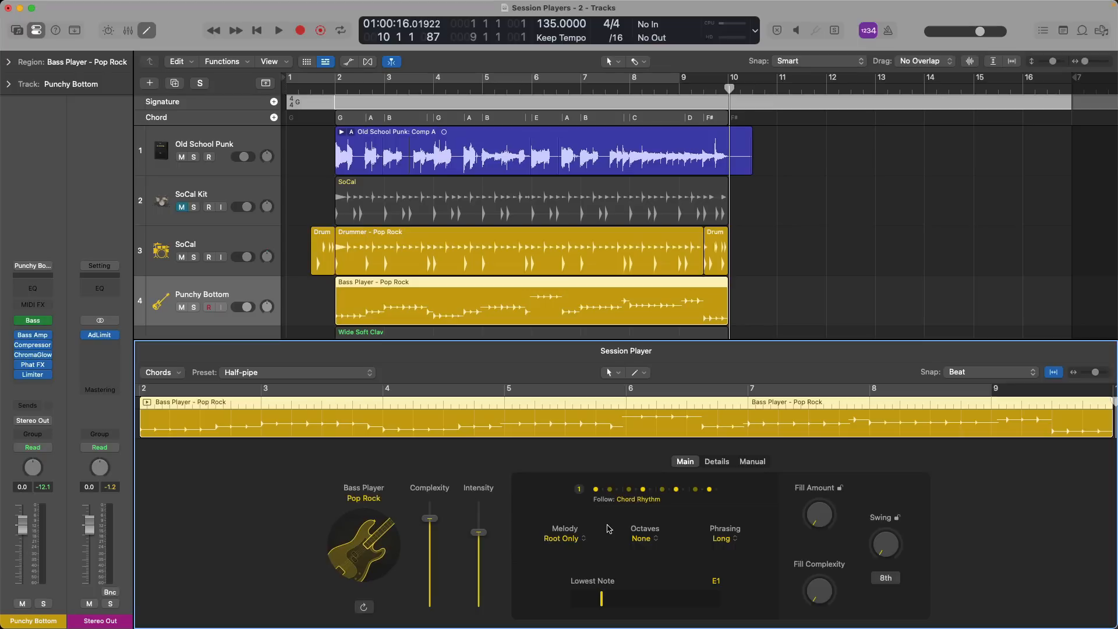
Make the bass region follow the rhythm of the Old School Punk track and listen to the mix.
{"action": "left_click", "coordinate": [631, 498]}
{"action": "left_click", "coordinate": [721, 455]}
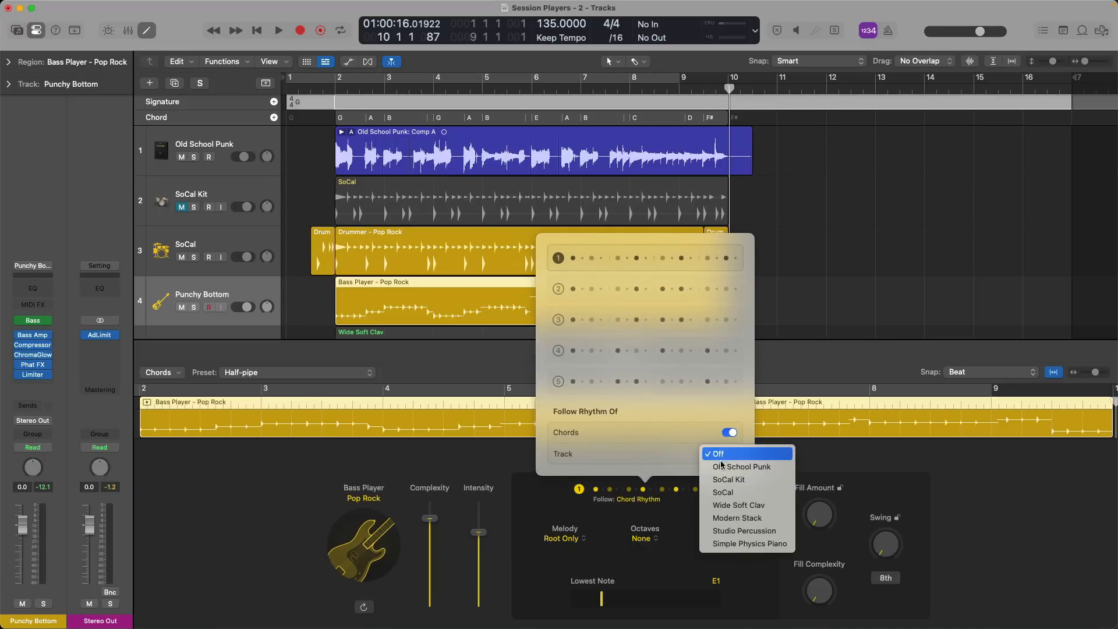
{"action": "left_click", "coordinate": [731, 464]}
{"action": "left_click", "coordinate": [504, 455]}
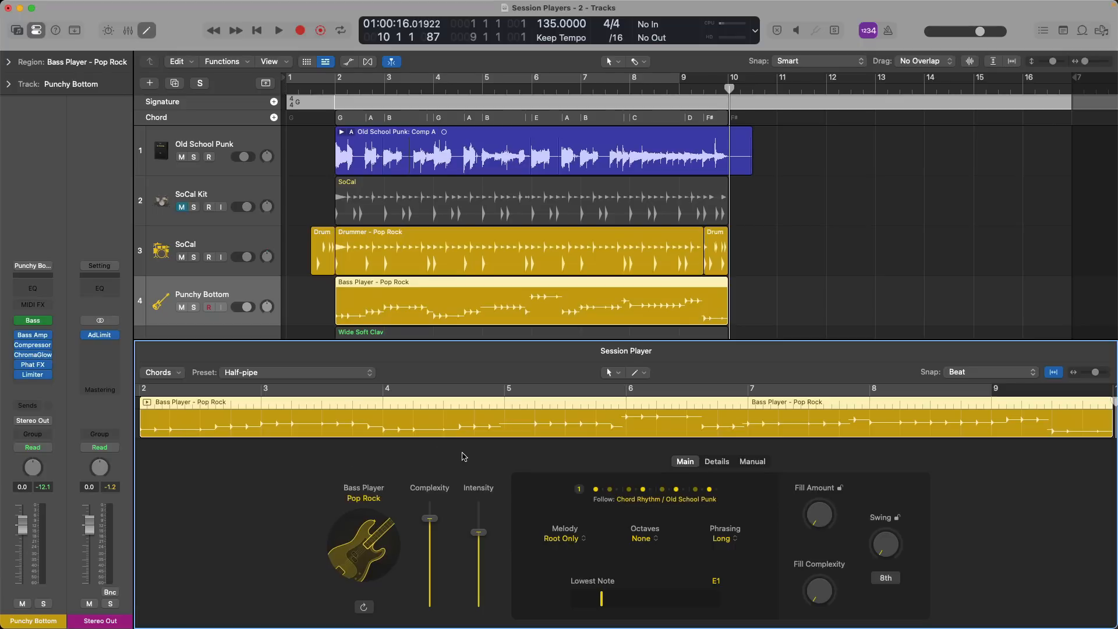
{"action": "key", "text": "space"}
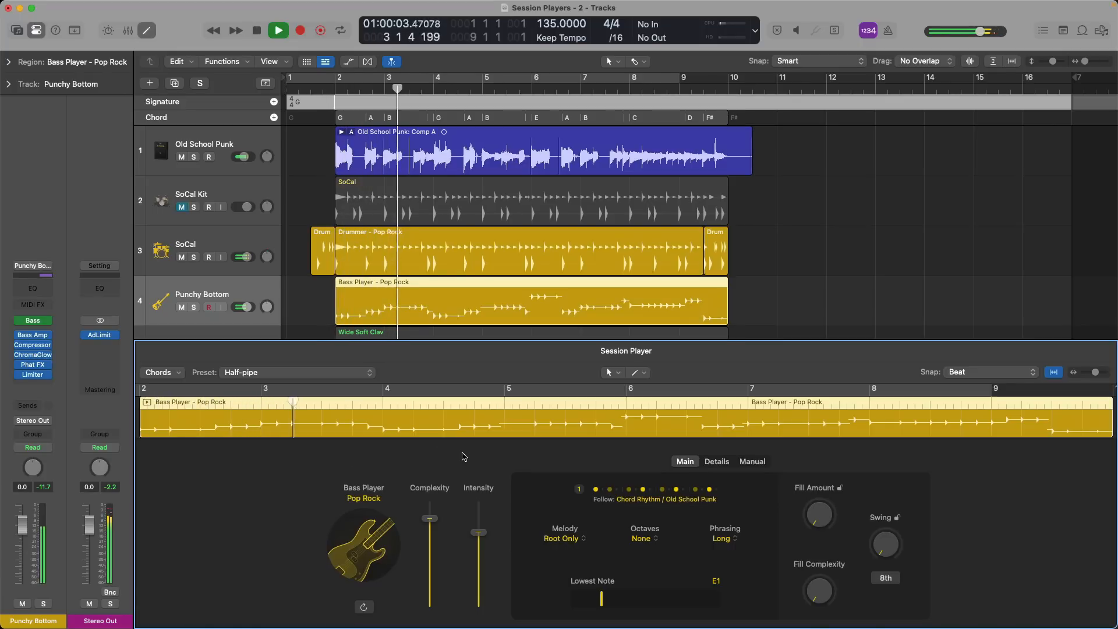
{"action": "key", "text": "space"}
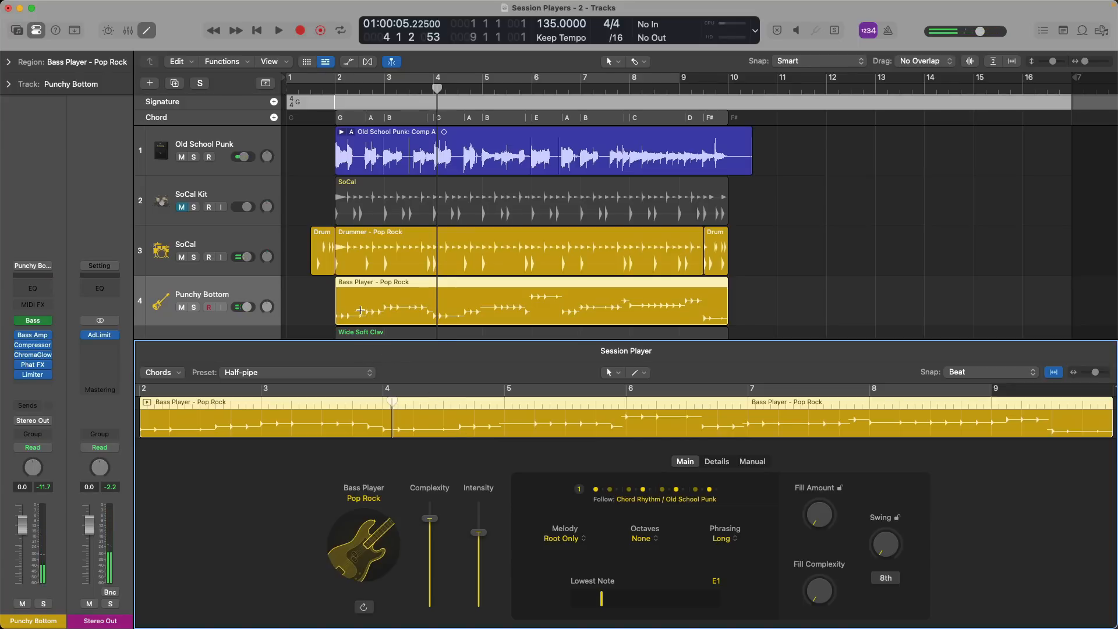
Solo the Punchy Bottom bass track, listen to its rhythm, and clear the solo.
{"action": "left_click", "coordinate": [194, 307]}
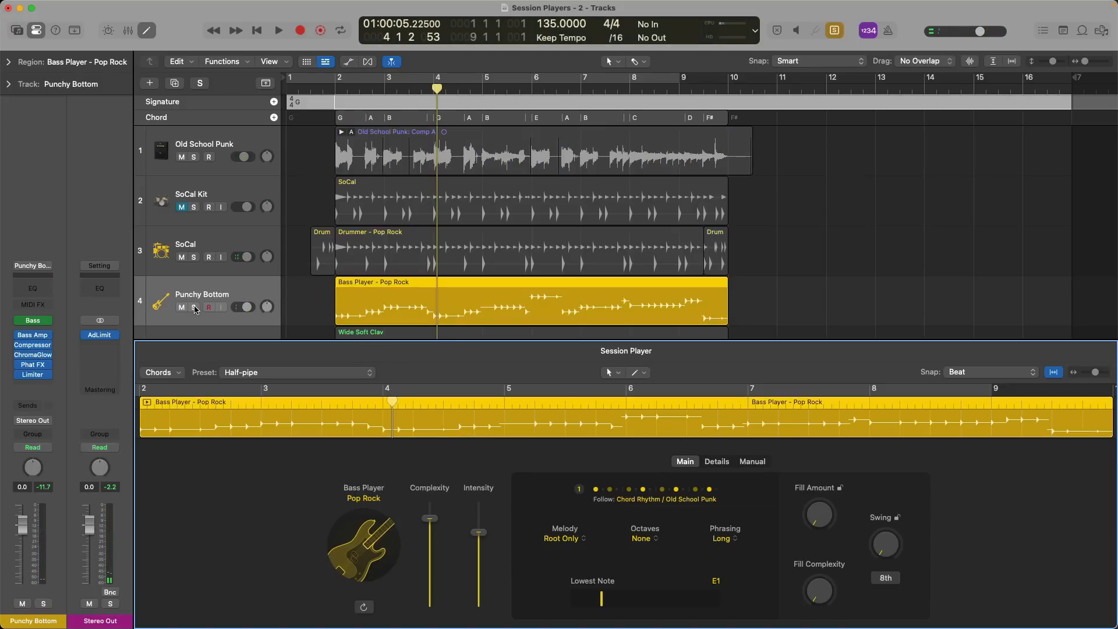
{"action": "key", "text": "space"}
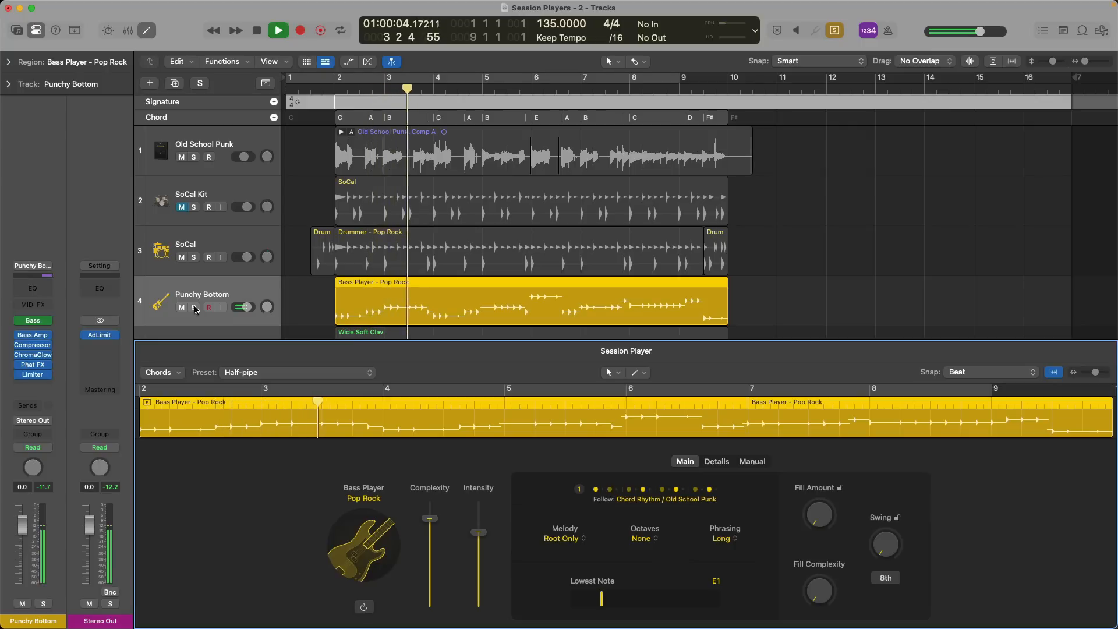
{"action": "key", "text": "space"}
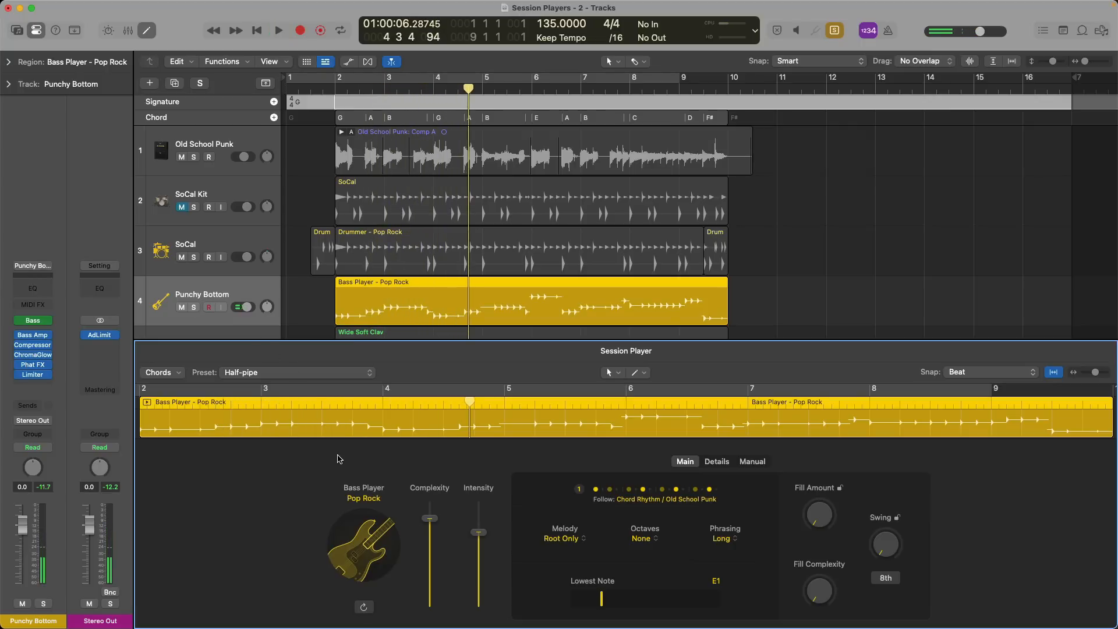
{"action": "key", "text": "ctrl+s"}
Set the bass region's Follow Rhythm track back to Off, keeping chord rhythm following on.
{"action": "left_click", "coordinate": [698, 491]}
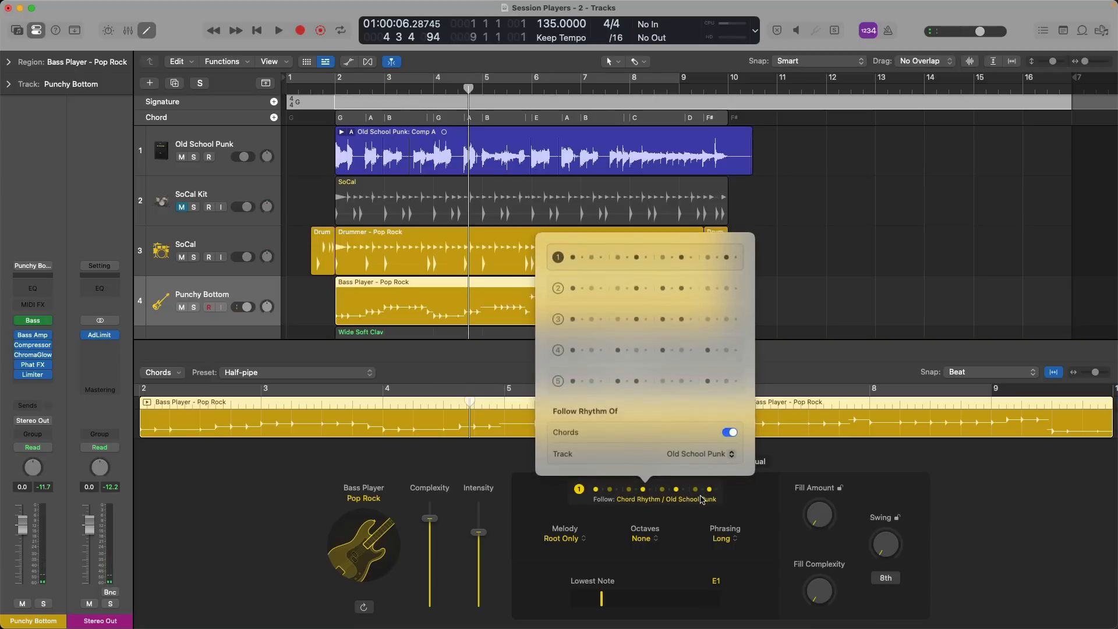
{"action": "left_click", "coordinate": [721, 453]}
{"action": "left_click", "coordinate": [727, 441]}
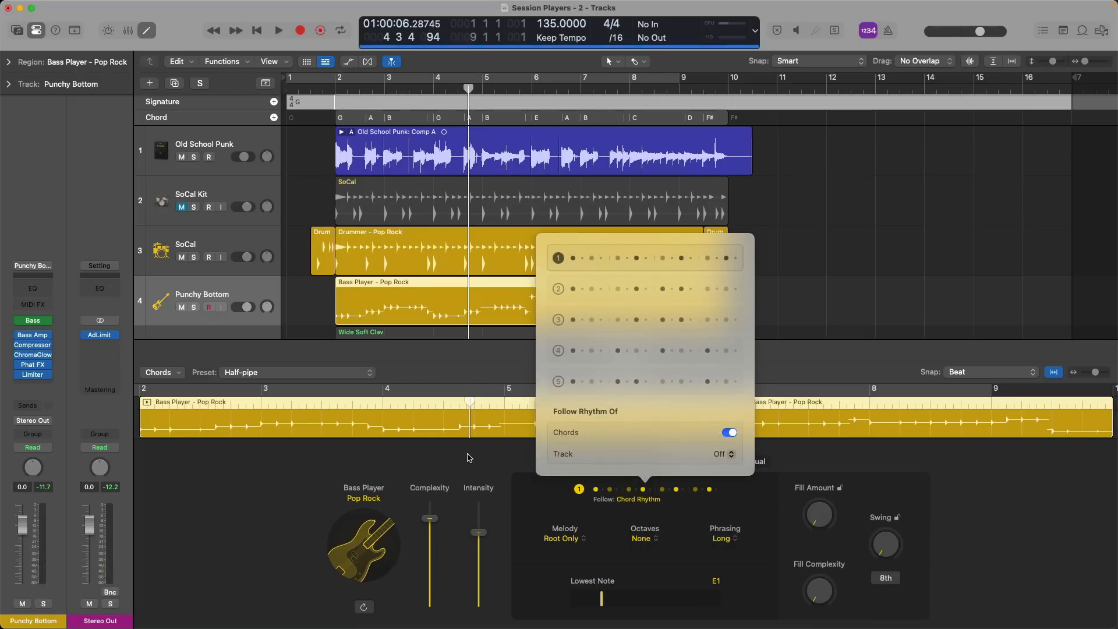
{"action": "left_click", "coordinate": [470, 458]}
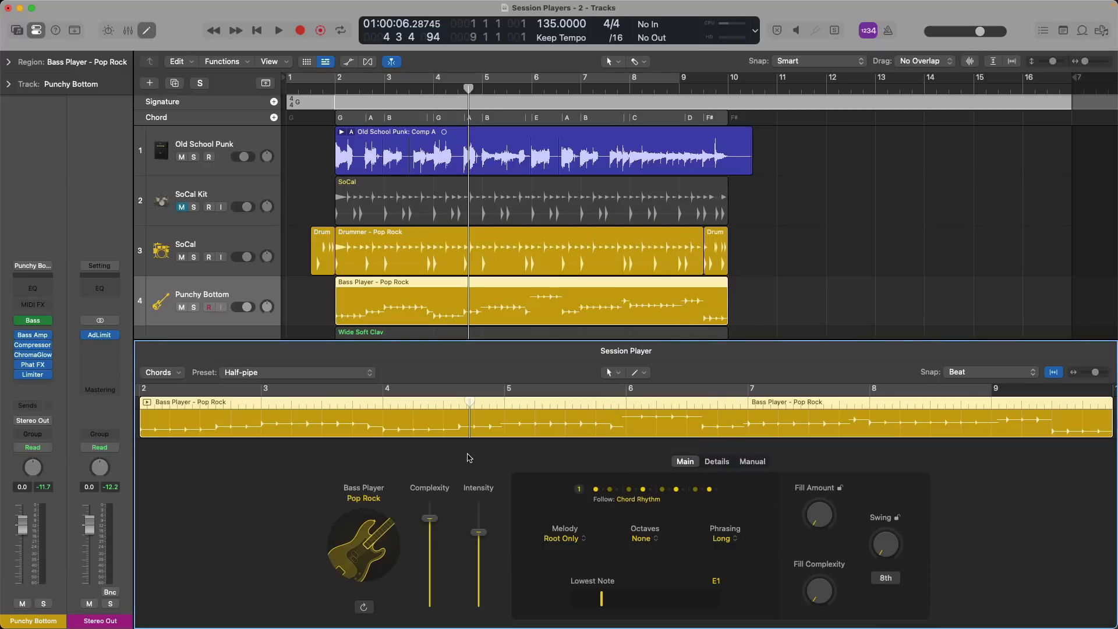
Solo the Punchy Bottom track again and listen to the bass following only the chord rhythm.
{"action": "left_click", "coordinate": [244, 307]}
{"action": "key", "text": "space"}
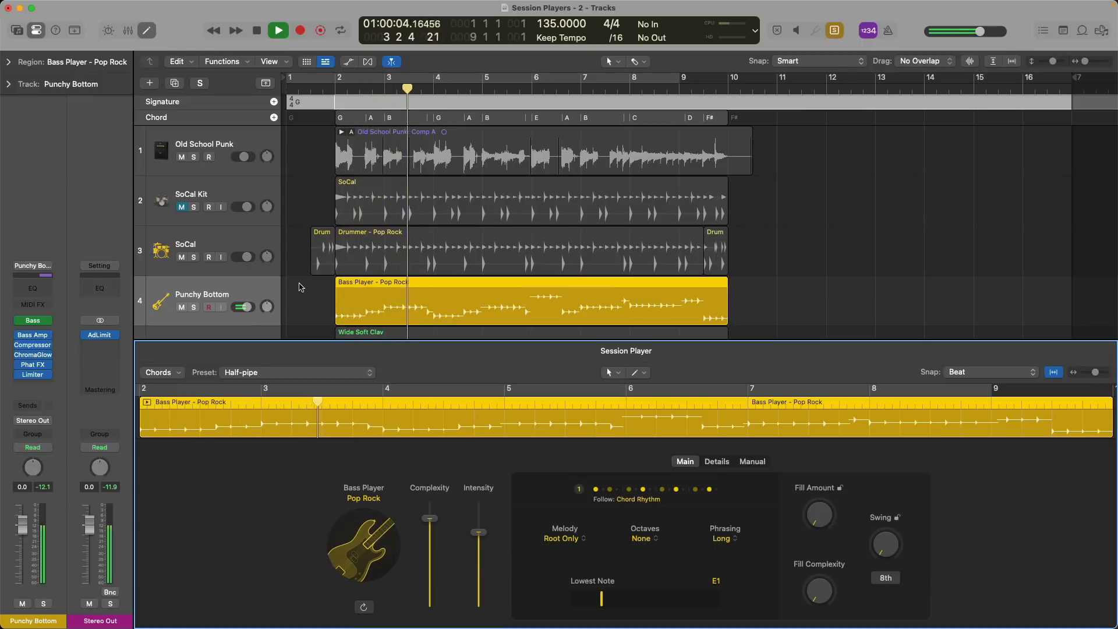
{"action": "key", "text": "space"}
Unmute and solo the Modern Stack track to listen to its recorded take, and restore its mute and the full mix.
{"action": "scroll", "coordinate": [299, 286], "scroll_direction": "down", "scroll_amount": 4}
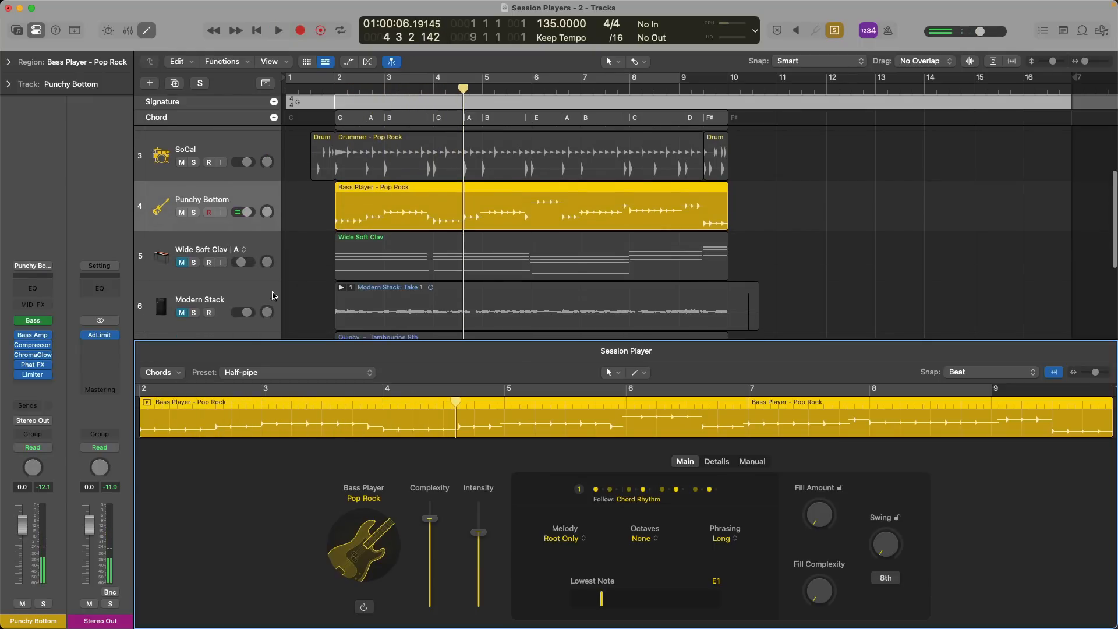
{"action": "left_click", "coordinate": [266, 298]}
{"action": "key", "text": "e"}
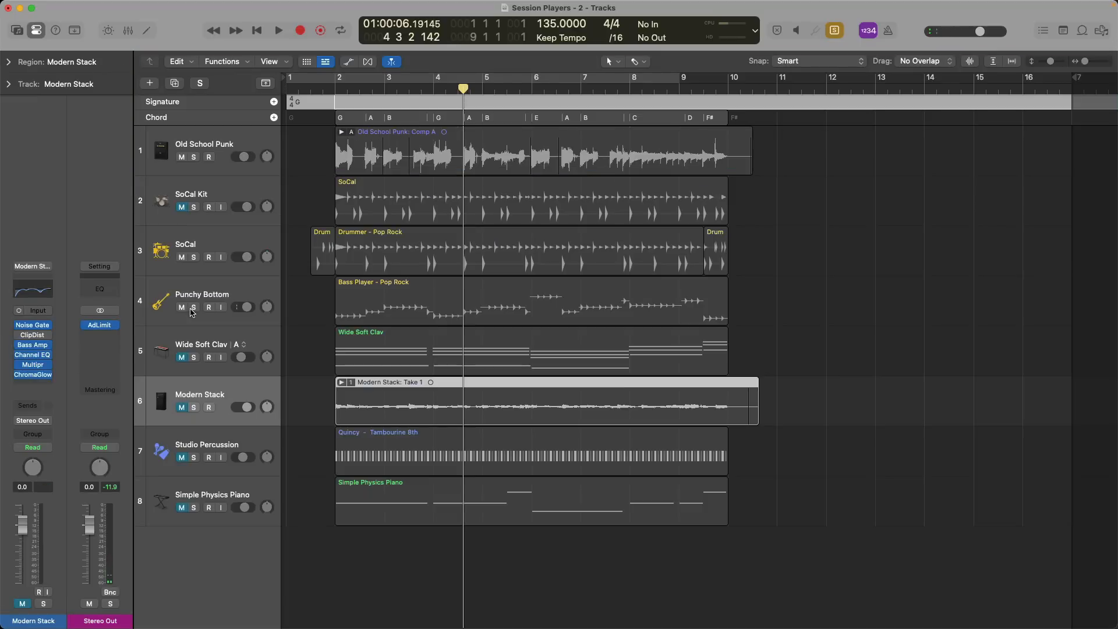
{"action": "left_click", "coordinate": [182, 408]}
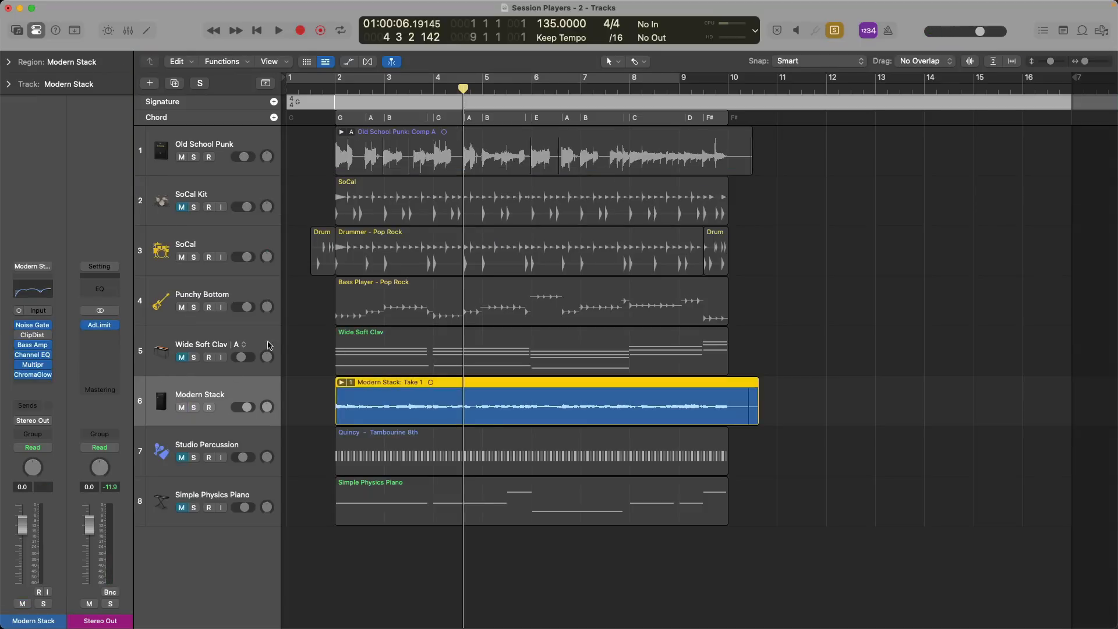
{"action": "key", "text": "shift+space"}
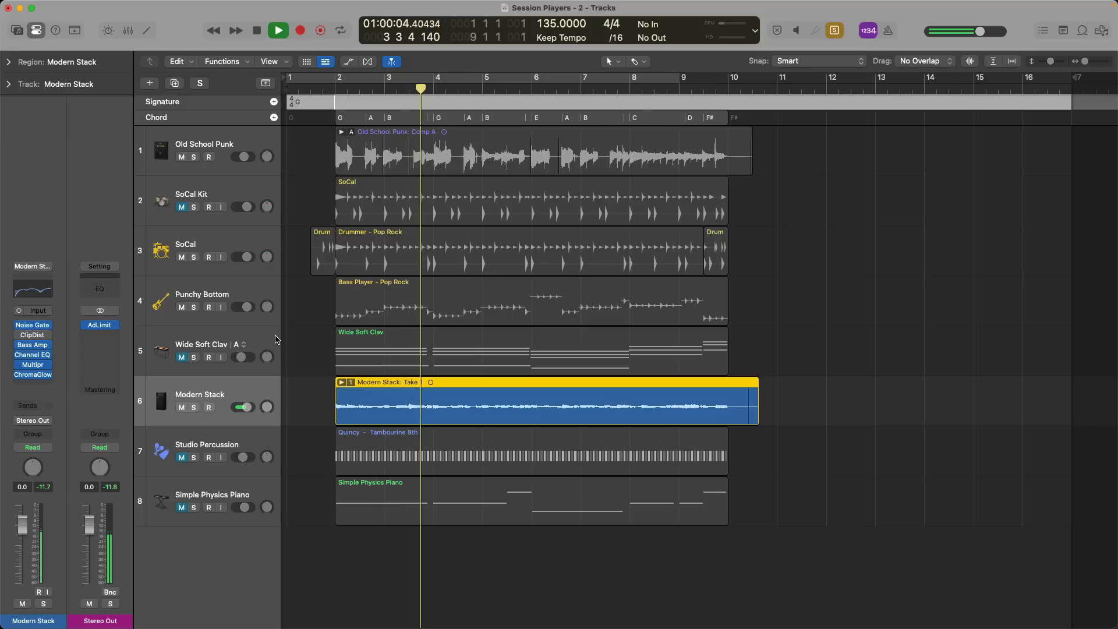
{"action": "key", "text": "space"}
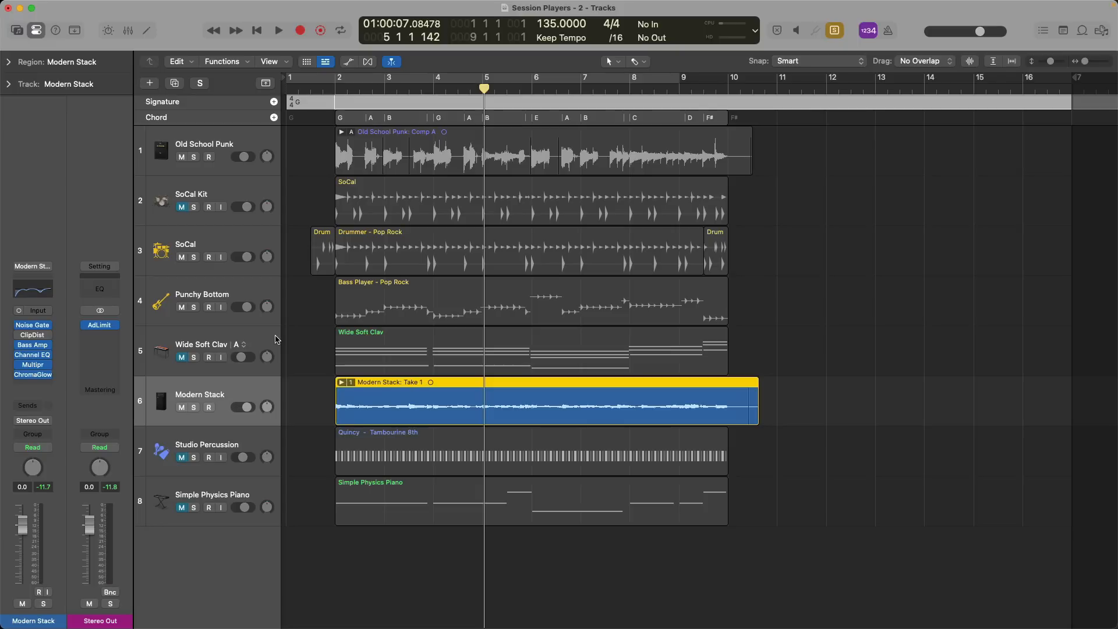
{"action": "left_click", "coordinate": [181, 408]}
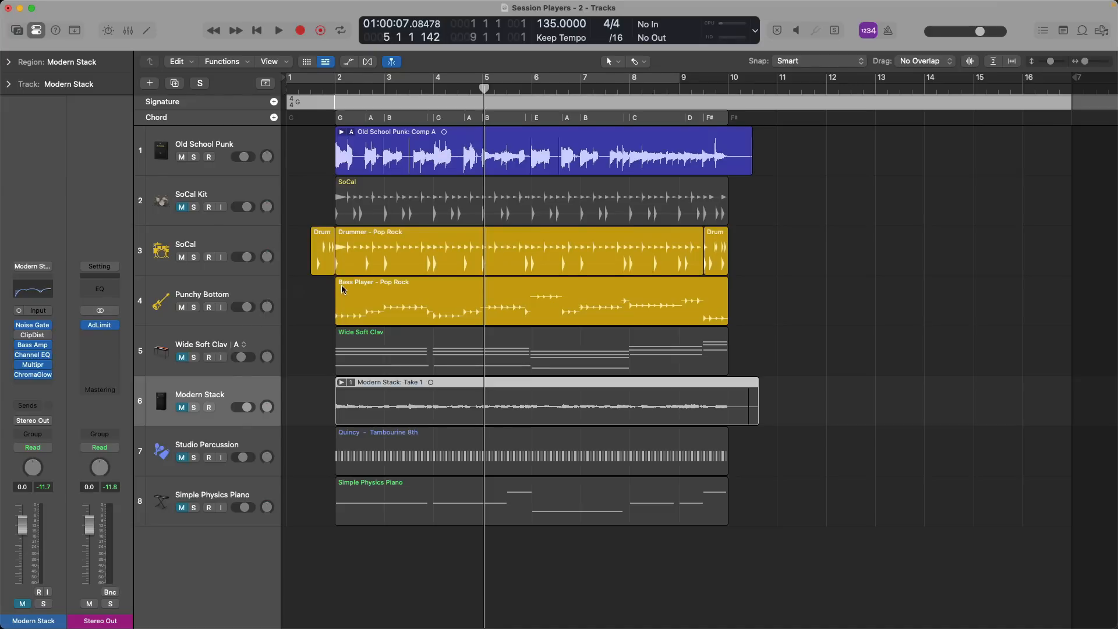
Select the chord progression from bar 2 to bar 10 on the Chord track.
{"action": "left_click", "coordinate": [347, 122]}
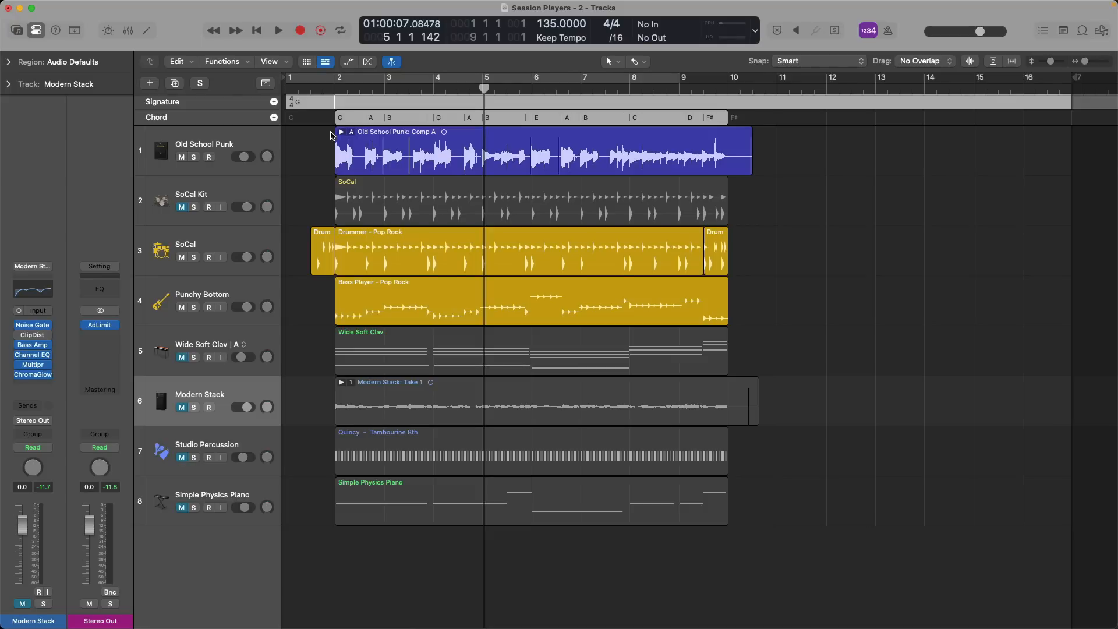
Check the chord changes on the Chord track against the Old School Punk waveform, placing the playhead at each change from bar 2 to bar 4.
{"action": "left_click_drag", "start_coordinate": [333, 134], "coordinate": [496, 234]}
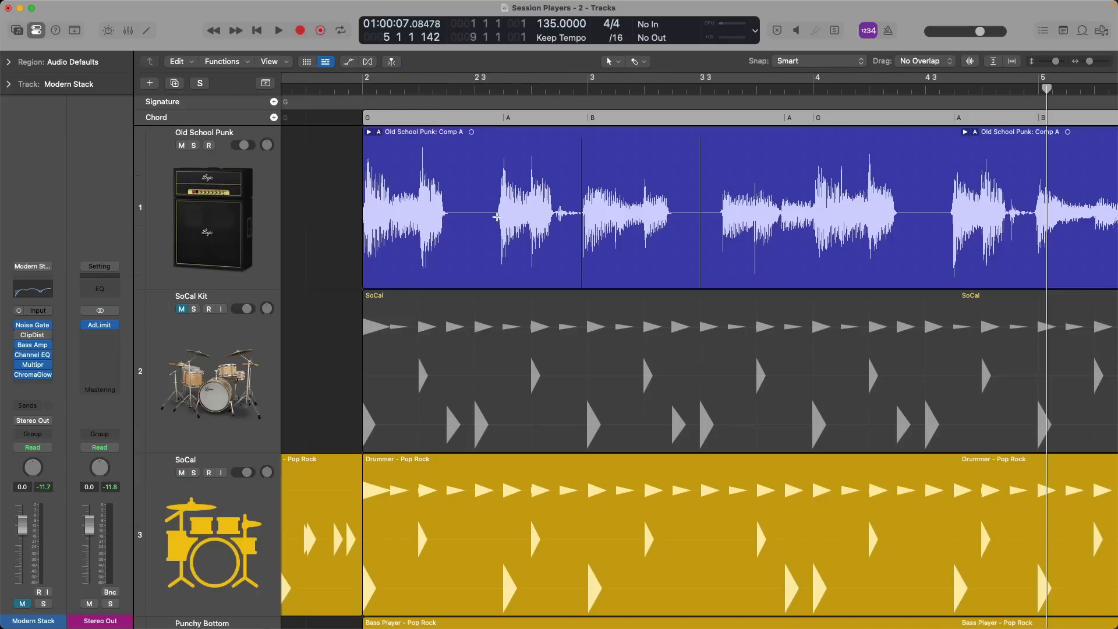
{"action": "left_click", "coordinate": [363, 90]}
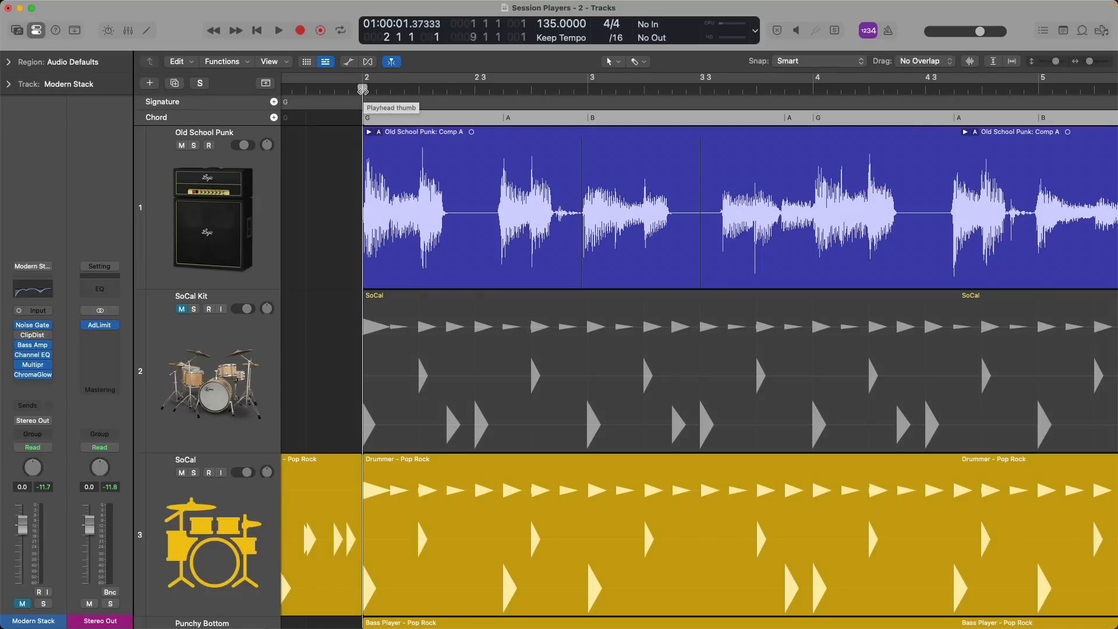
{"action": "left_click_drag", "start_coordinate": [363, 89], "coordinate": [504, 91]}
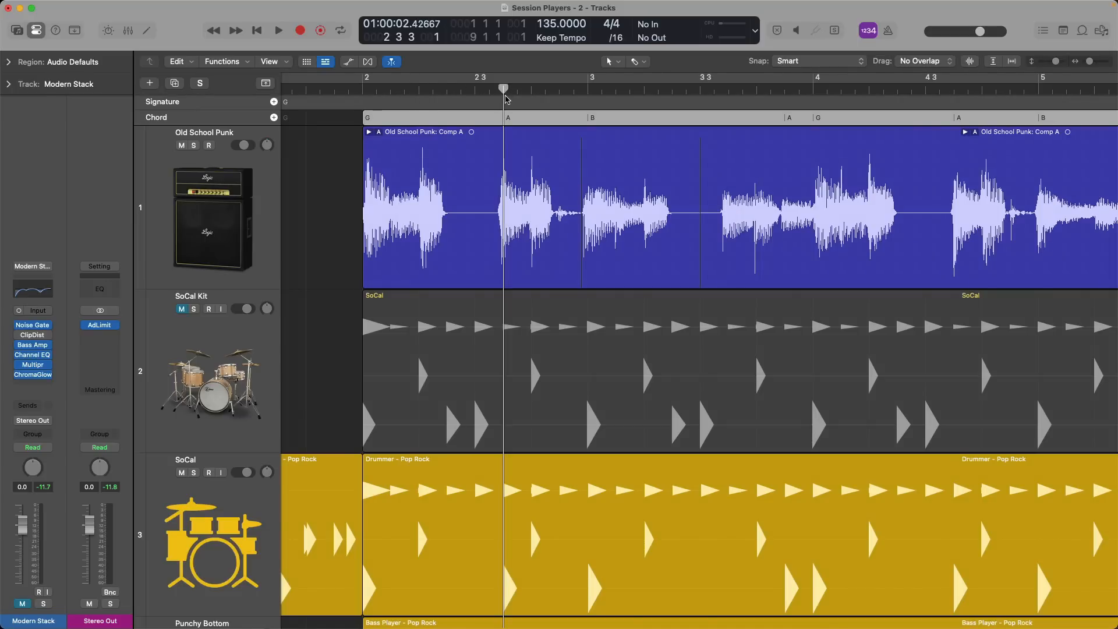
{"action": "left_click", "coordinate": [584, 88]}
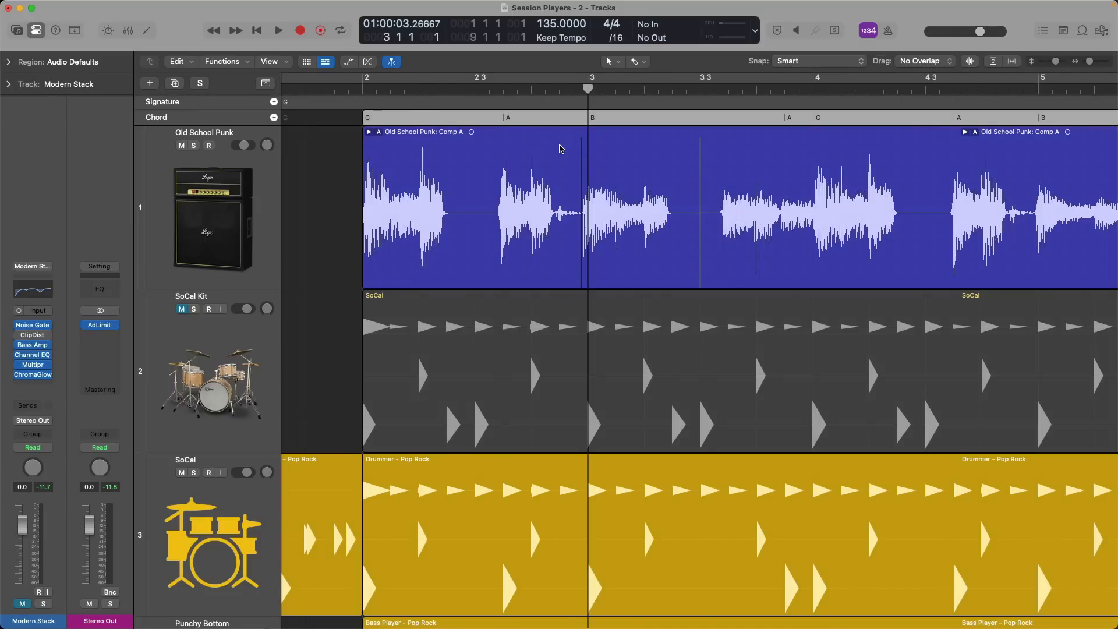
{"action": "scroll", "coordinate": [561, 147], "scroll_direction": "right", "scroll_amount": 5}
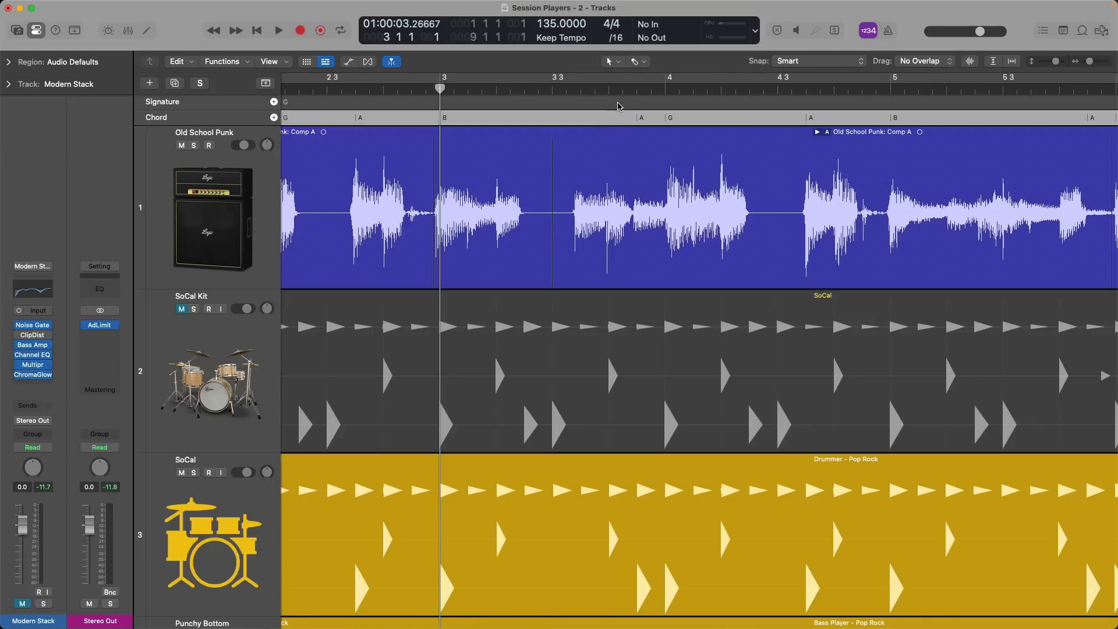
{"action": "left_click", "coordinate": [635, 87]}
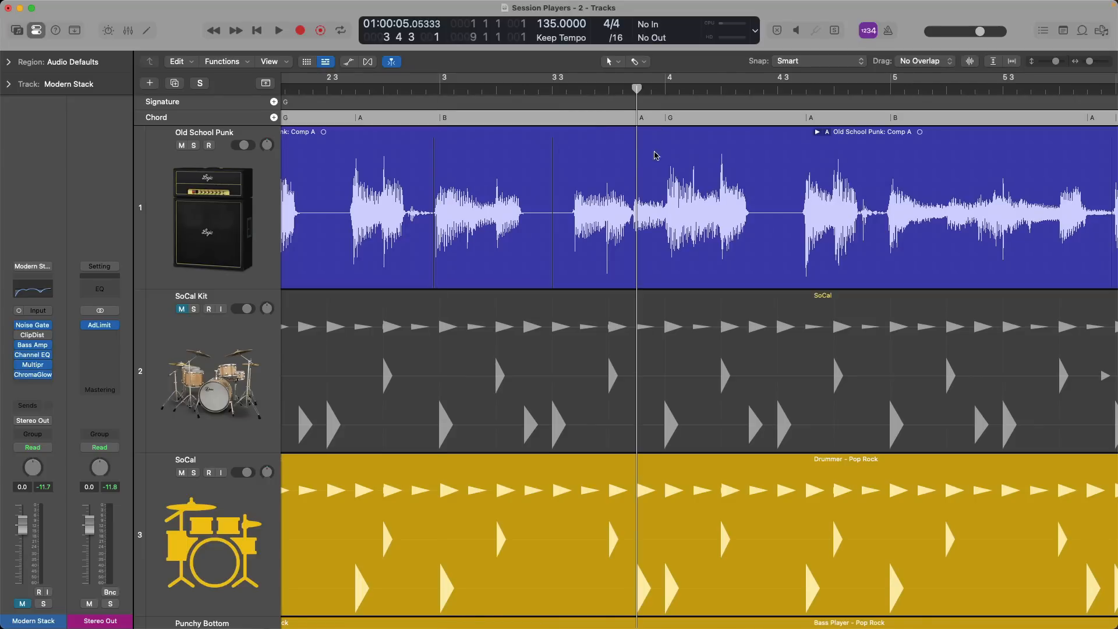
{"action": "left_click", "coordinate": [664, 89]}
{"action": "left_click", "coordinate": [642, 154], "text": "ctrl+alt"}
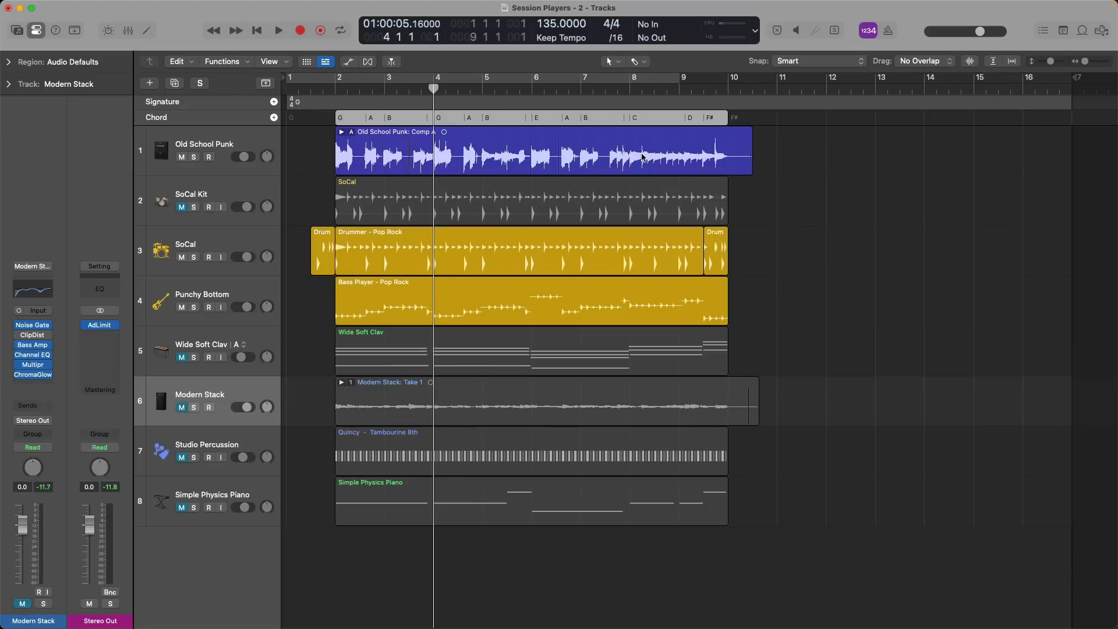
Color the selected chord progression on the Chord track orange.
{"action": "key", "text": "alt+c"}
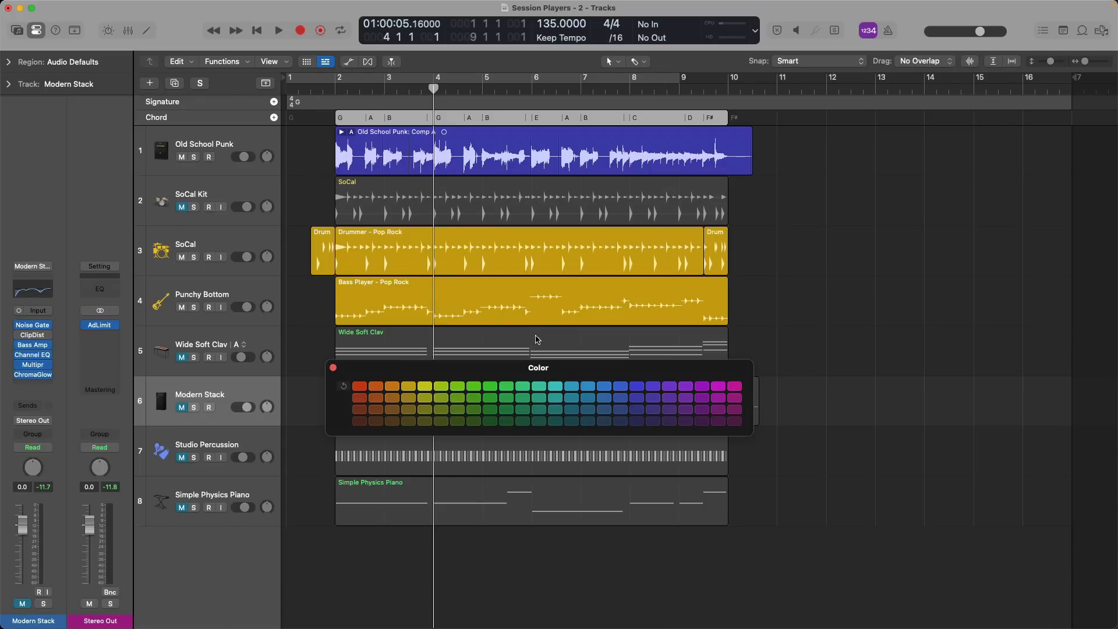
{"action": "left_click", "coordinate": [376, 386]}
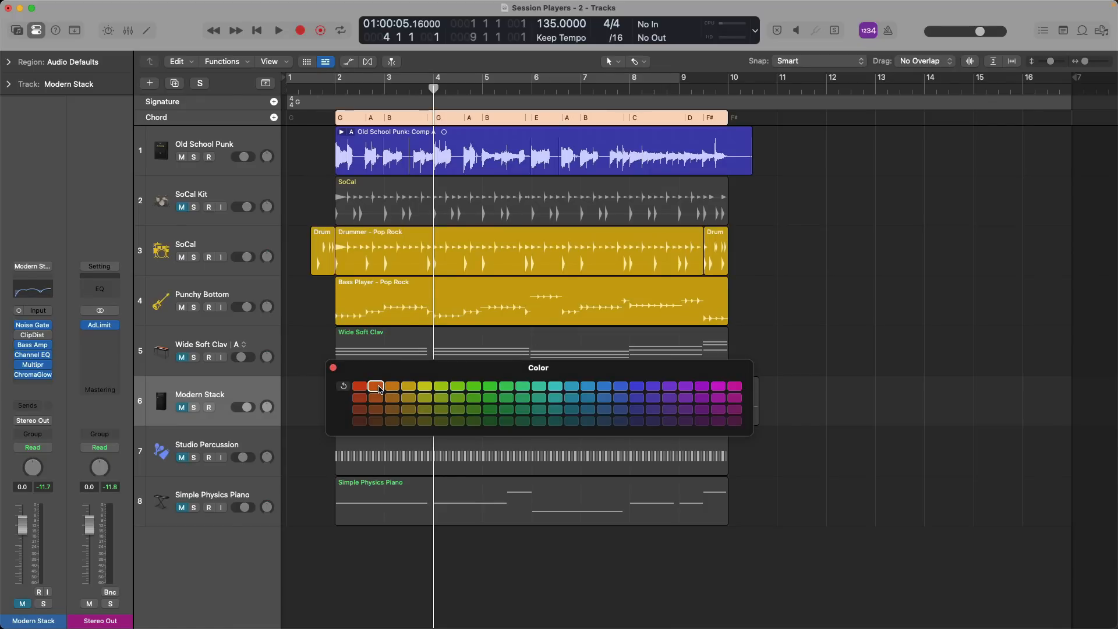
{"action": "left_click", "coordinate": [333, 368]}
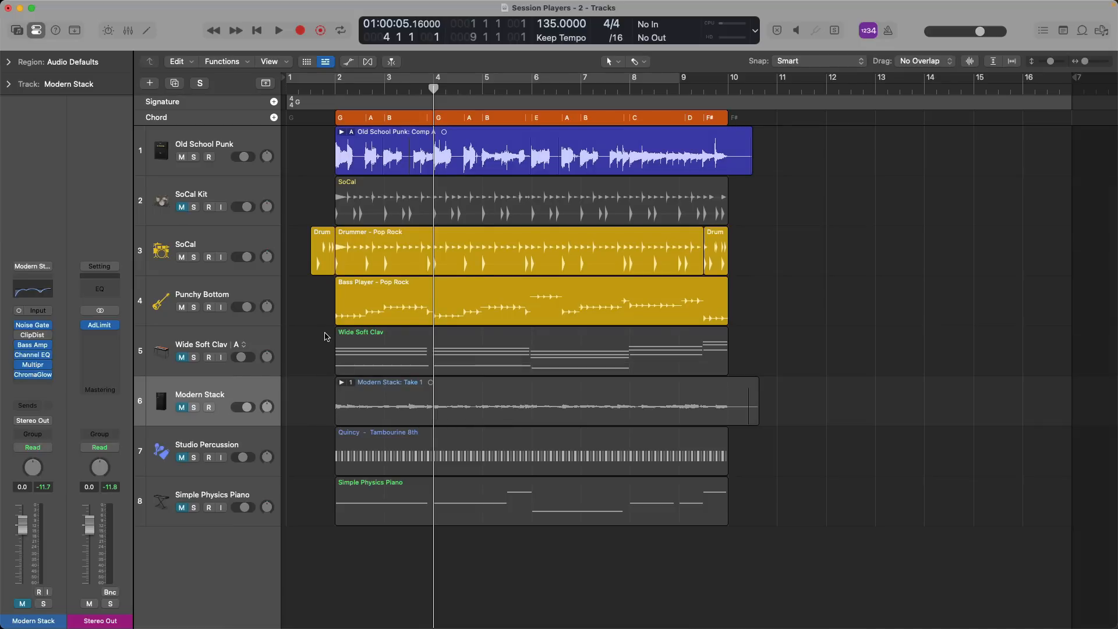
Create a Keyboard Player session track in the Freely style directly below the Punchy Bottom track.
{"action": "key", "text": "Up"}
{"action": "key", "text": "Up"}
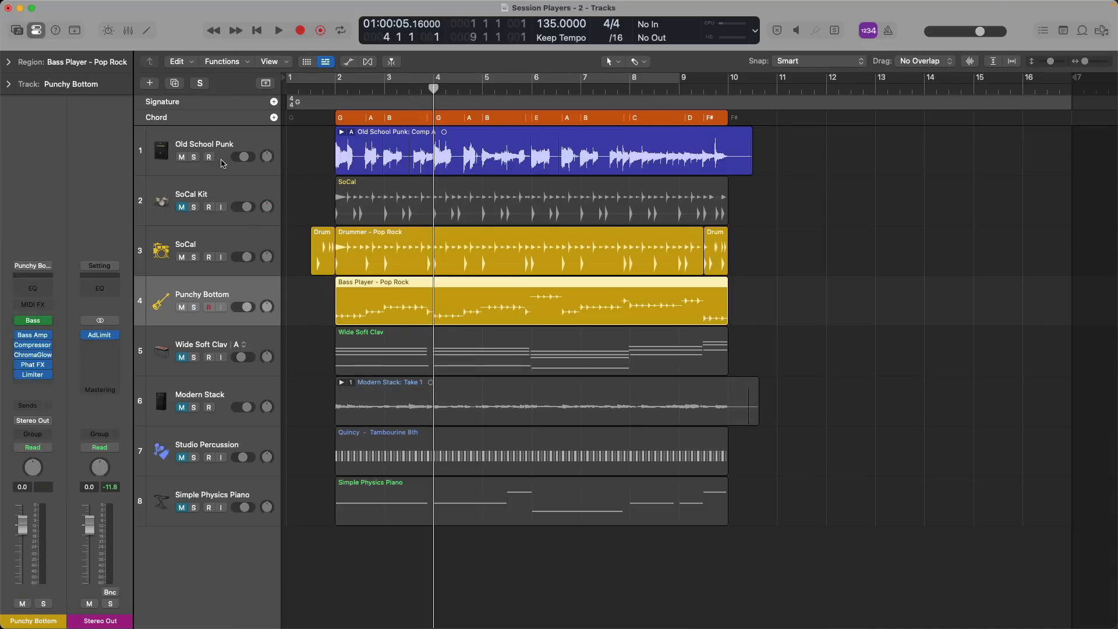
{"action": "left_click", "coordinate": [151, 84]}
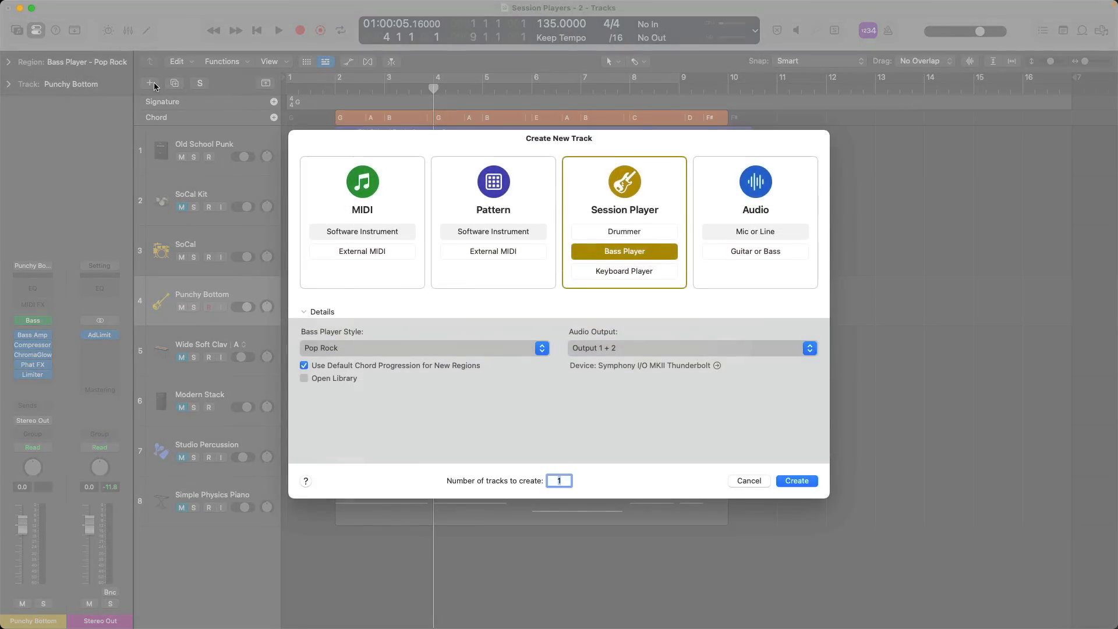
{"action": "key", "text": "Down"}
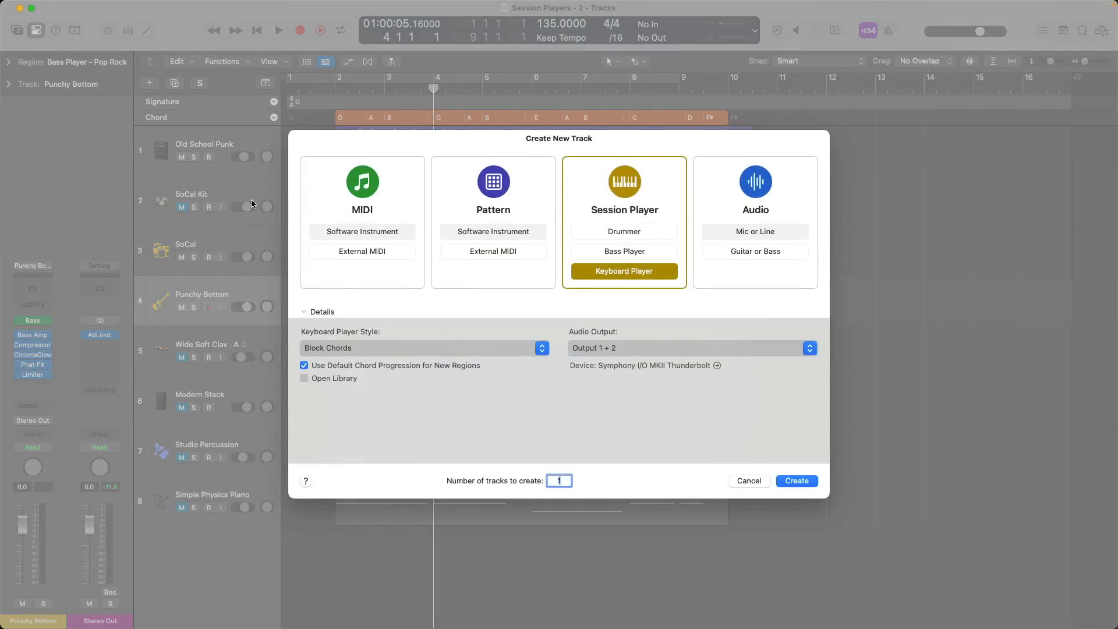
{"action": "left_click", "coordinate": [385, 350]}
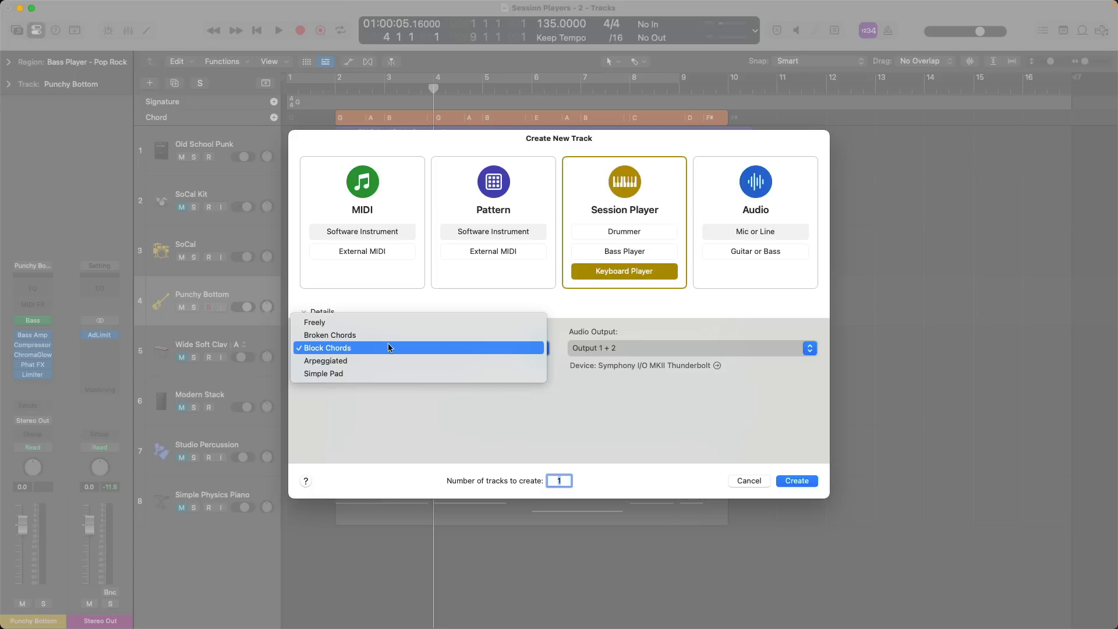
{"action": "left_click", "coordinate": [396, 323]}
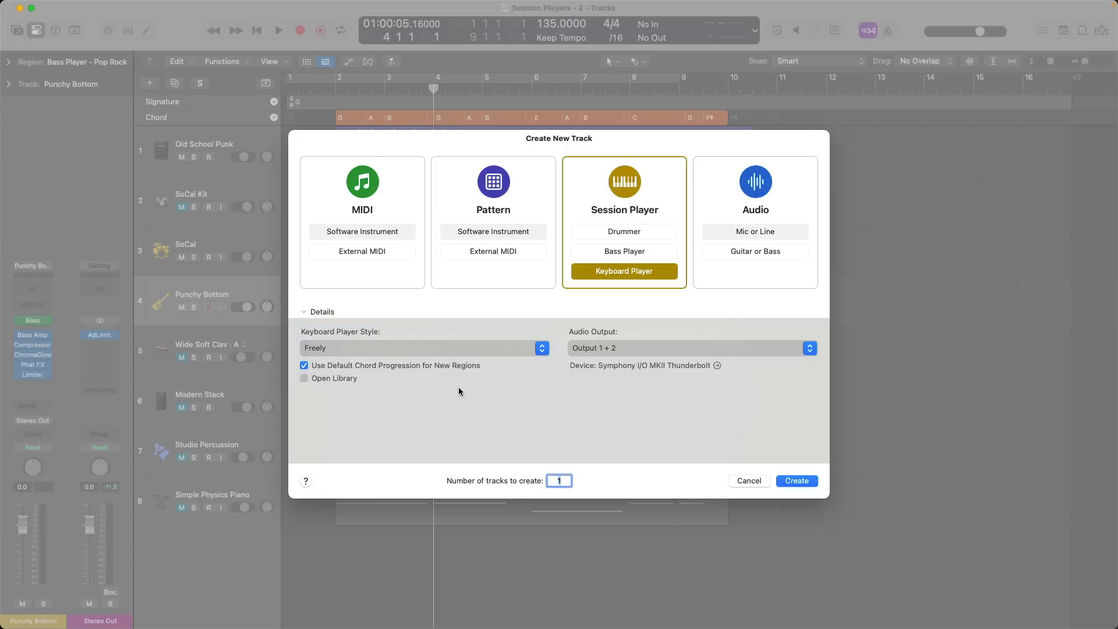
{"action": "left_click", "coordinate": [796, 480]}
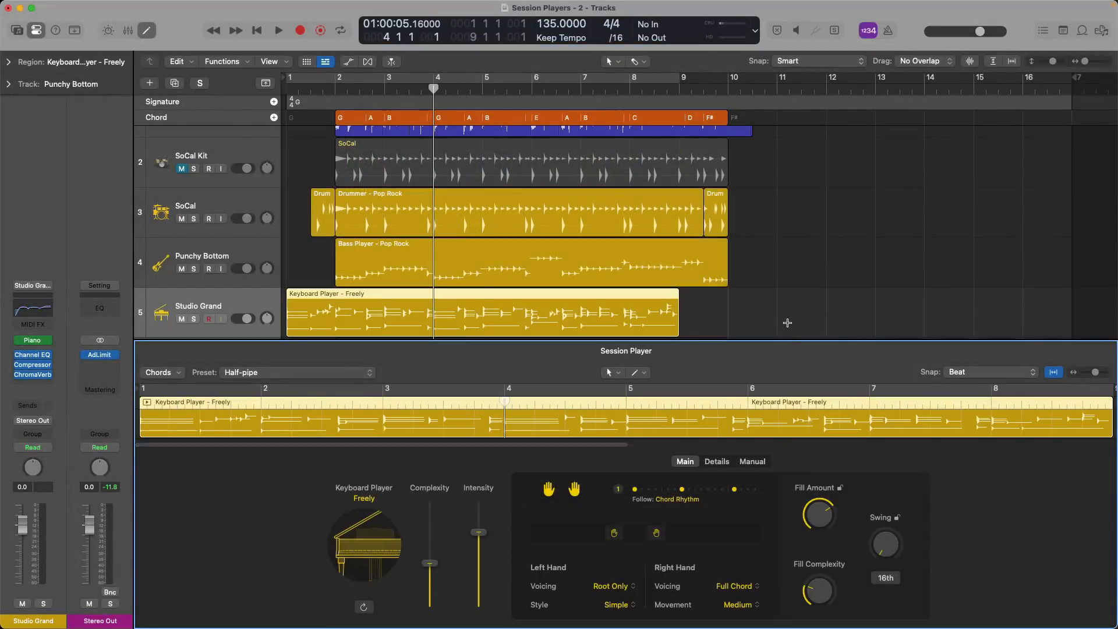
Move the Keyboard Player region to start at bar 2 and listen to it in the full mix.
{"action": "left_click_drag", "start_coordinate": [588, 292], "coordinate": [637, 293]}
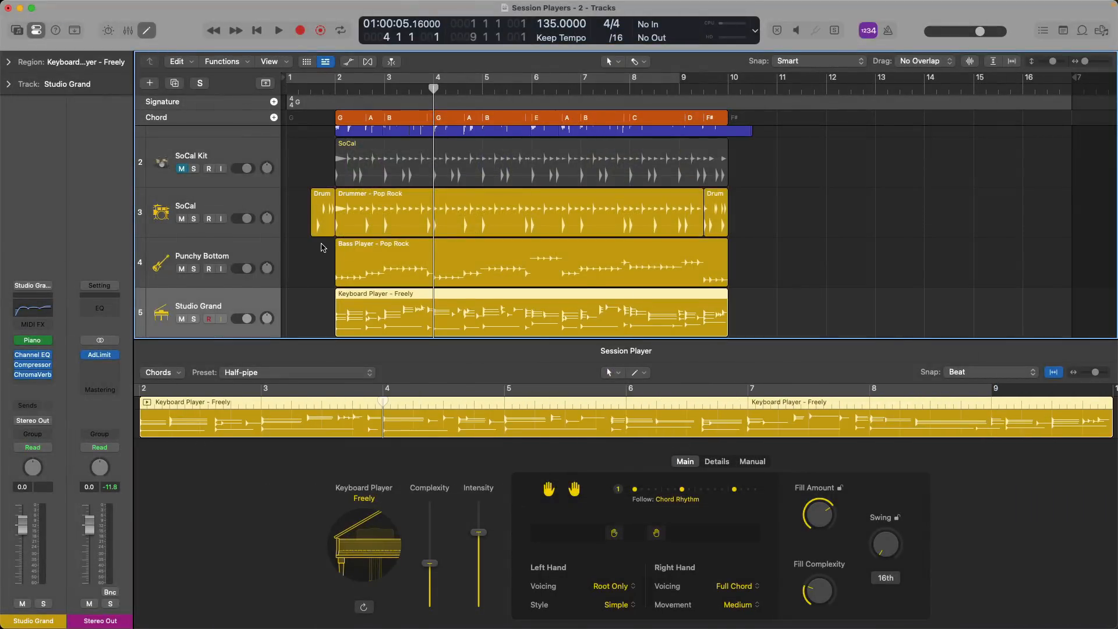
{"action": "key", "text": "space"}
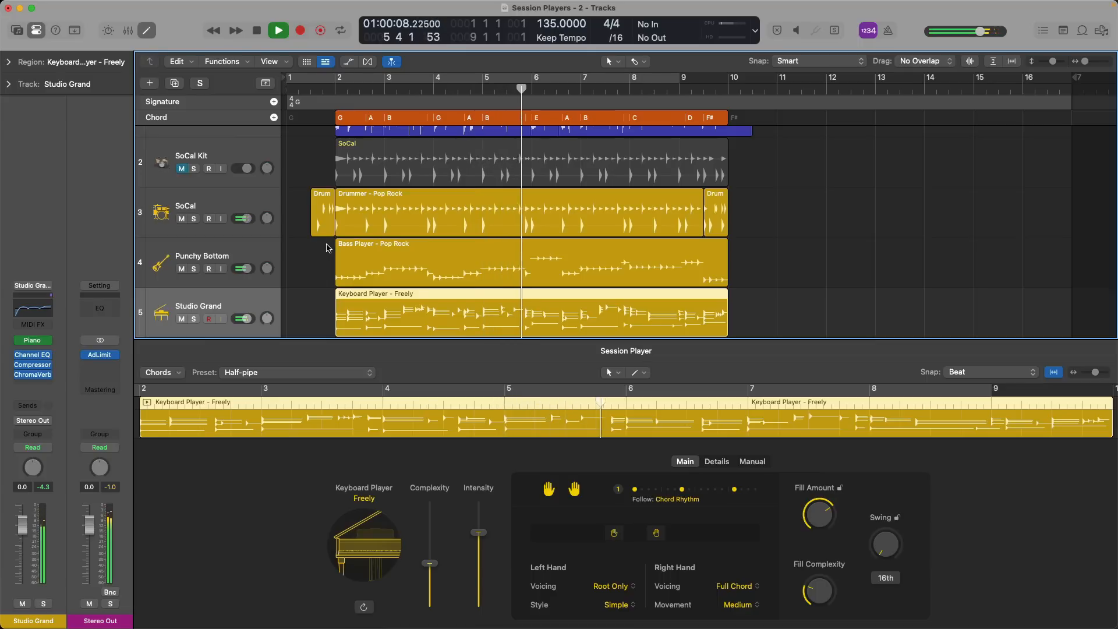
{"action": "key", "text": "space"}
Try the Broken Chords style on the keyboard region and listen to it from bar 2.
{"action": "left_click", "coordinate": [335, 89]}
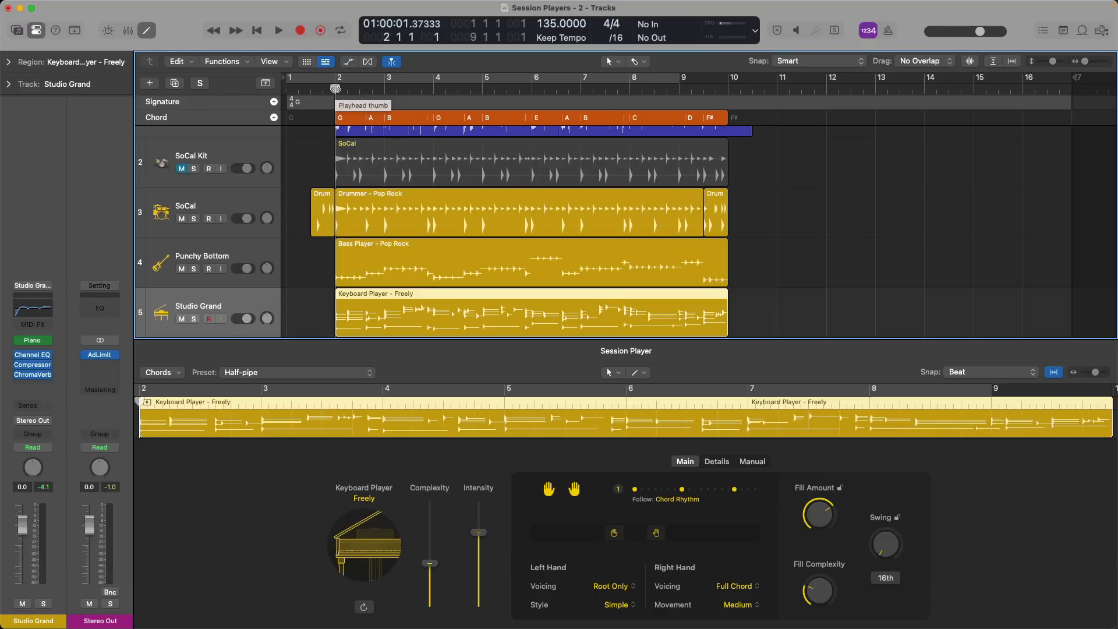
{"action": "key", "text": "super+Up"}
{"action": "key", "text": "super+Up"}
{"action": "key", "text": "super+Up"}
{"action": "key", "text": "super+Up"}
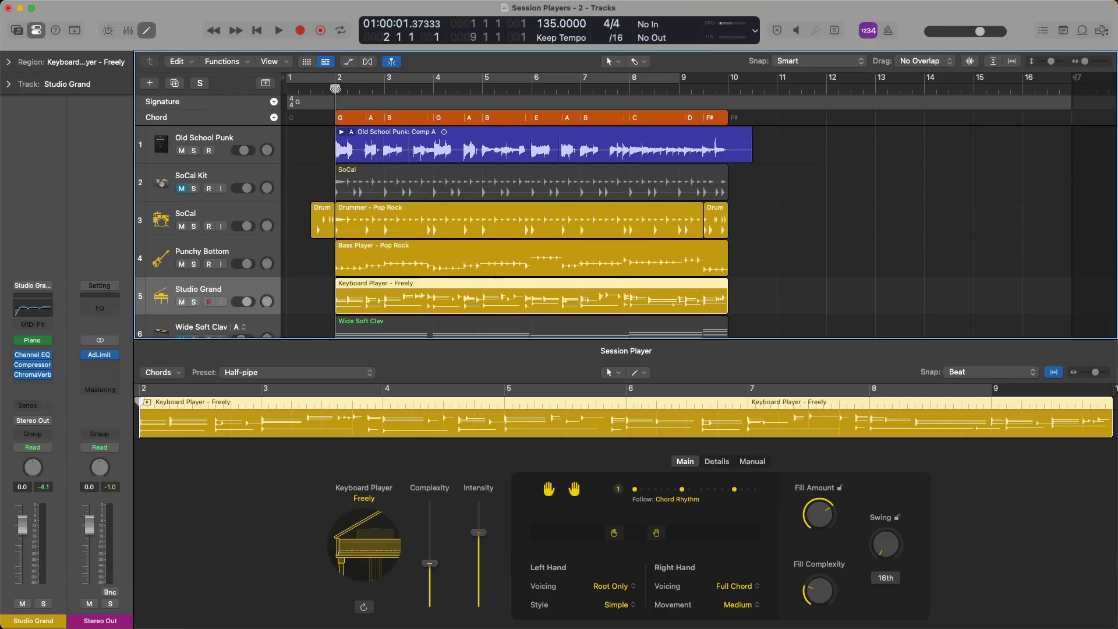
{"action": "left_click", "coordinate": [364, 515]}
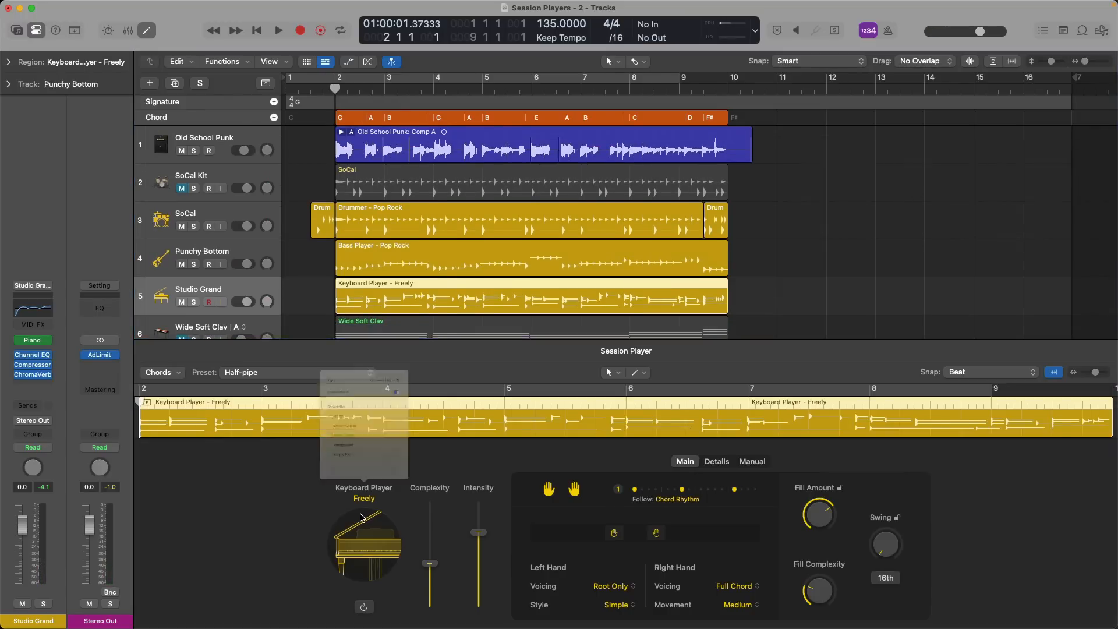
{"action": "left_click", "coordinate": [341, 357]}
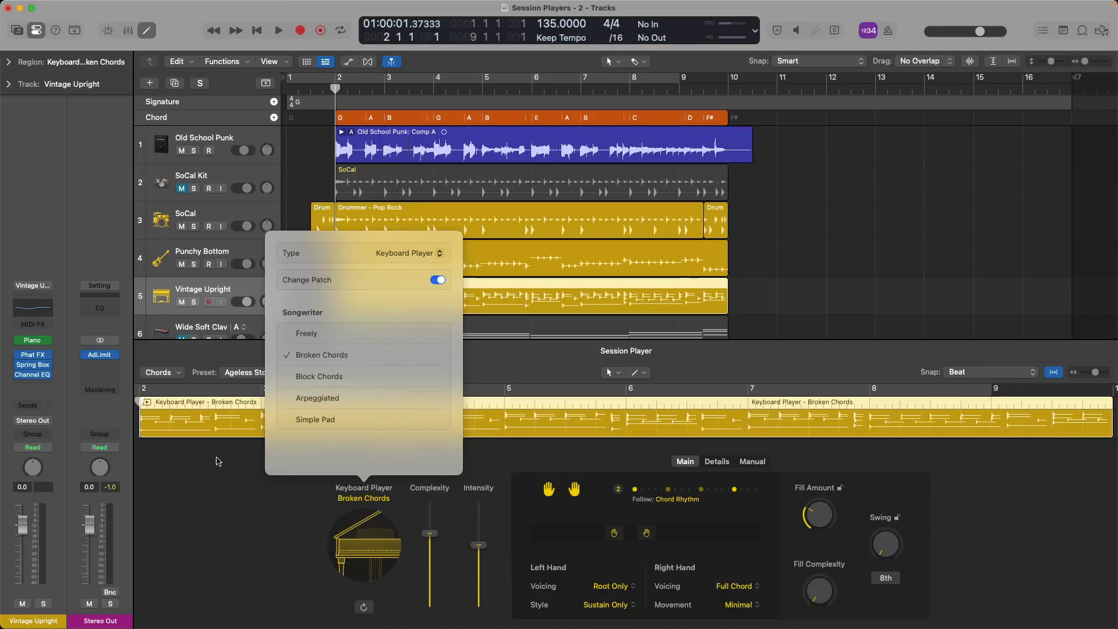
{"action": "key", "text": "space"}
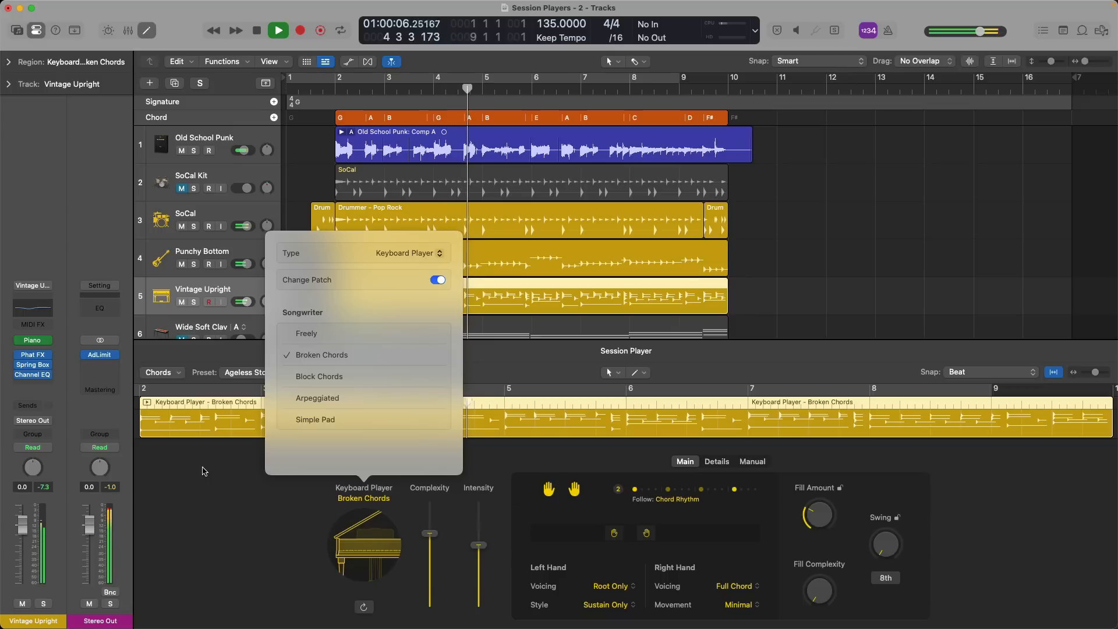
{"action": "key", "text": "space"}
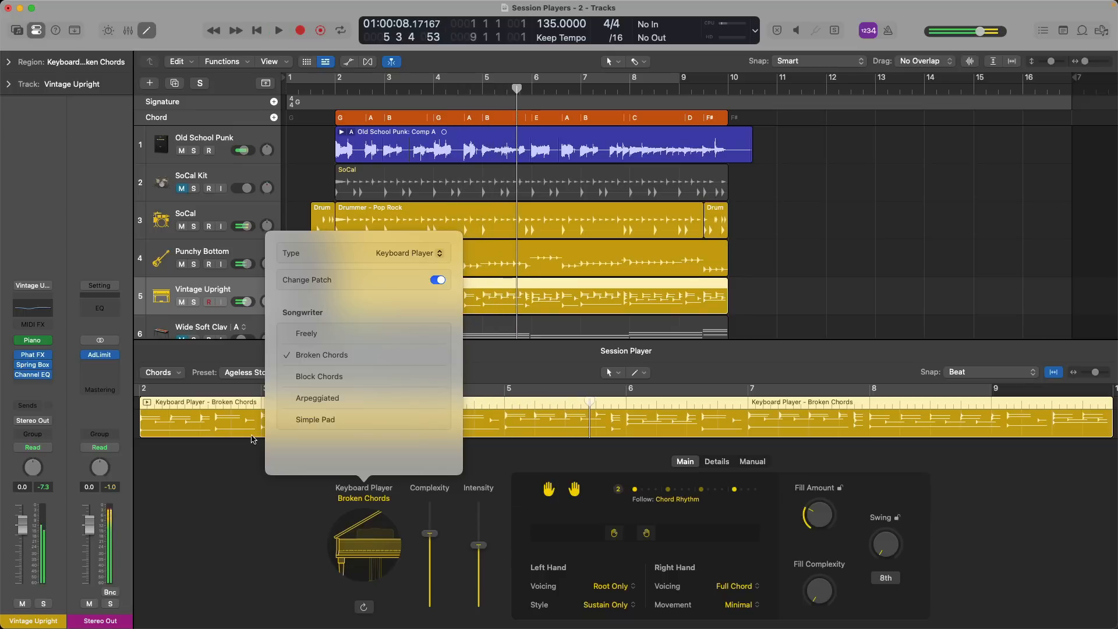
Try the Arpeggiated style on the keyboard region and listen to it with the mix.
{"action": "left_click", "coordinate": [299, 399]}
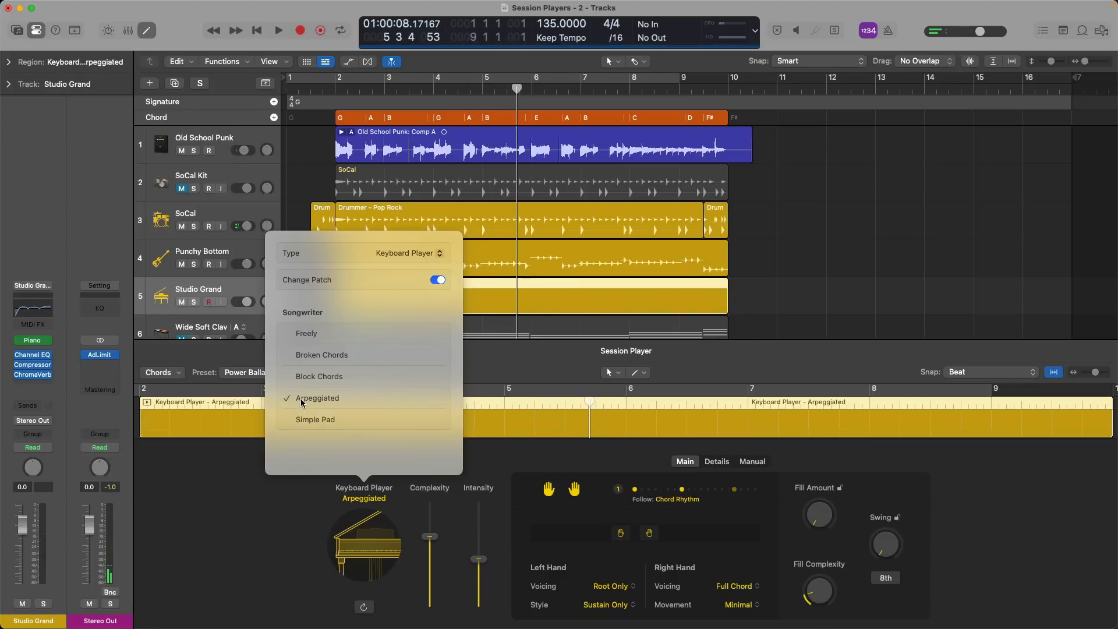
{"action": "key", "text": "space"}
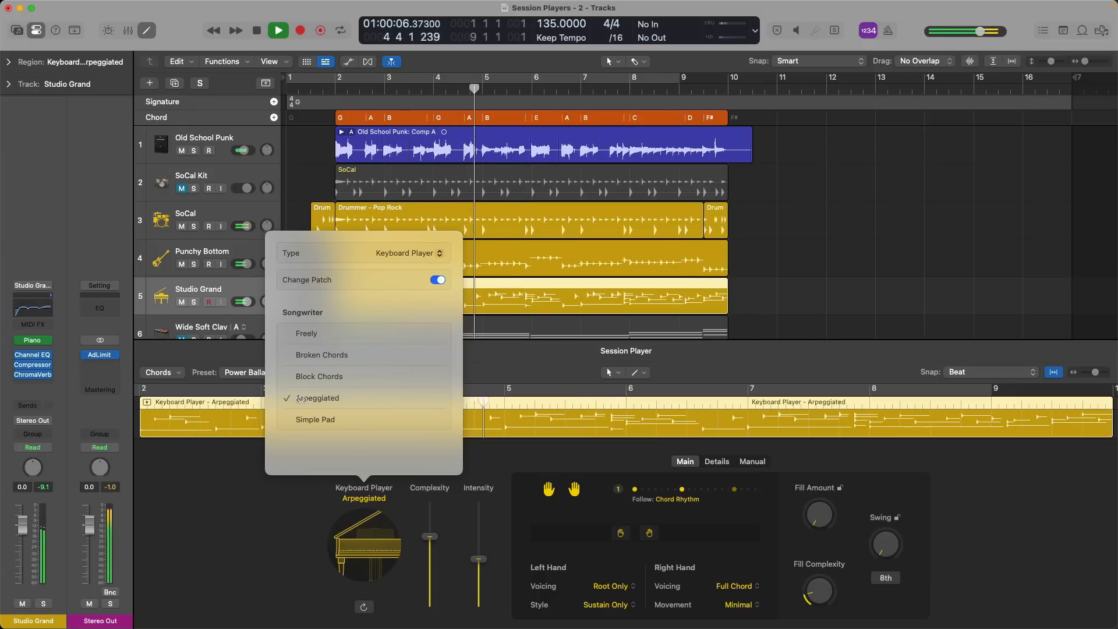
{"action": "key", "text": "space"}
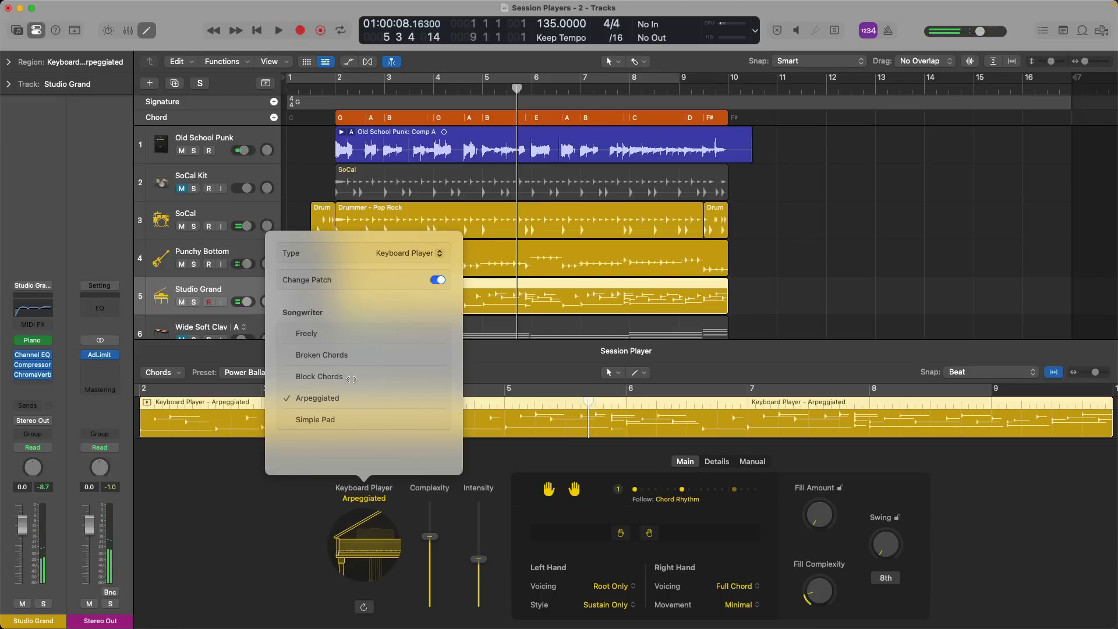
Switch the keyboard region to the Block Chords style and listen to it with the mix.
{"action": "left_click", "coordinate": [325, 376]}
{"action": "key", "text": "space"}
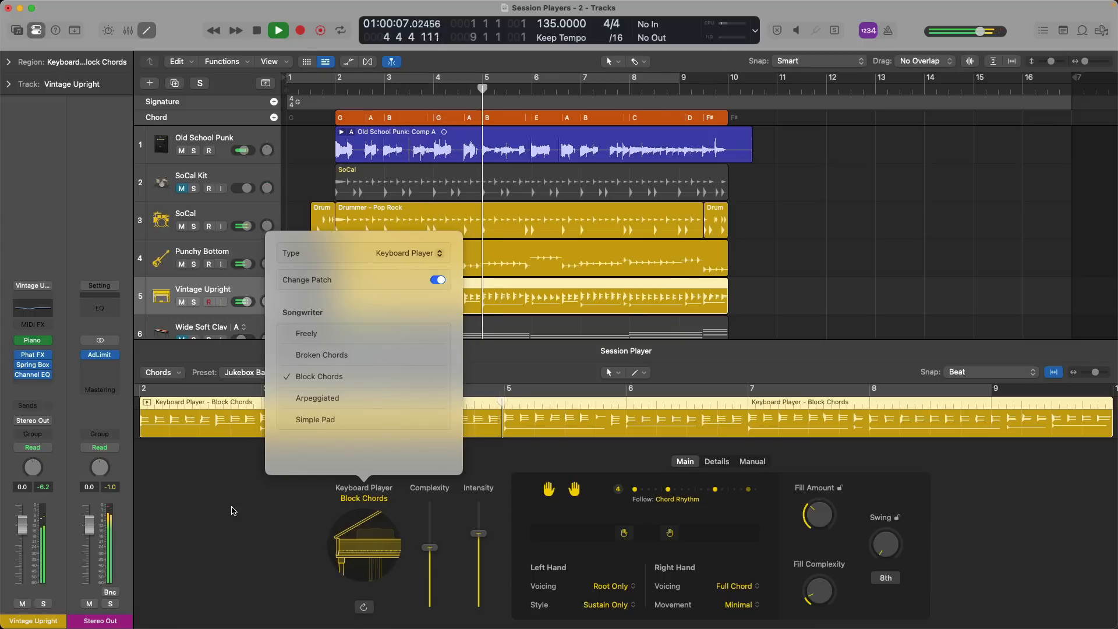
{"action": "key", "text": "space"}
{"action": "left_click", "coordinate": [229, 501]}
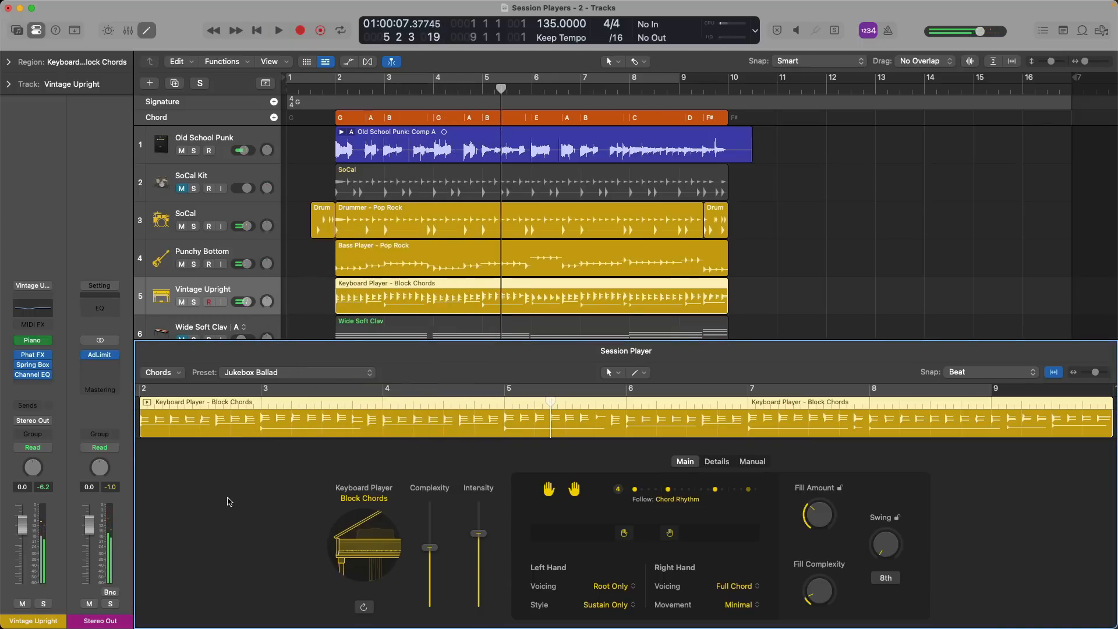
Turn off Steady 8ths in the keyboard region's pattern settings and listen to the part following the chord rhythm.
{"action": "left_click", "coordinate": [658, 499]}
{"action": "left_click", "coordinate": [766, 379]}
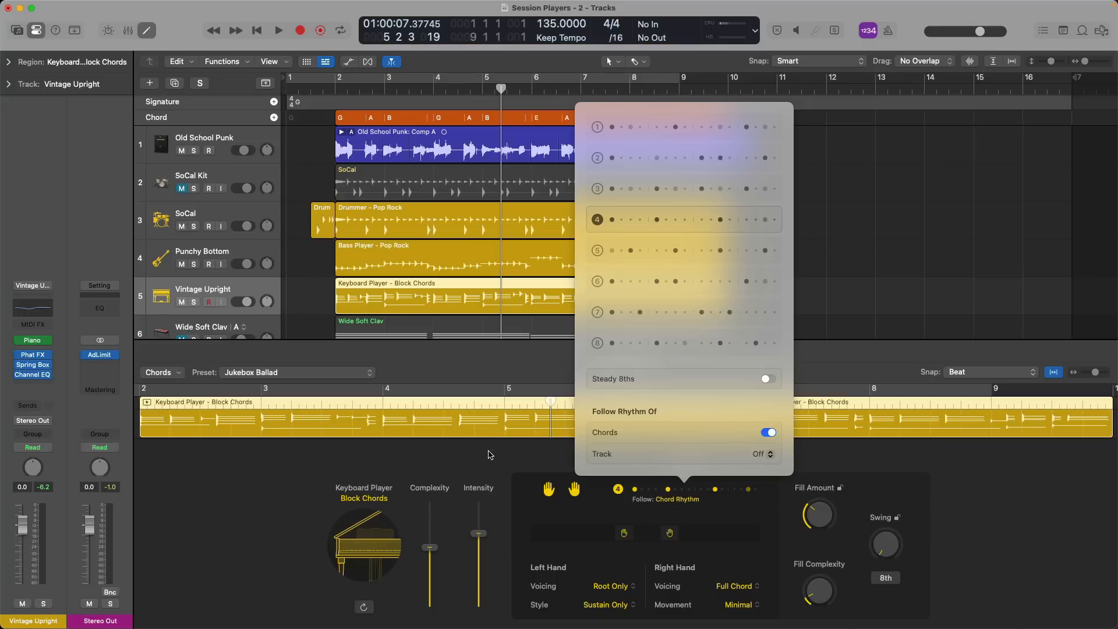
{"action": "left_click", "coordinate": [492, 453]}
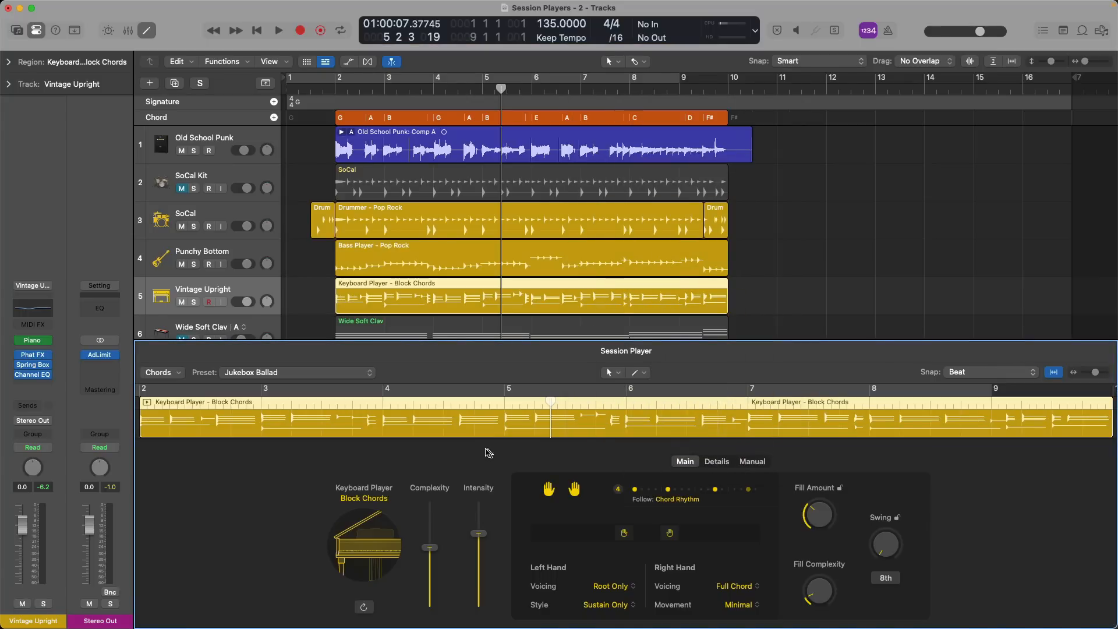
{"action": "key", "text": "space"}
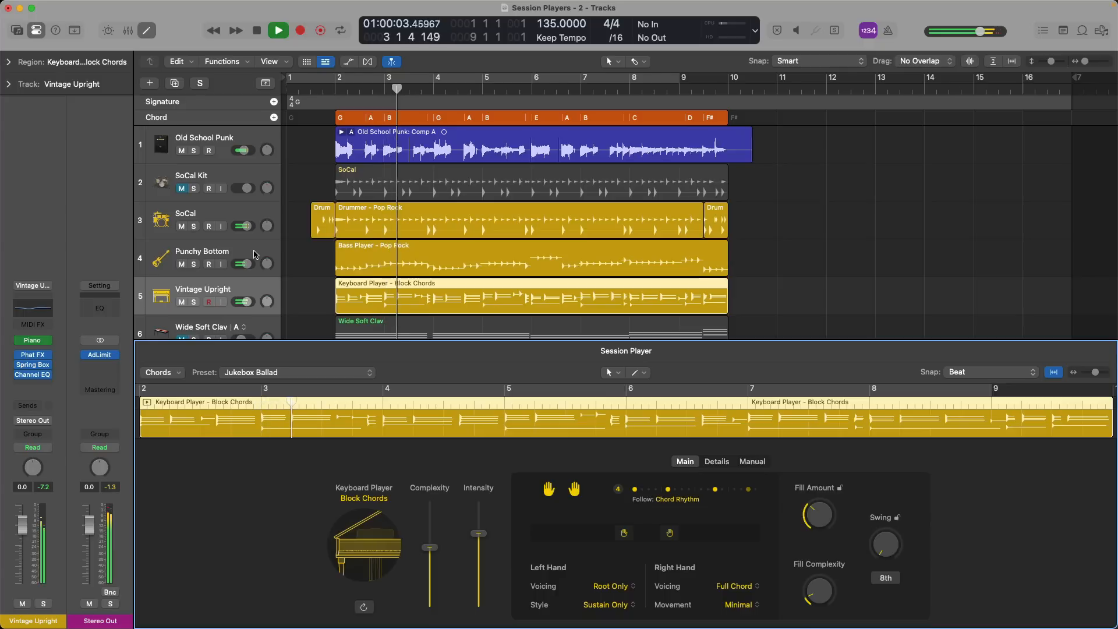
{"action": "key", "text": "space"}
Lower the keyboard region's Fill Amount and Complexity to their minimum and listen to the simplified part.
{"action": "left_click_drag", "start_coordinate": [810, 509], "coordinate": [814, 605]}
{"action": "left_click_drag", "start_coordinate": [428, 549], "coordinate": [429, 607]}
{"action": "key", "text": "space"}
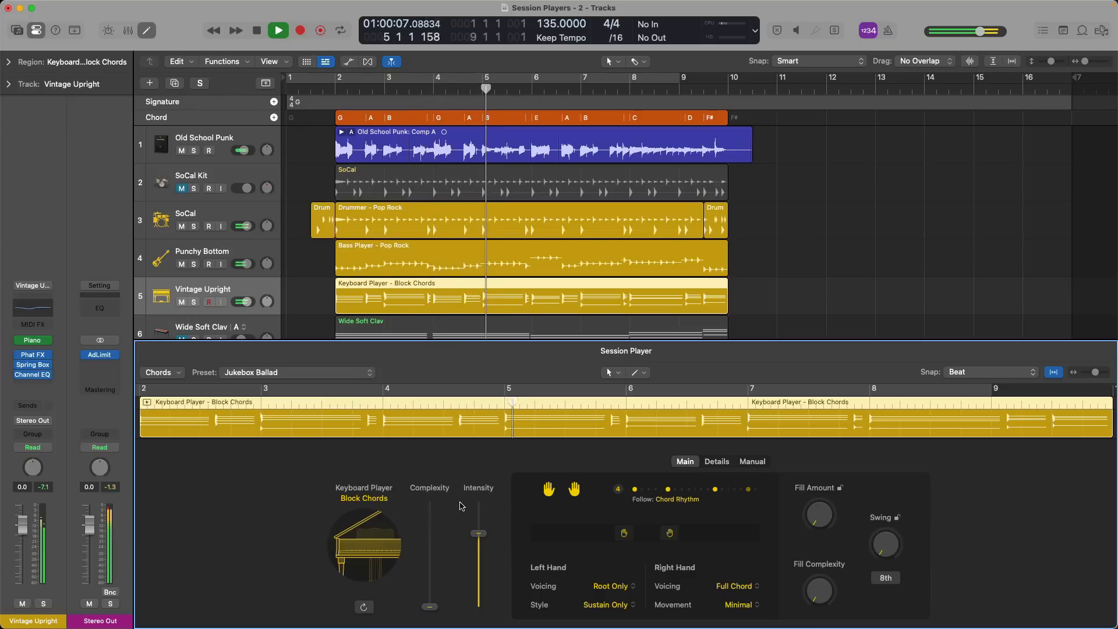
{"action": "key", "text": "space"}
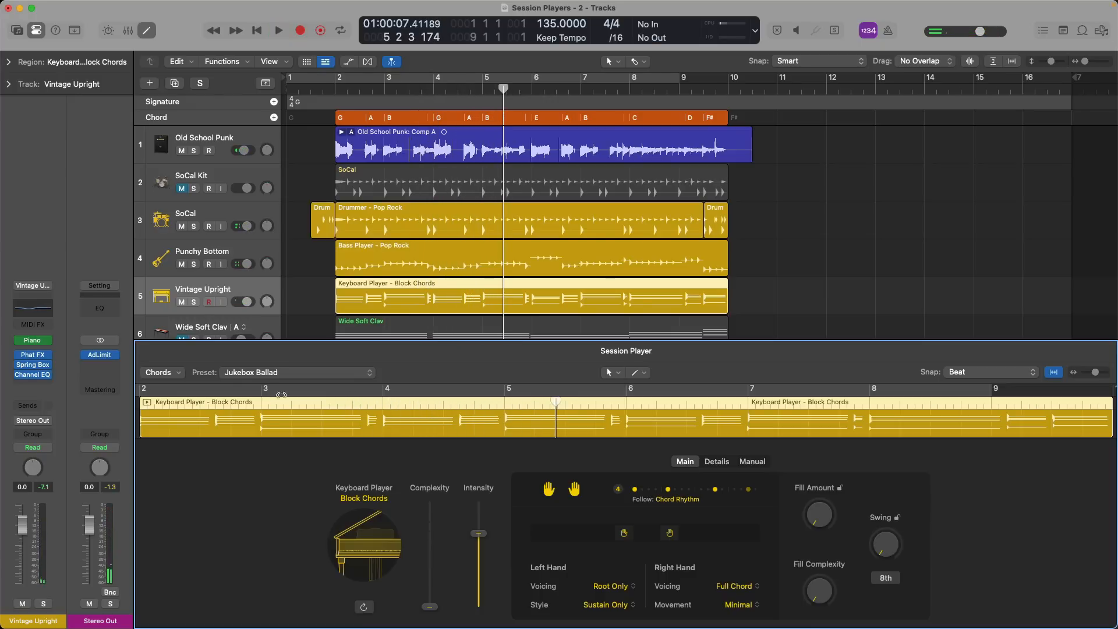
Paste the global track's chords into the Keyboard Player region and delete the A, B and A chords before bar 4.
{"action": "left_click", "coordinate": [178, 376]}
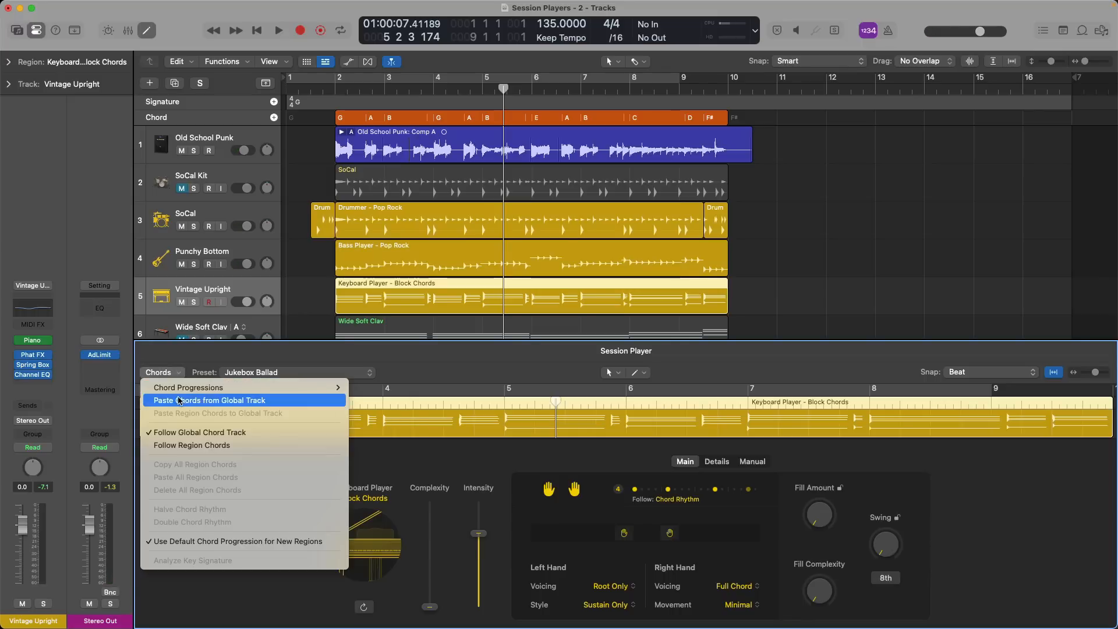
{"action": "left_click", "coordinate": [276, 402]}
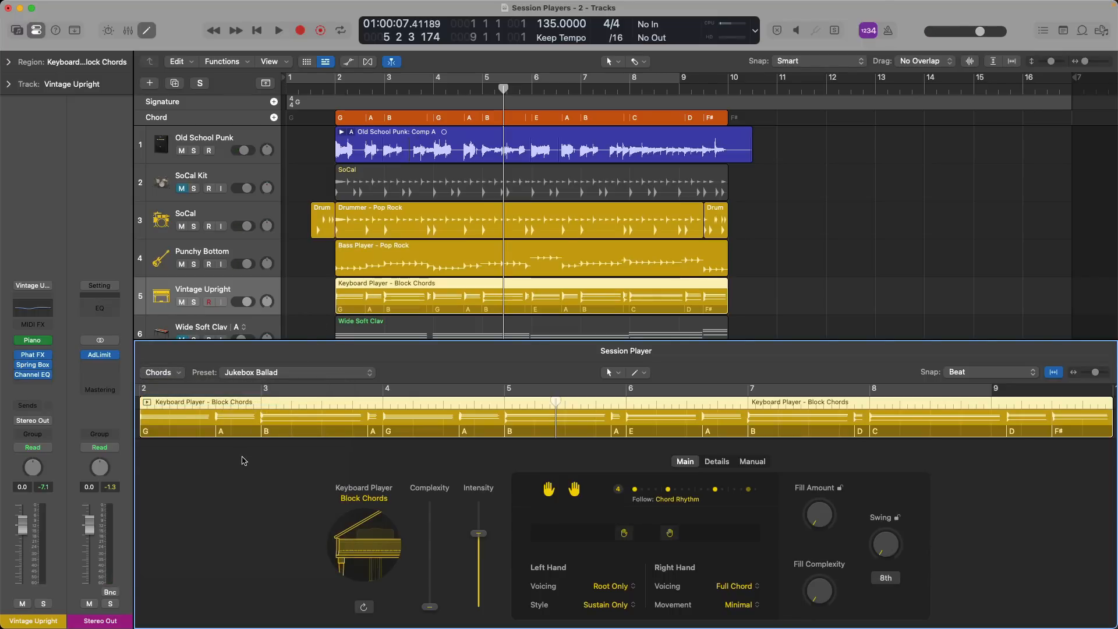
{"action": "left_click", "coordinate": [245, 434]}
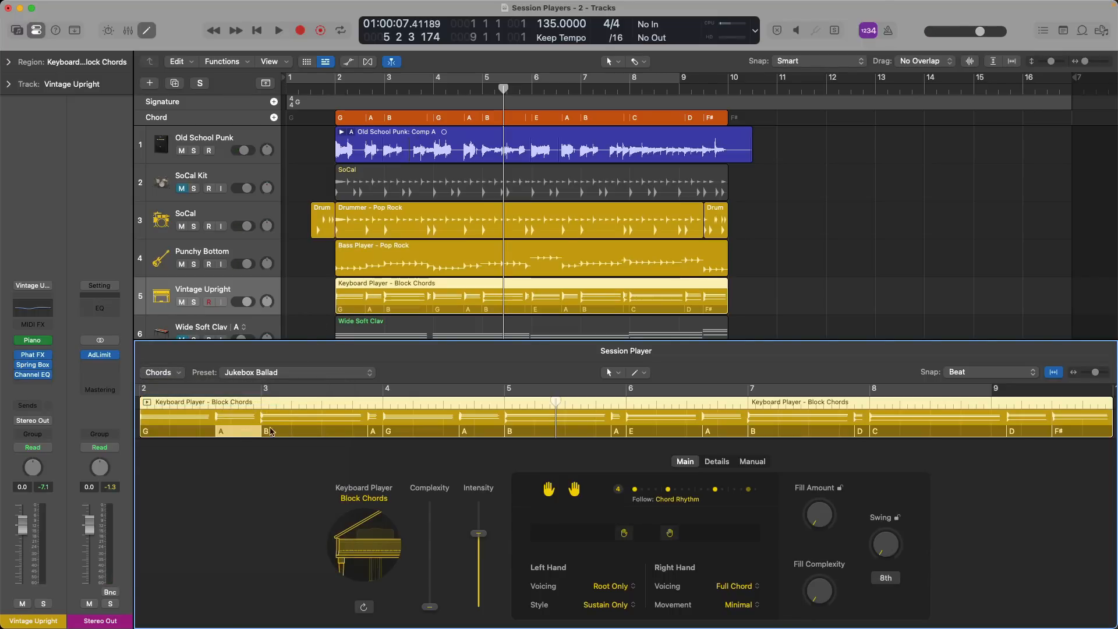
{"action": "left_click", "coordinate": [305, 436], "text": "shift"}
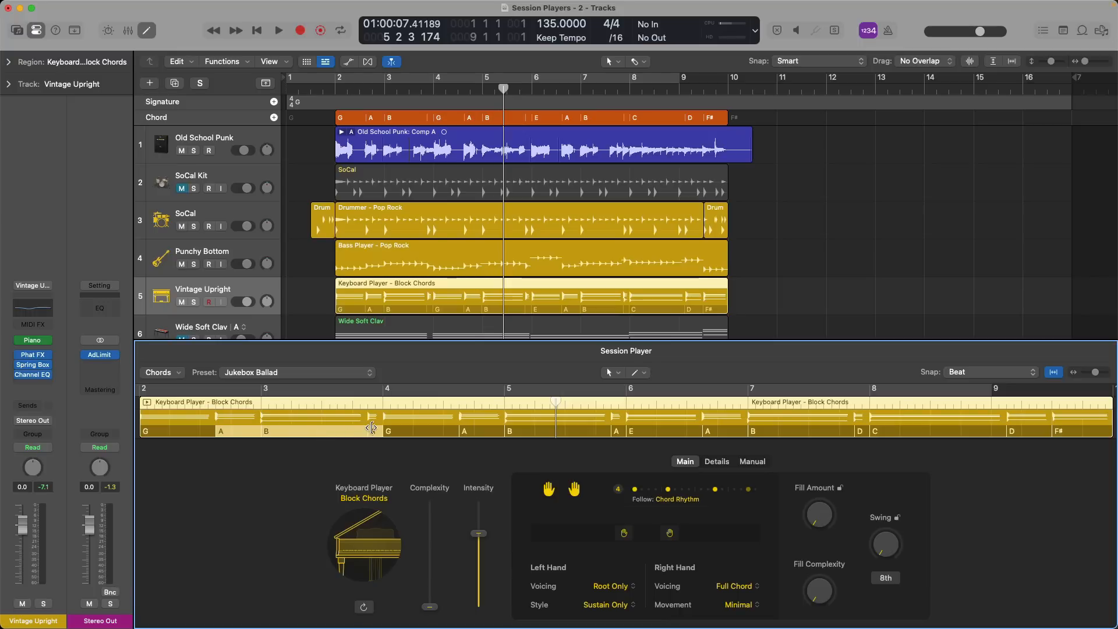
{"action": "key", "text": "Delete"}
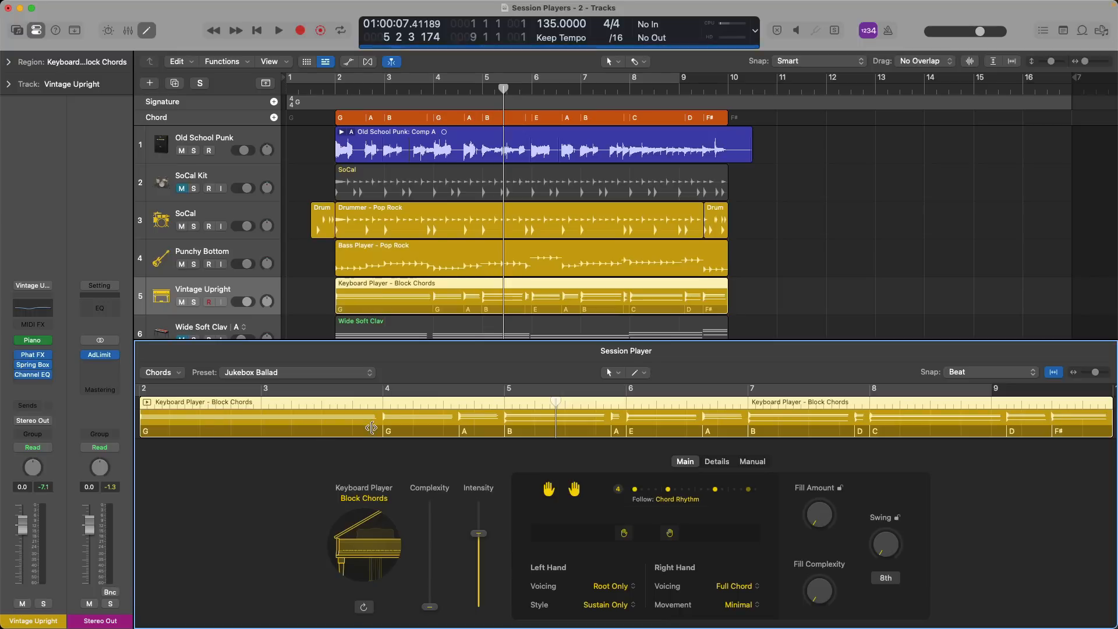
Delete the A and B passing chords between bars 4 and 8 plus the D in bar 9, and listen to the simplified progression.
{"action": "left_click", "coordinate": [477, 431]}
{"action": "left_click", "coordinate": [547, 433], "text": "shift"}
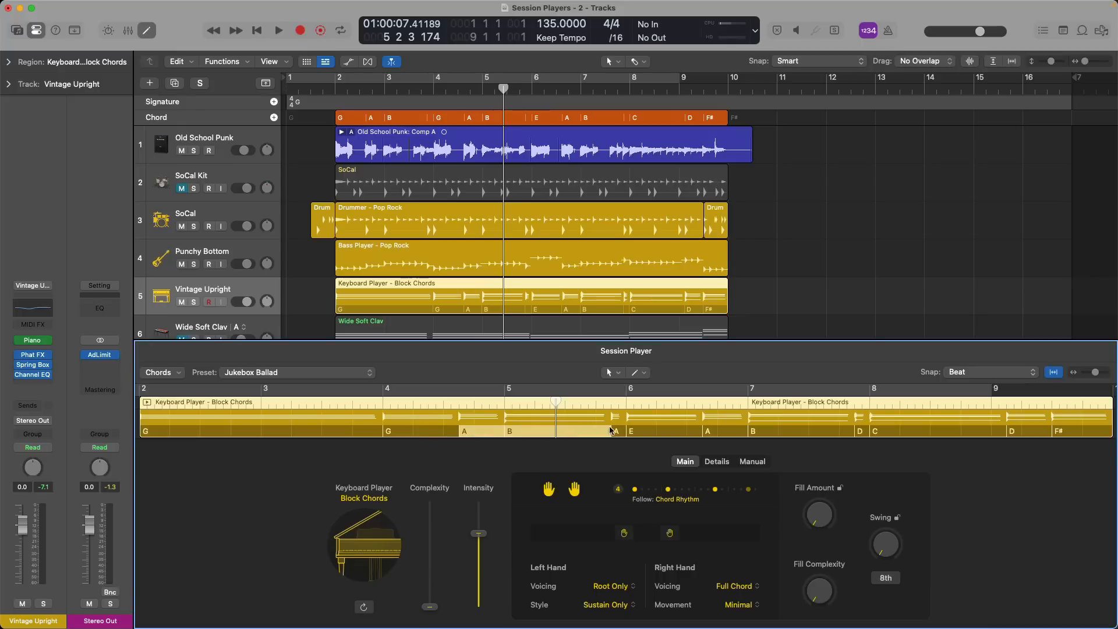
{"action": "left_click", "coordinate": [620, 434], "text": "shift"}
{"action": "key", "text": "Delete"}
{"action": "left_click", "coordinate": [725, 431]}
{"action": "left_click", "coordinate": [791, 431], "text": "shift"}
{"action": "left_click", "coordinate": [863, 433], "text": "shift"}
{"action": "key", "text": "Delete"}
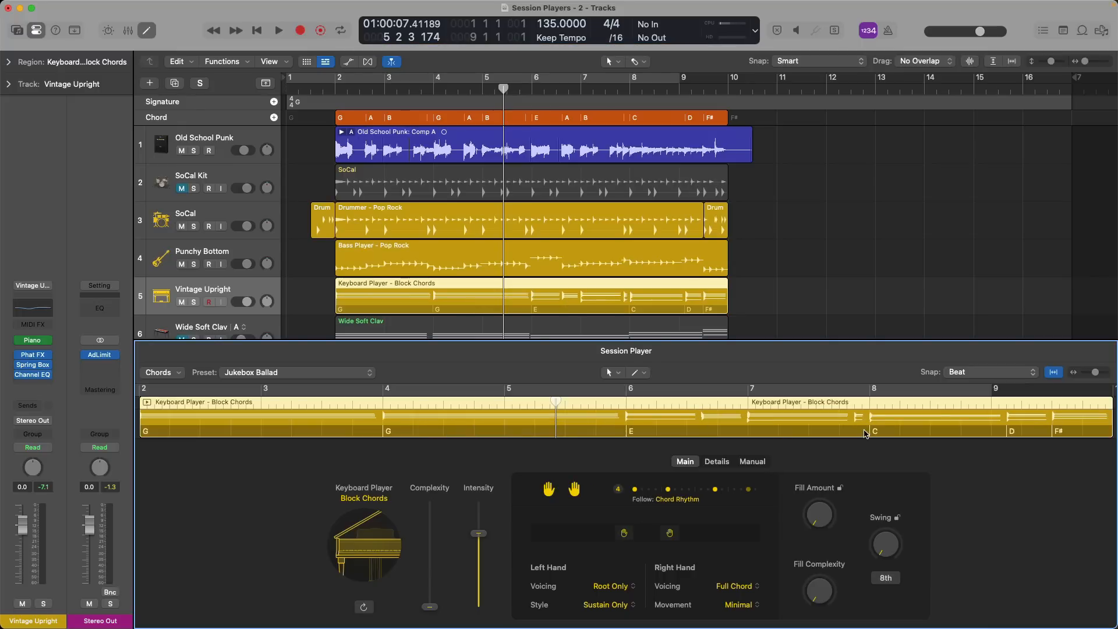
{"action": "left_click", "coordinate": [1018, 433]}
{"action": "key", "text": "Delete"}
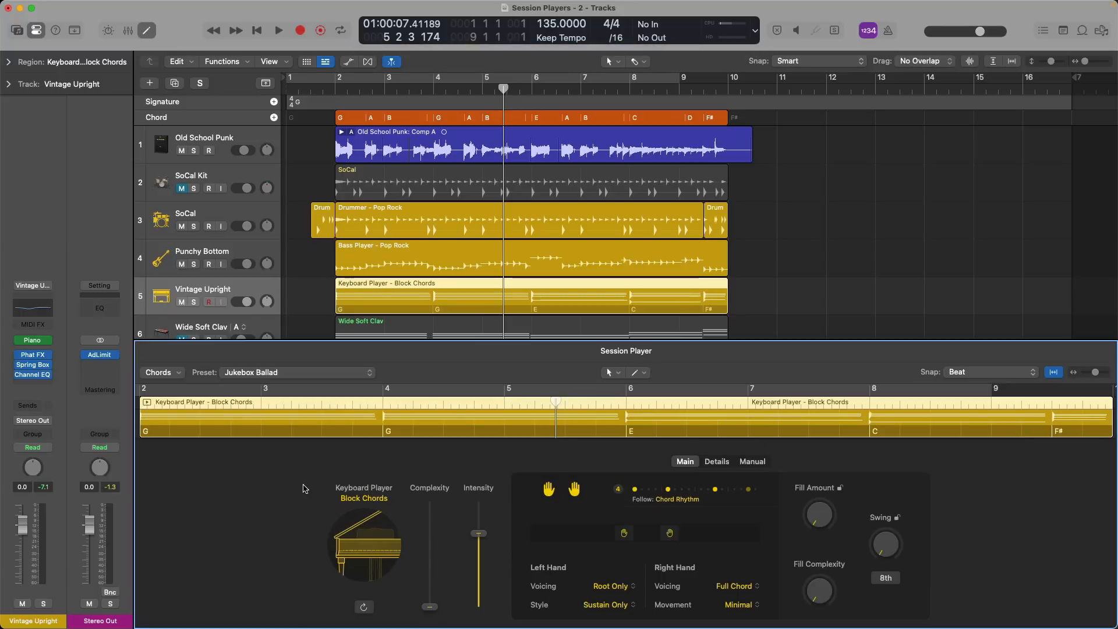
{"action": "key", "text": "space"}
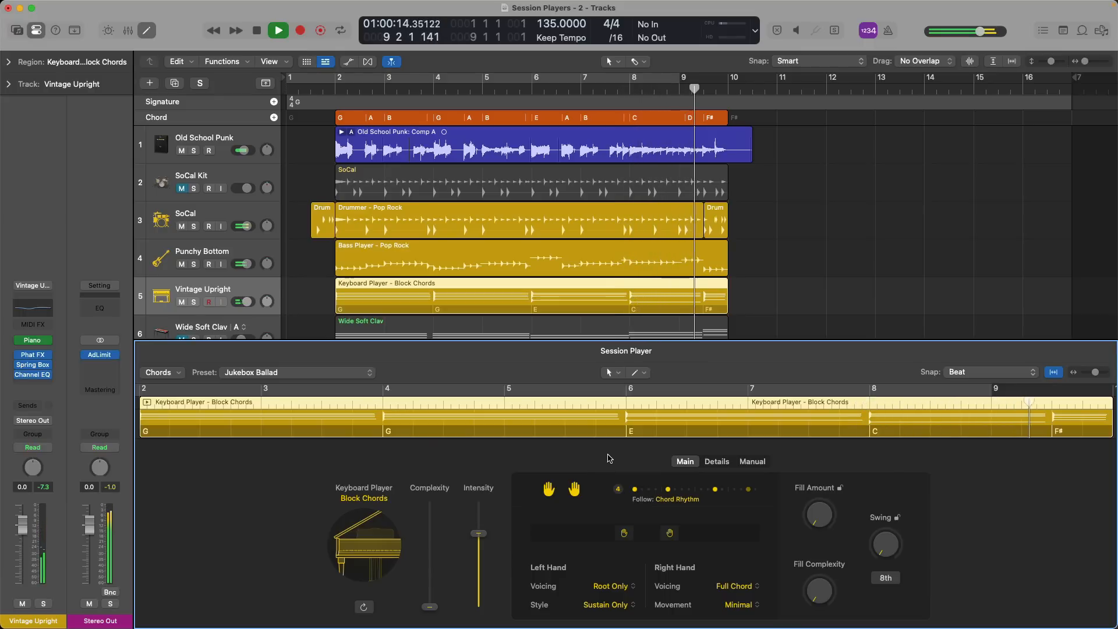
{"action": "key", "text": "space"}
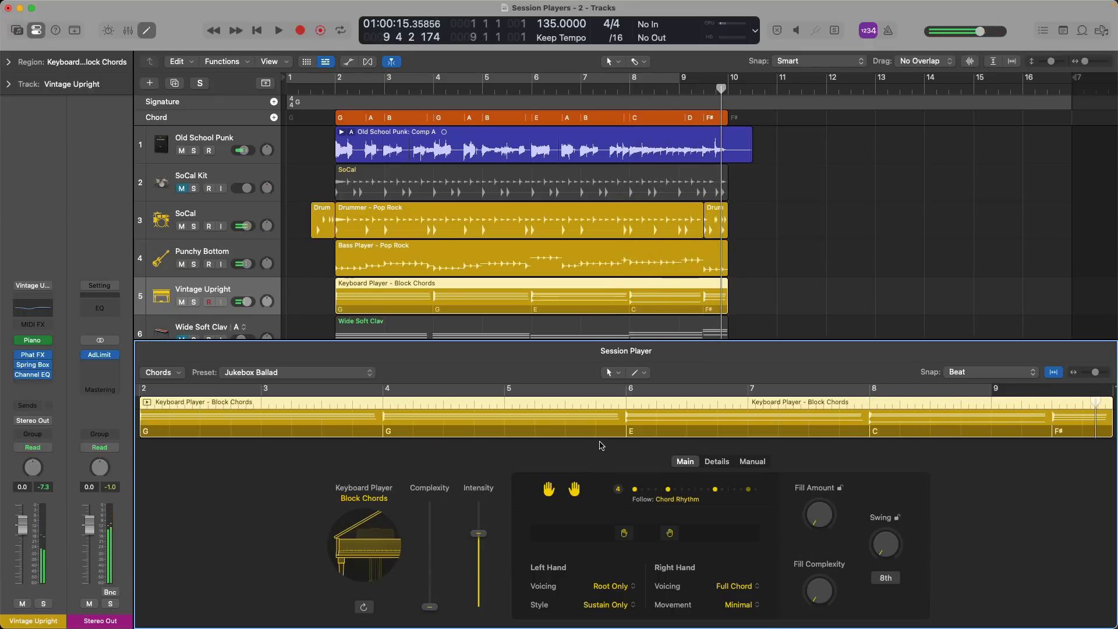
Change the keyboard region's E chord at bar 6 to E minor.
{"action": "double_click", "coordinate": [640, 433]}
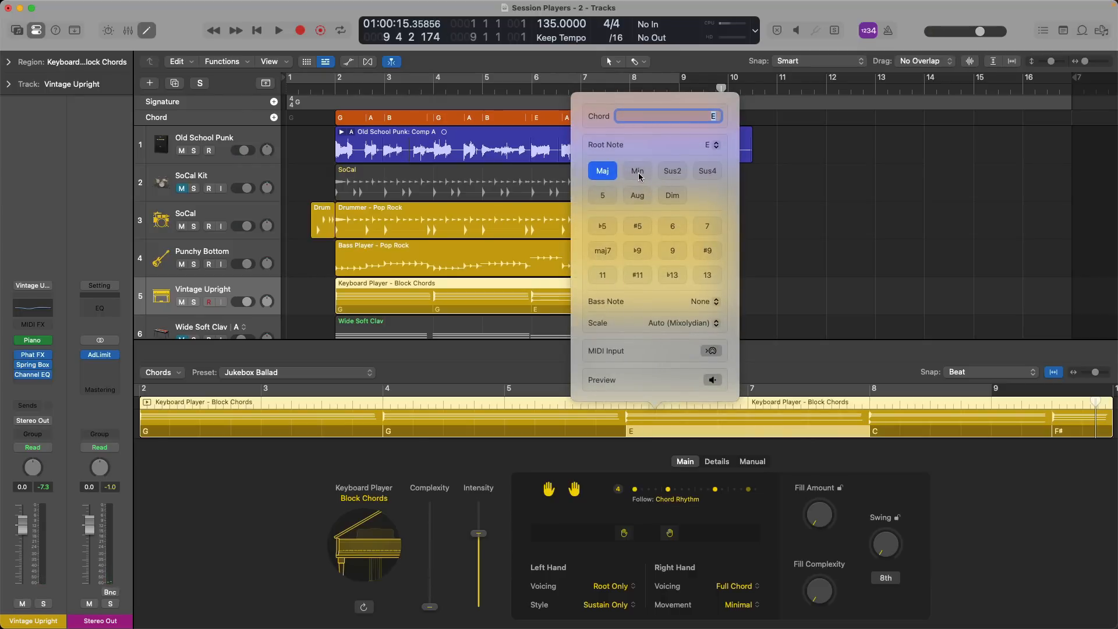
{"action": "left_click", "coordinate": [638, 172]}
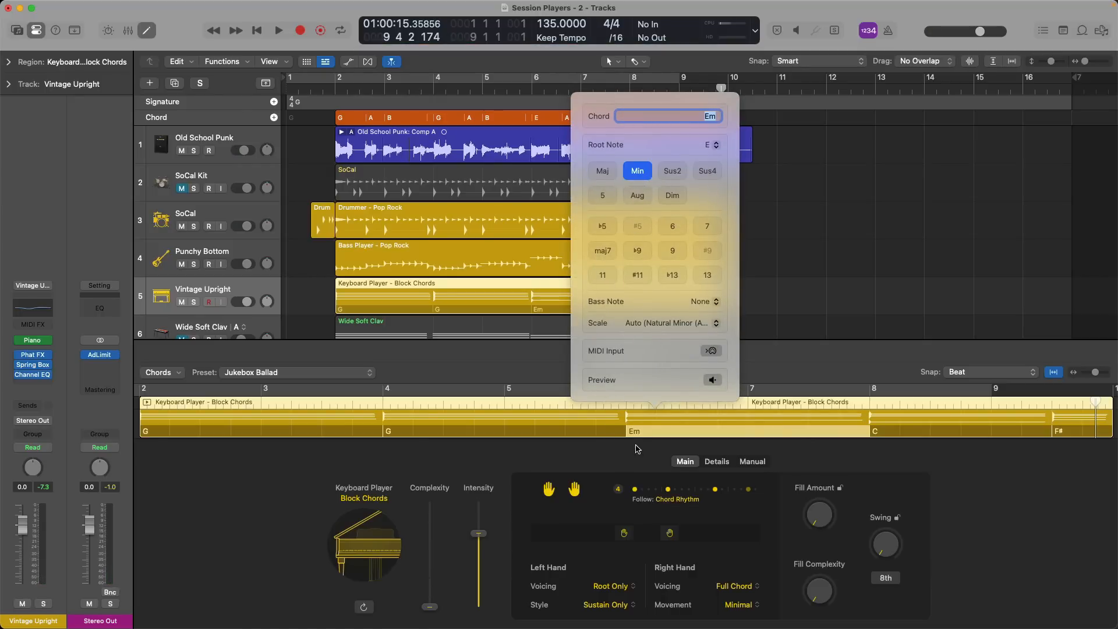
{"action": "left_click", "coordinate": [637, 449]}
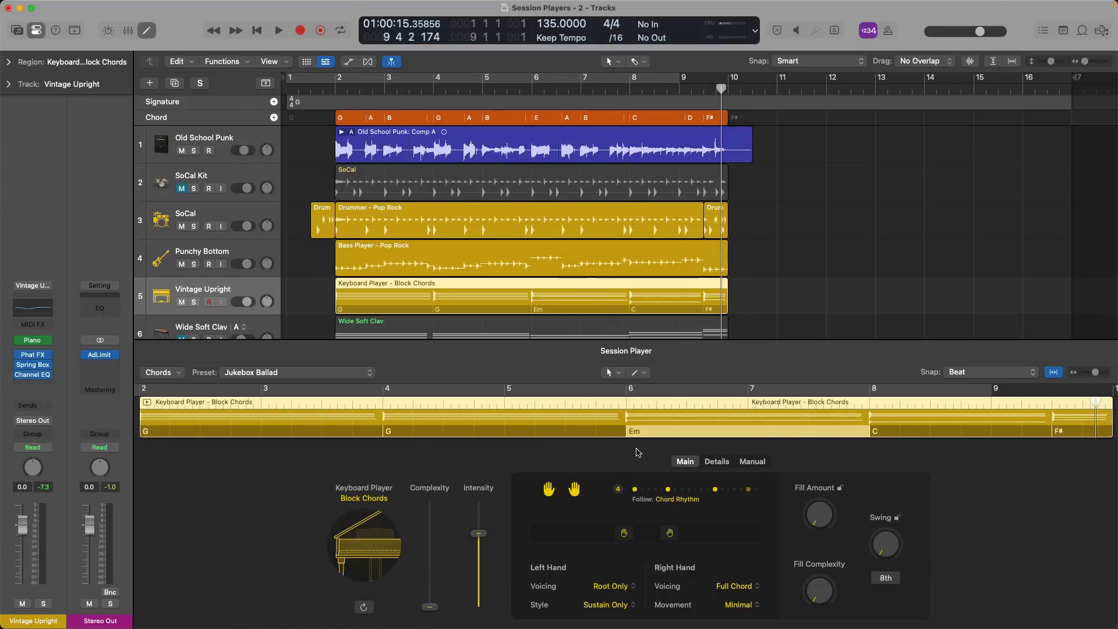
Change the keyboard region's final F# chord to Am6 and close the editor.
{"action": "left_click", "coordinate": [1054, 429]}
{"action": "double_click", "coordinate": [1054, 429]}
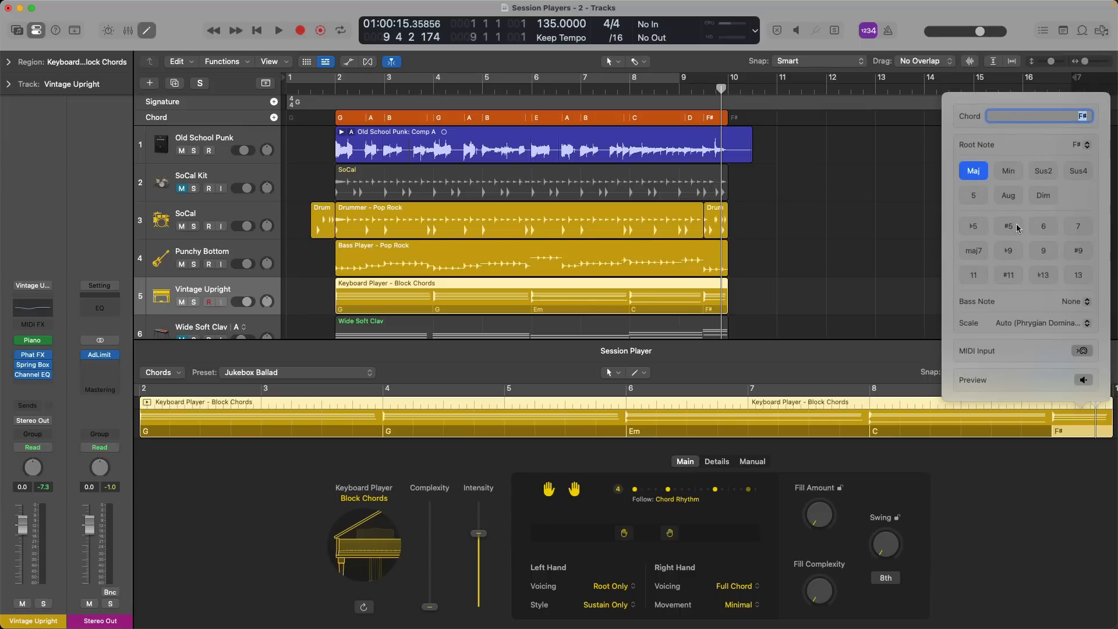
{"action": "left_click", "coordinate": [1083, 145]}
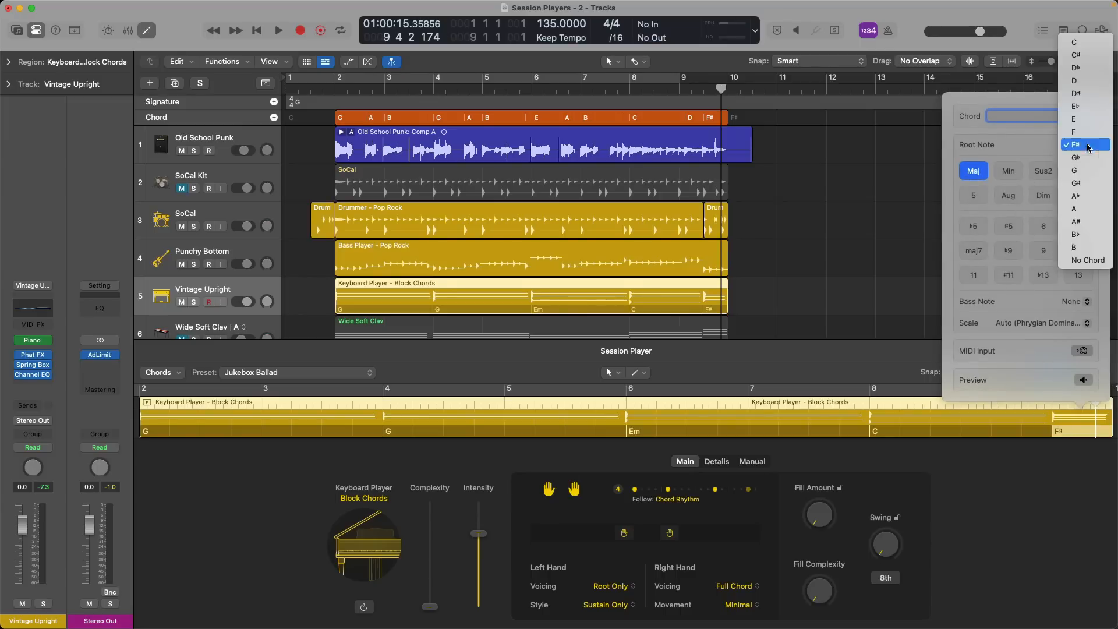
{"action": "left_click", "coordinate": [1086, 208]}
{"action": "left_click", "coordinate": [1007, 171]}
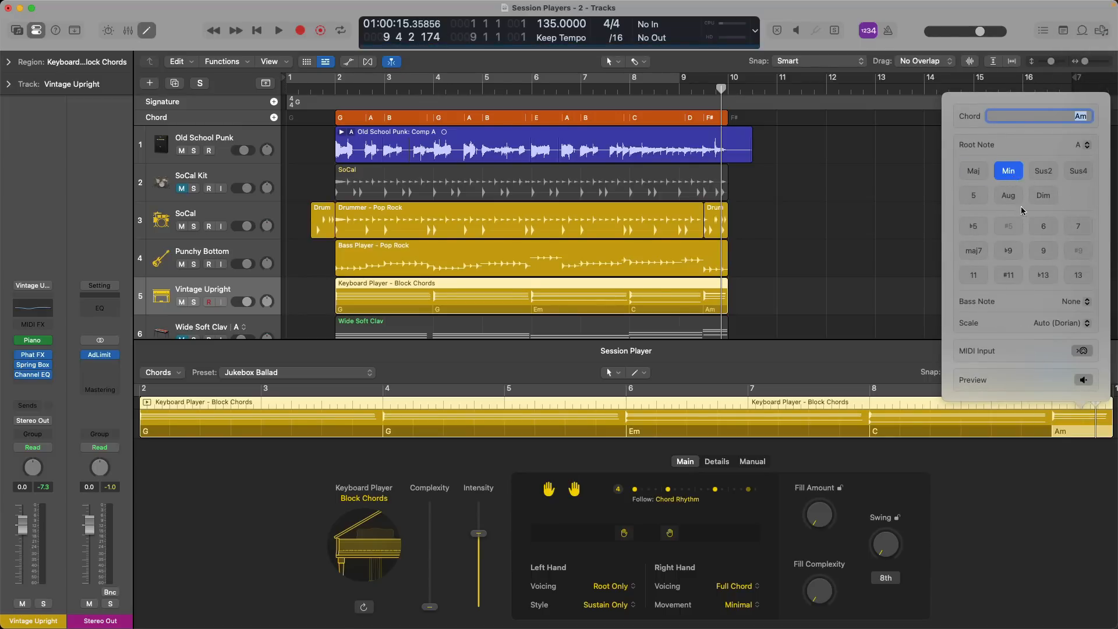
{"action": "left_click", "coordinate": [1042, 226]}
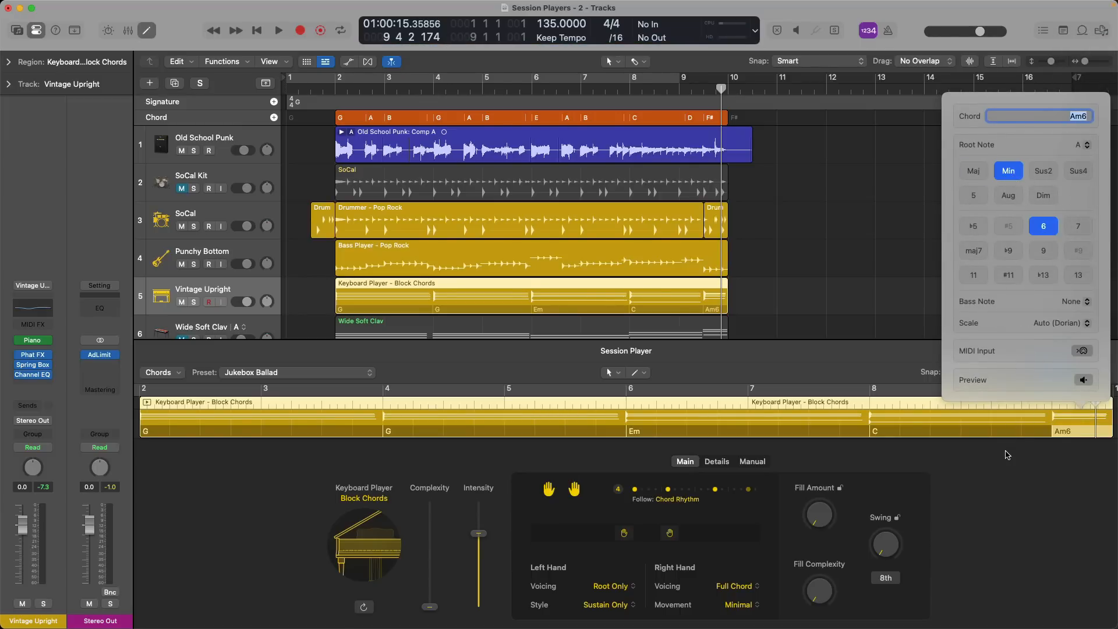
{"action": "left_click", "coordinate": [1007, 455]}
{"action": "key", "text": "e"}
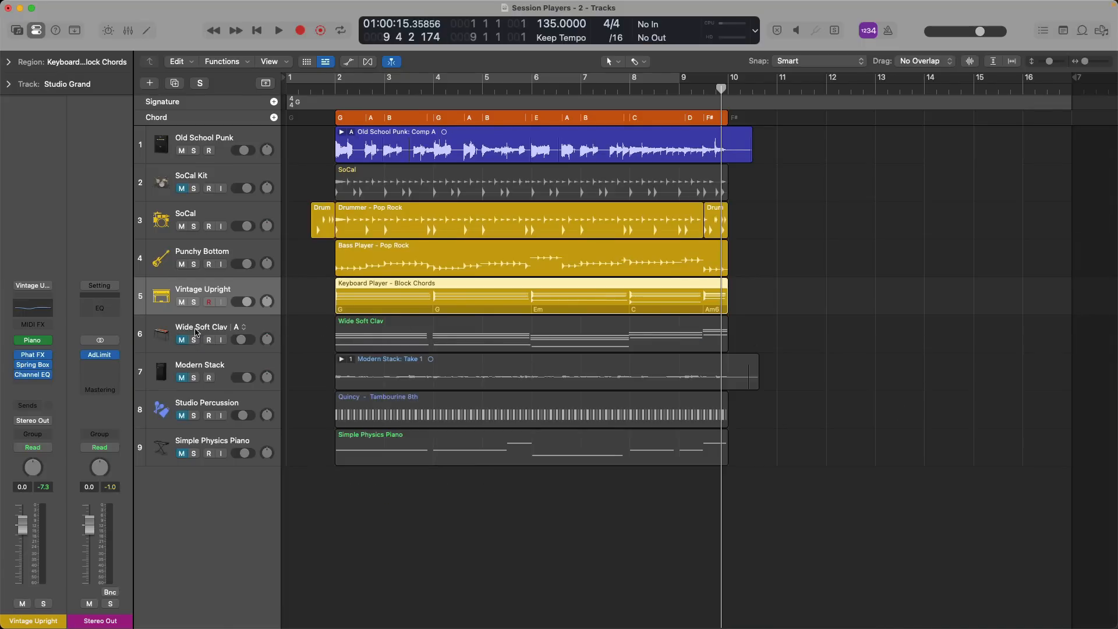
Unmute and solo the Wide Soft Clav part at bar 9 beat 3 and inspect the track's Internal MIDI In sources.
{"action": "left_click", "coordinate": [185, 334]}
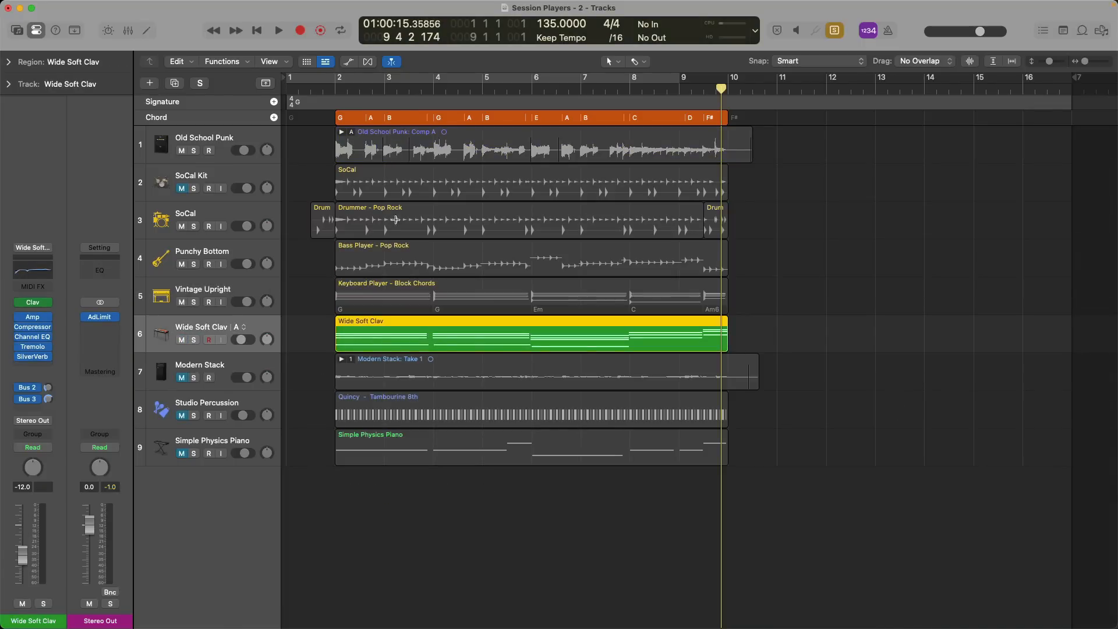
{"action": "left_click", "coordinate": [702, 89]}
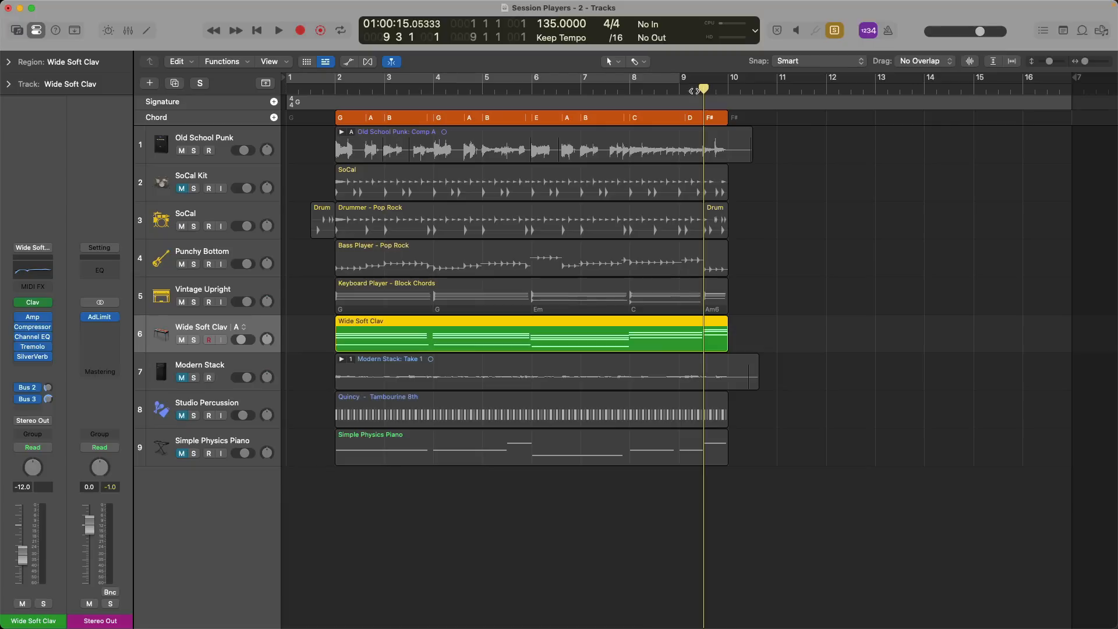
{"action": "left_click", "coordinate": [9, 84]}
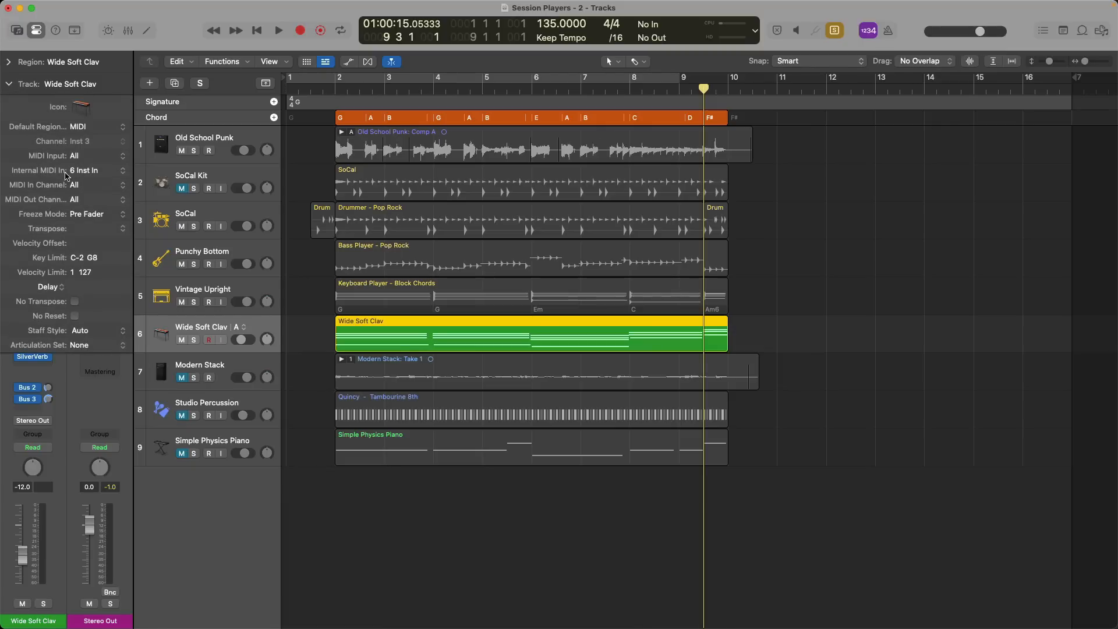
{"action": "left_click", "coordinate": [124, 177]}
{"action": "mouse_move", "coordinate": [134, 203]}
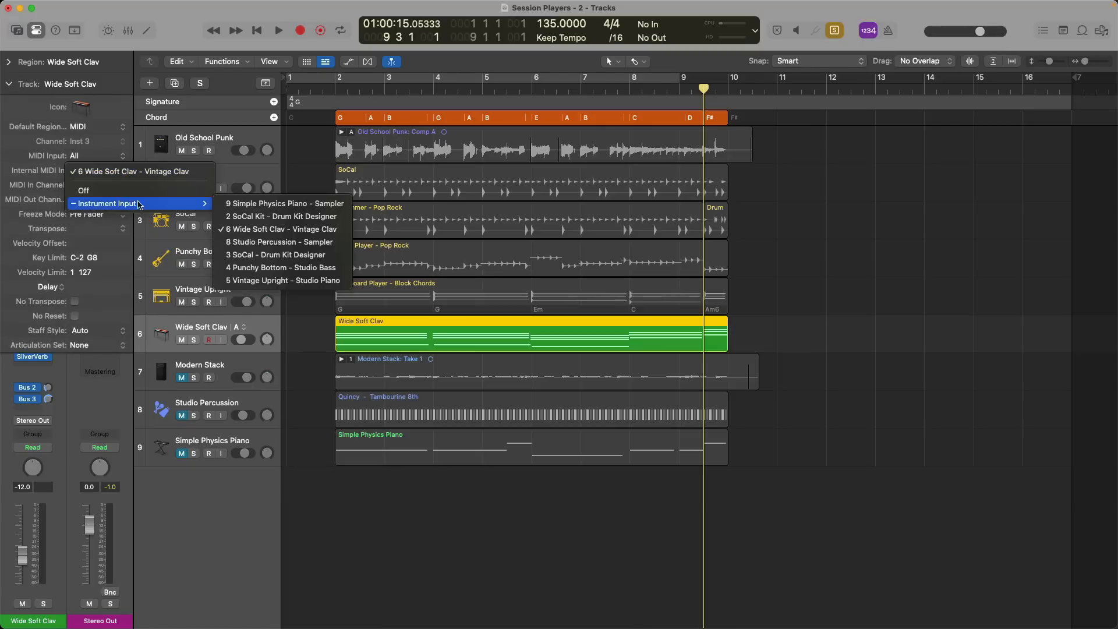
{"action": "left_click", "coordinate": [127, 52]}
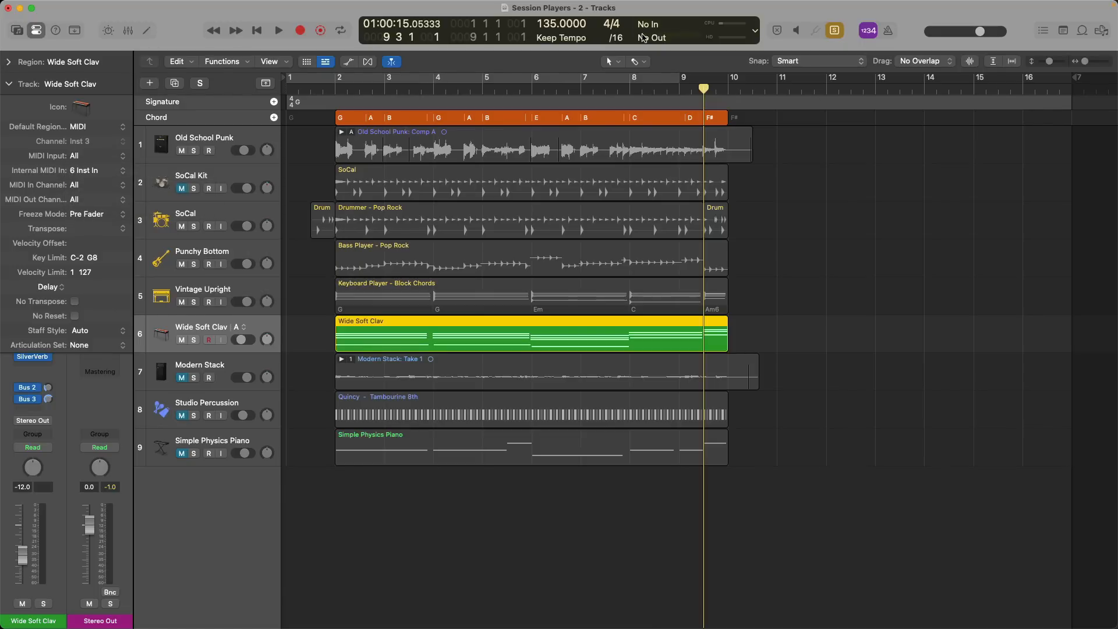
Play the Wide Soft Clav's last chord to read its name in the display, and mute the track again.
{"action": "key", "text": "space"}
{"action": "key", "text": "space"}
{"action": "key", "text": "space"}
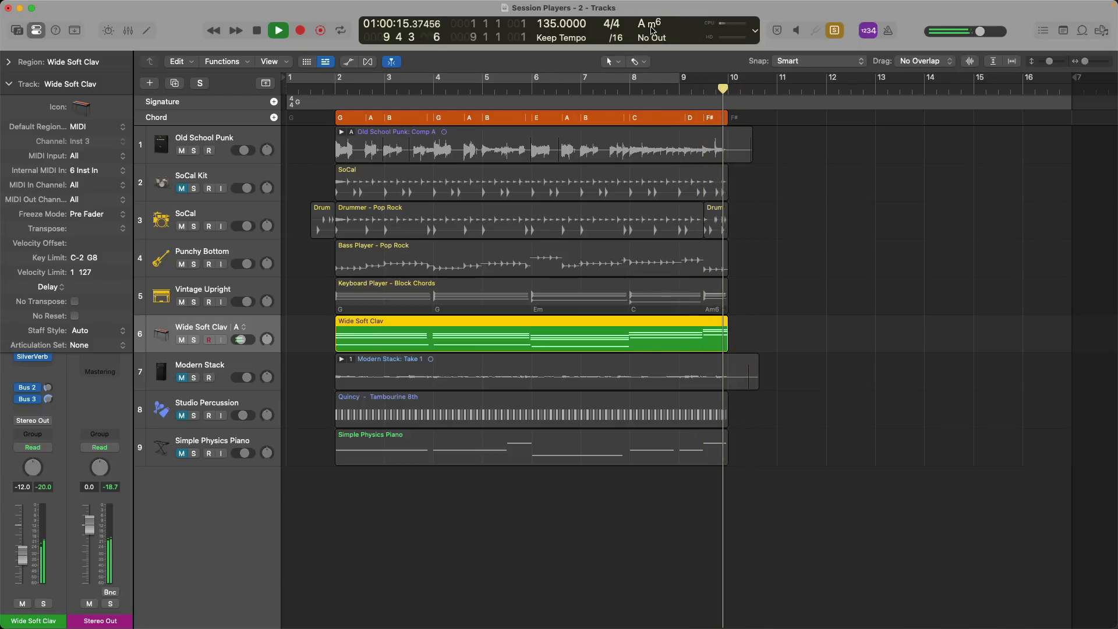
{"action": "key", "text": "space"}
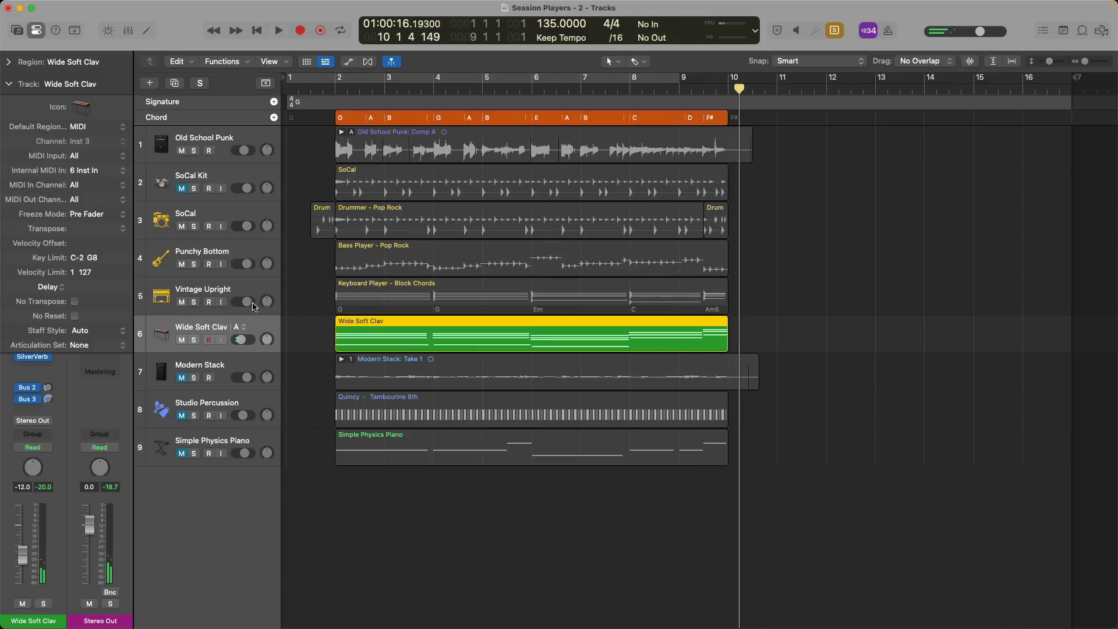
{"action": "left_click", "coordinate": [181, 340]}
Shift the Vintage Upright region's left-hand and right-hand positions lower and listen to the mix from bar 2.
{"action": "left_click", "coordinate": [194, 289]}
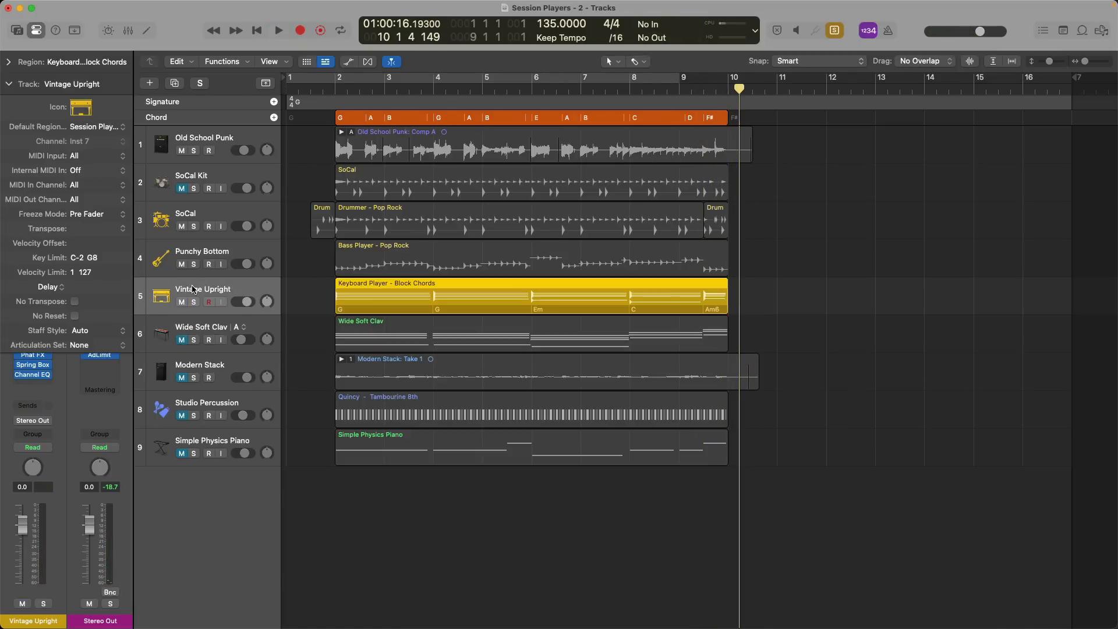
{"action": "double_click", "coordinate": [693, 302]}
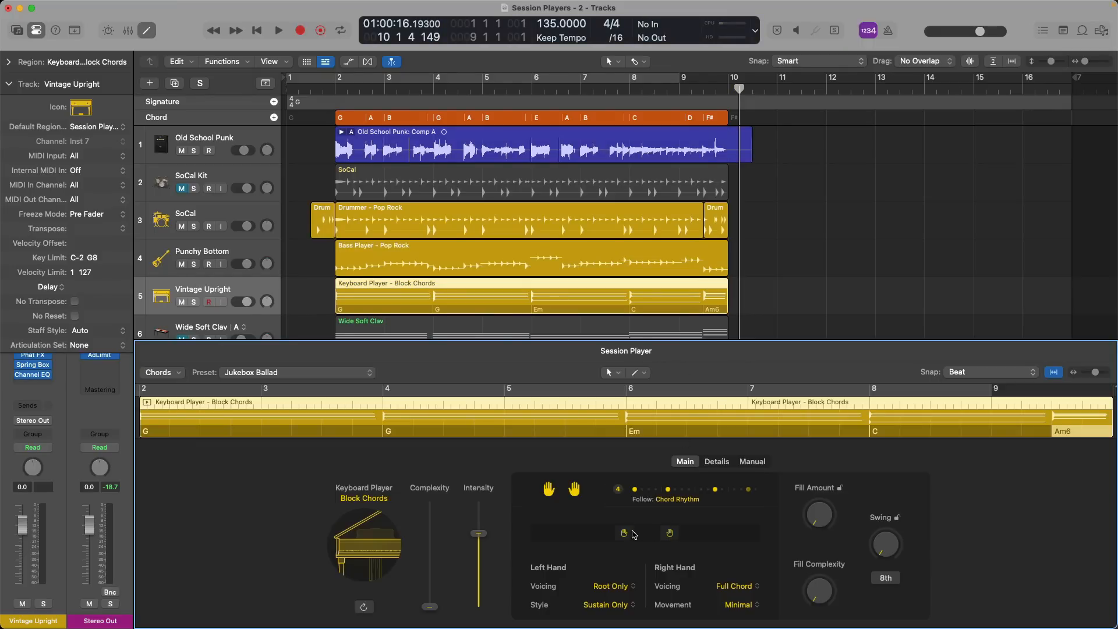
{"action": "left_click_drag", "start_coordinate": [624, 534], "coordinate": [586, 534]}
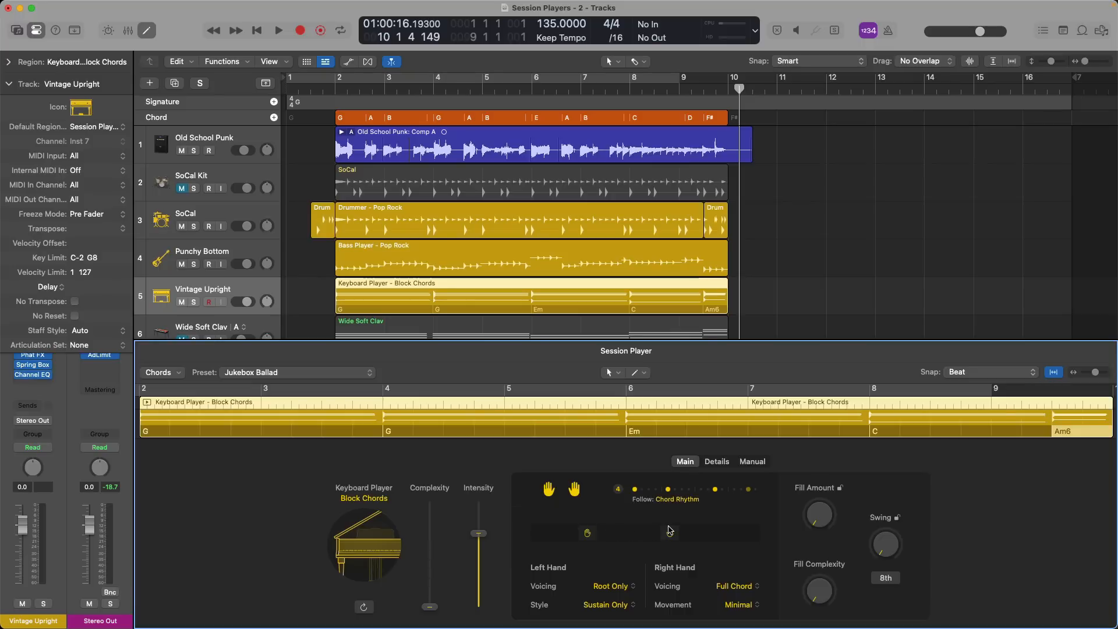
{"action": "left_click_drag", "start_coordinate": [656, 533], "coordinate": [636, 532]}
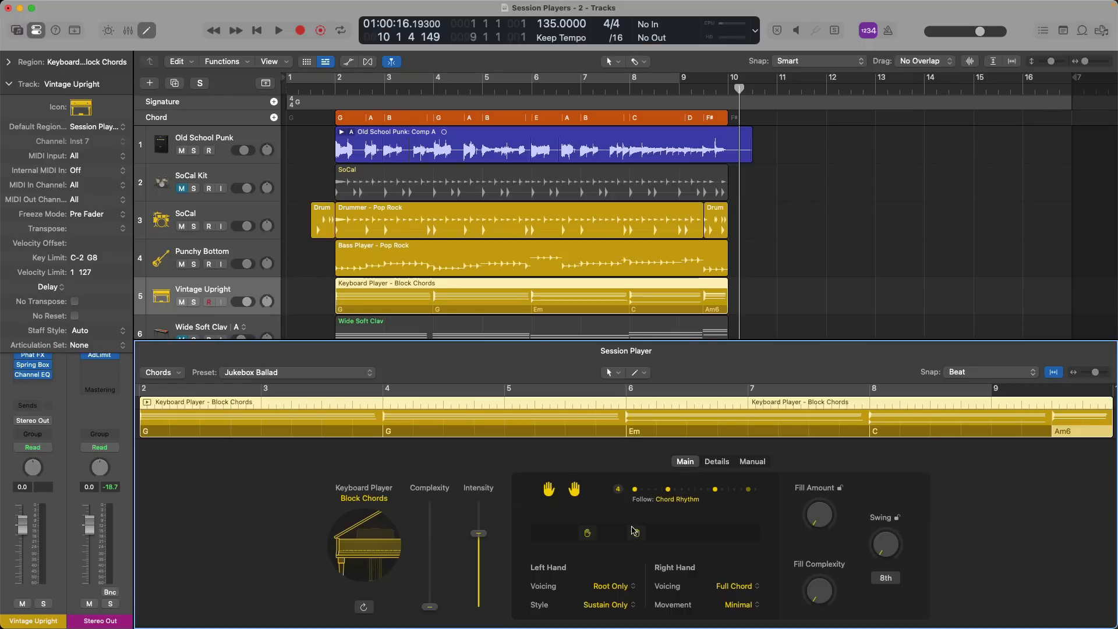
{"action": "left_click", "coordinate": [336, 99]}
{"action": "key", "text": "space"}
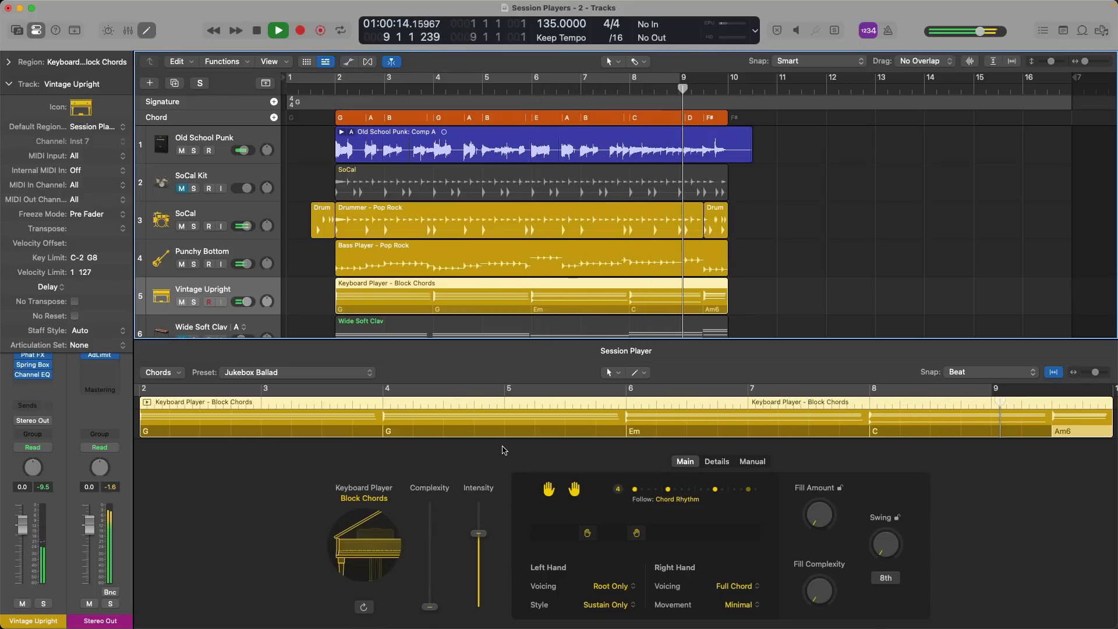
{"action": "key", "text": "space"}
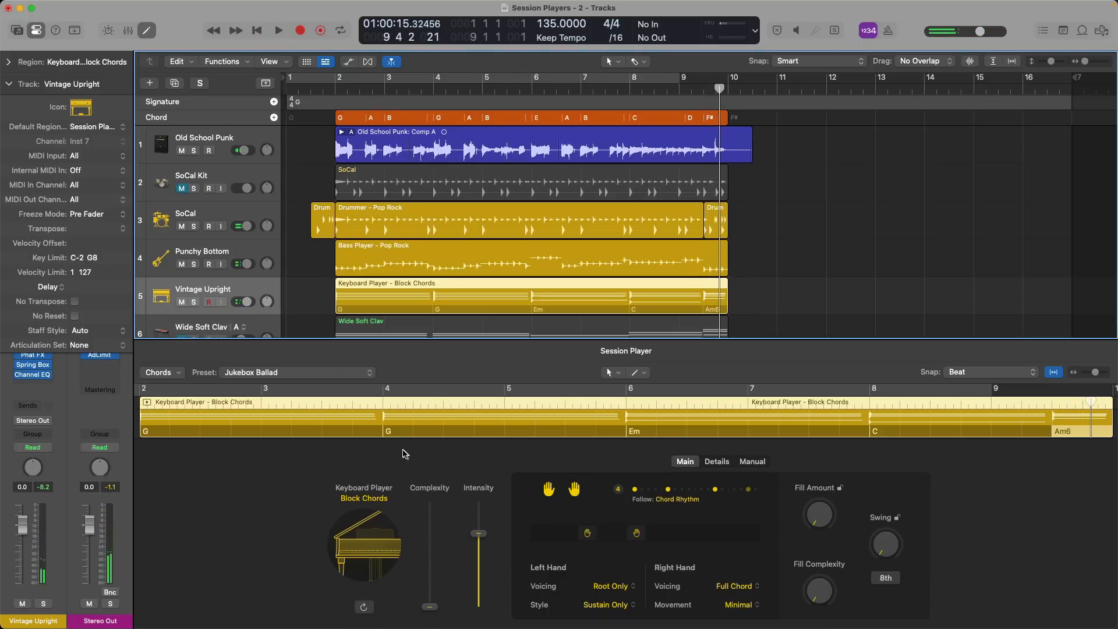
Load the Wide Soft Clav patch from the sound library onto the Vintage Upright track.
{"action": "key", "text": "y"}
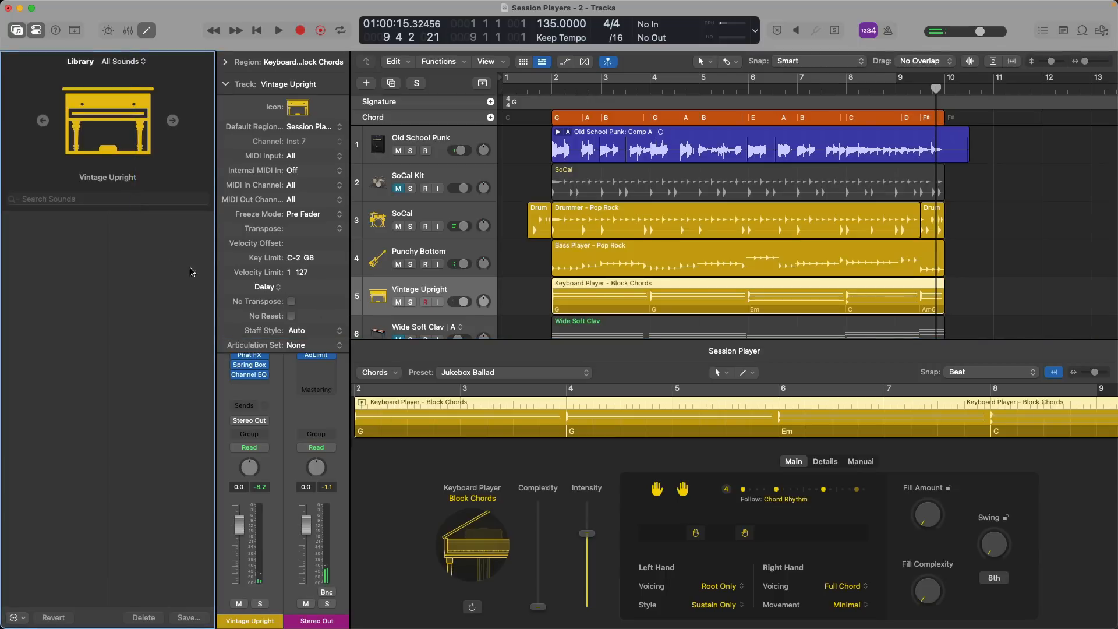
{"action": "left_click", "coordinate": [74, 218]}
{"action": "left_click", "coordinate": [153, 310]}
{"action": "key", "text": "y"}
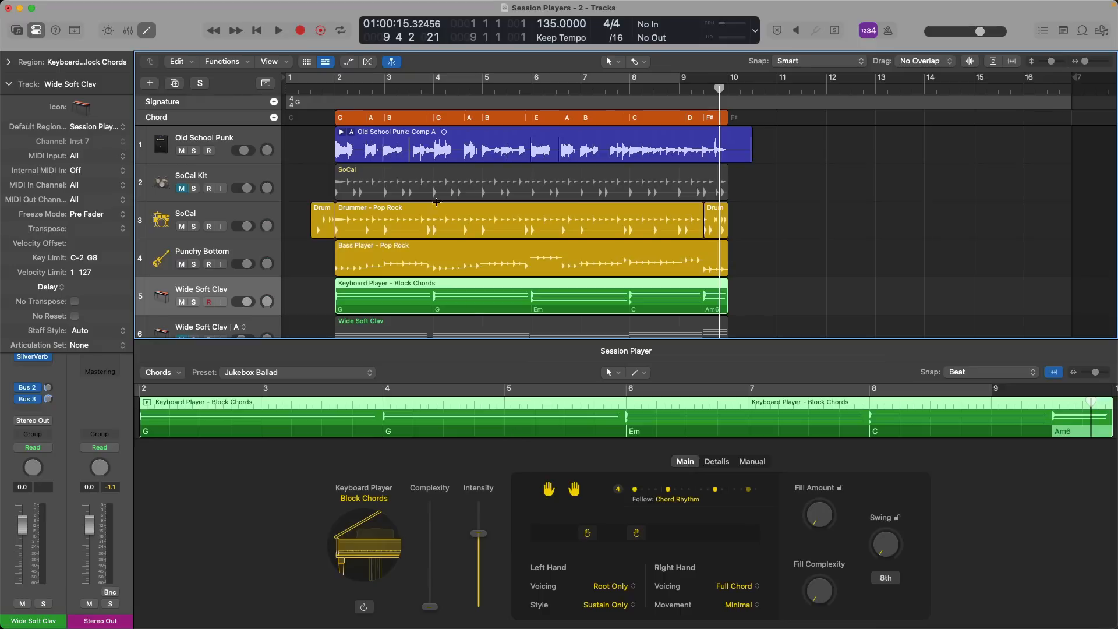
Split the Block Chords keyboard region at bars 4, 6 and 8 and at bar 9 beat 3.
{"action": "left_click", "coordinate": [431, 93]}
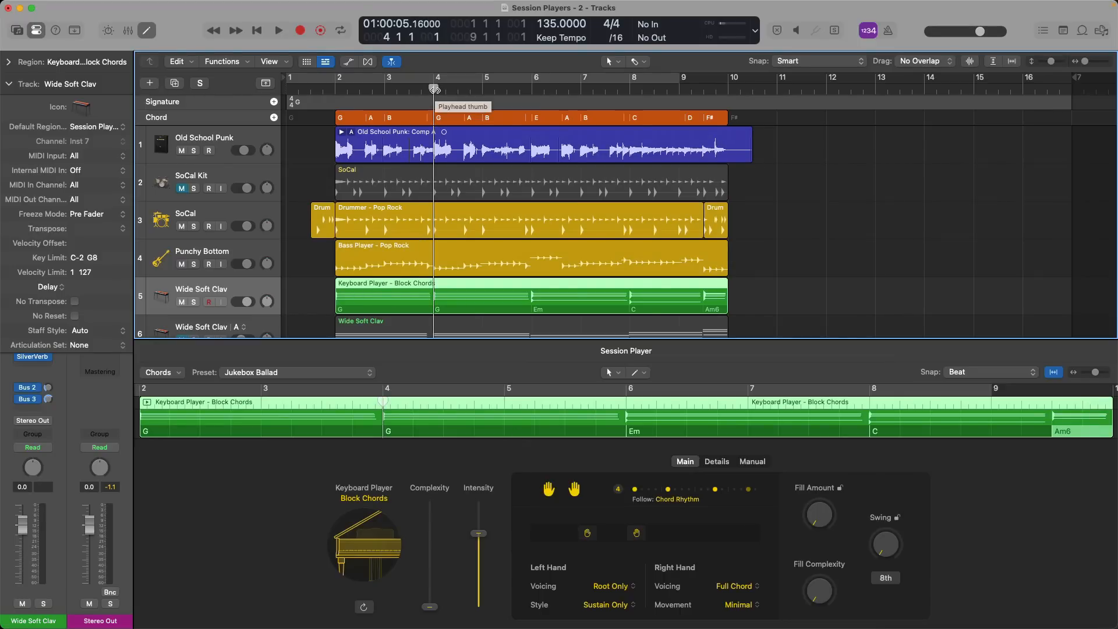
{"action": "left_click_drag", "start_coordinate": [433, 89], "coordinate": [532, 89]}
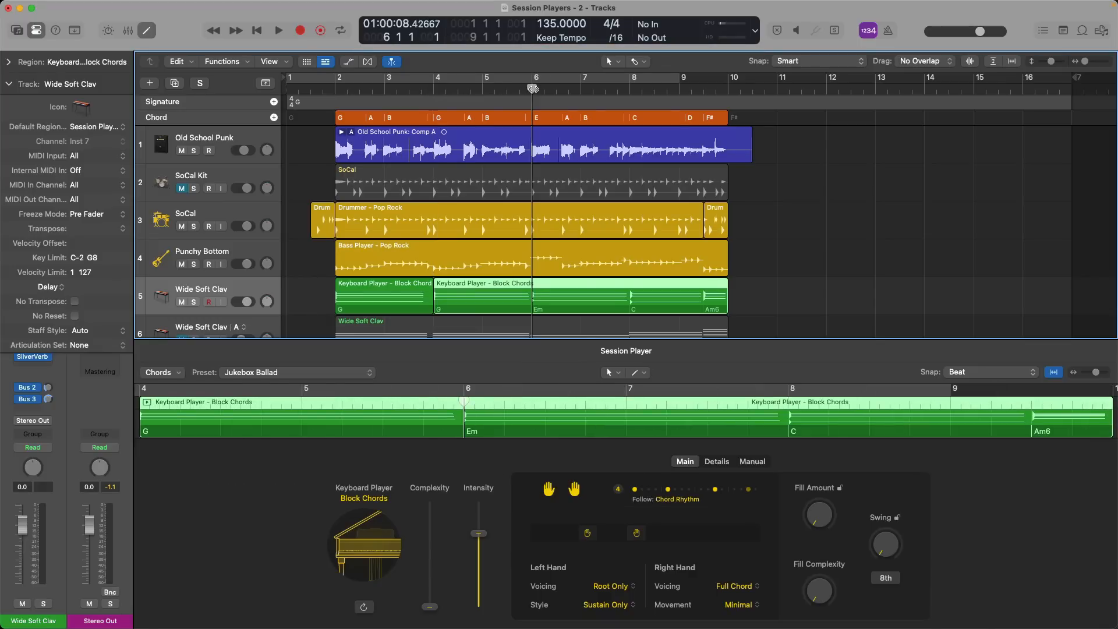
{"action": "left_click", "coordinate": [630, 90]}
{"action": "key", "text": "super+t"}
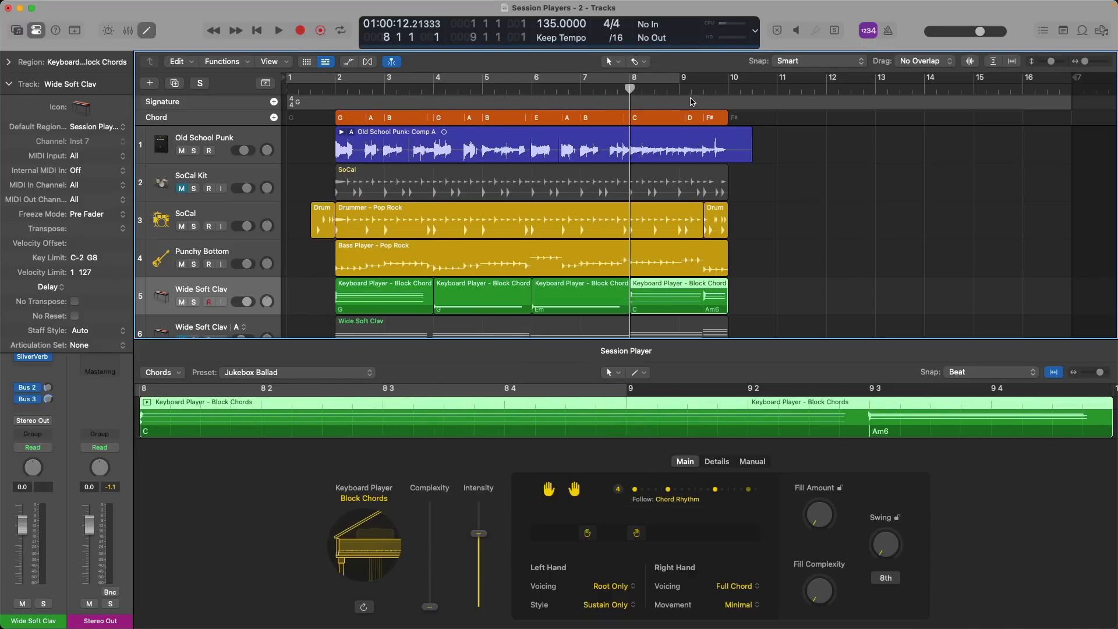
{"action": "left_click_drag", "start_coordinate": [685, 88], "coordinate": [704, 88]}
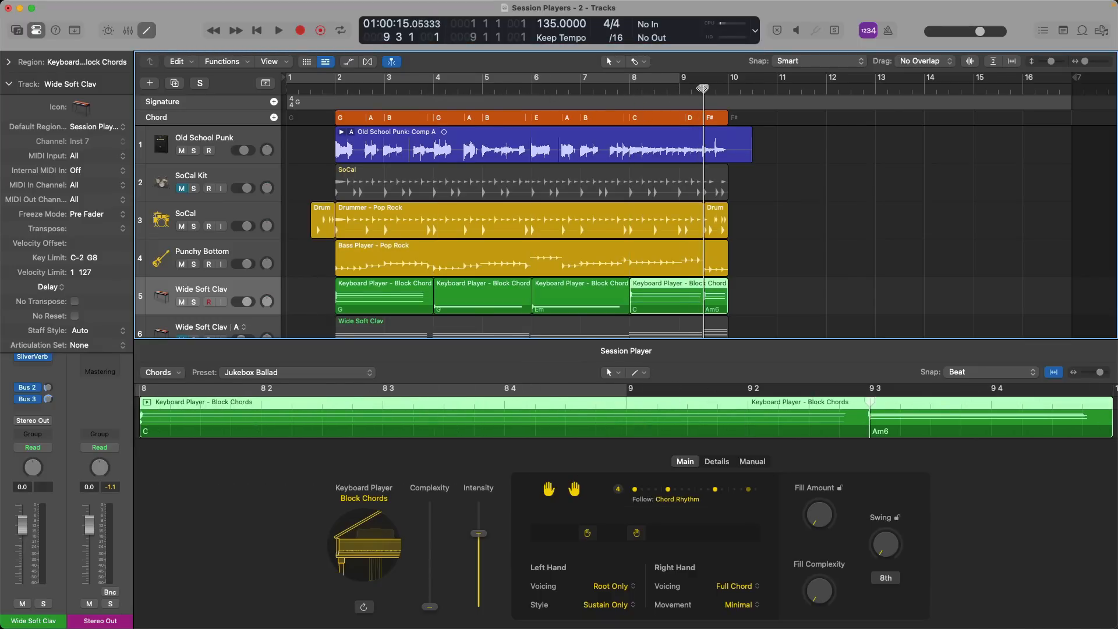
{"action": "key", "text": "super+t"}
Turn off the left hand in the C chord region at bar 8 and shift the final Am6 region's hand positions higher.
{"action": "left_click", "coordinate": [643, 291]}
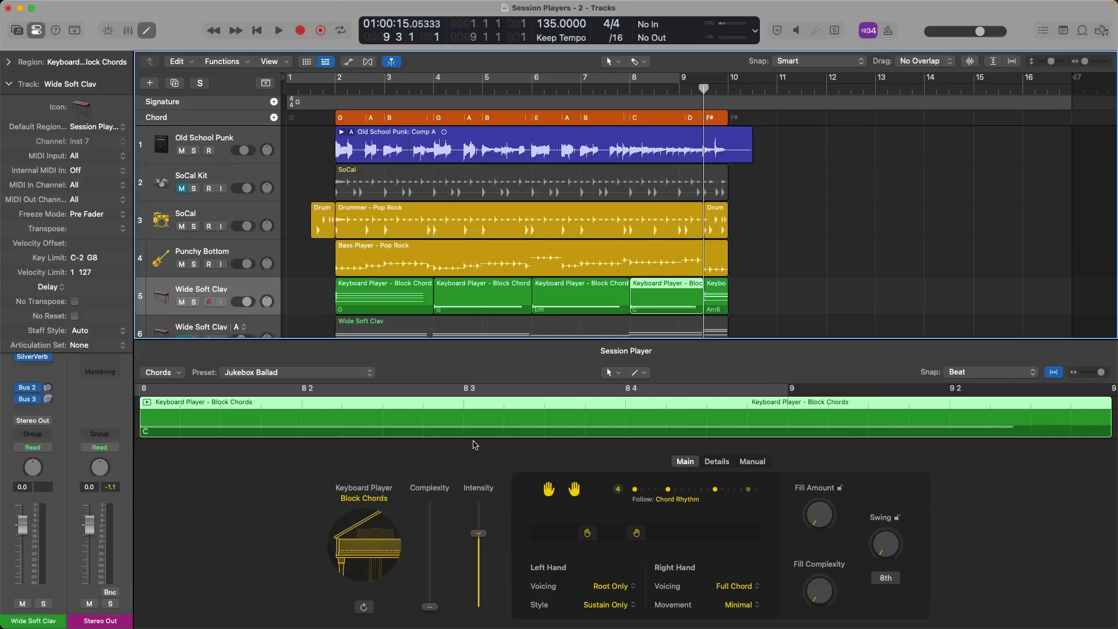
{"action": "left_click", "coordinate": [548, 495]}
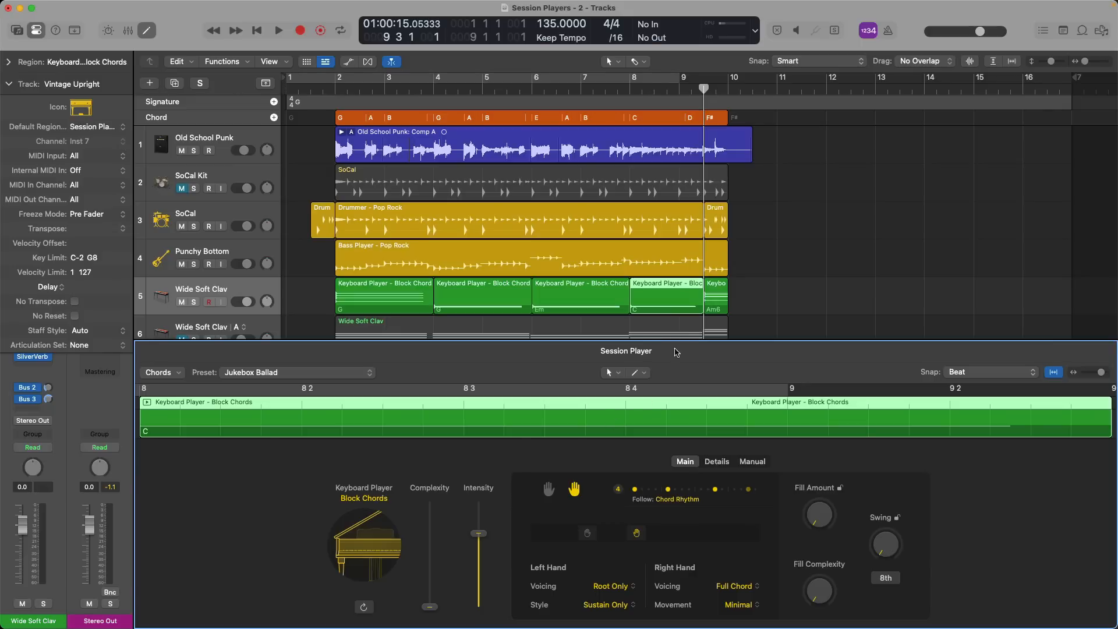
{"action": "left_click", "coordinate": [721, 294]}
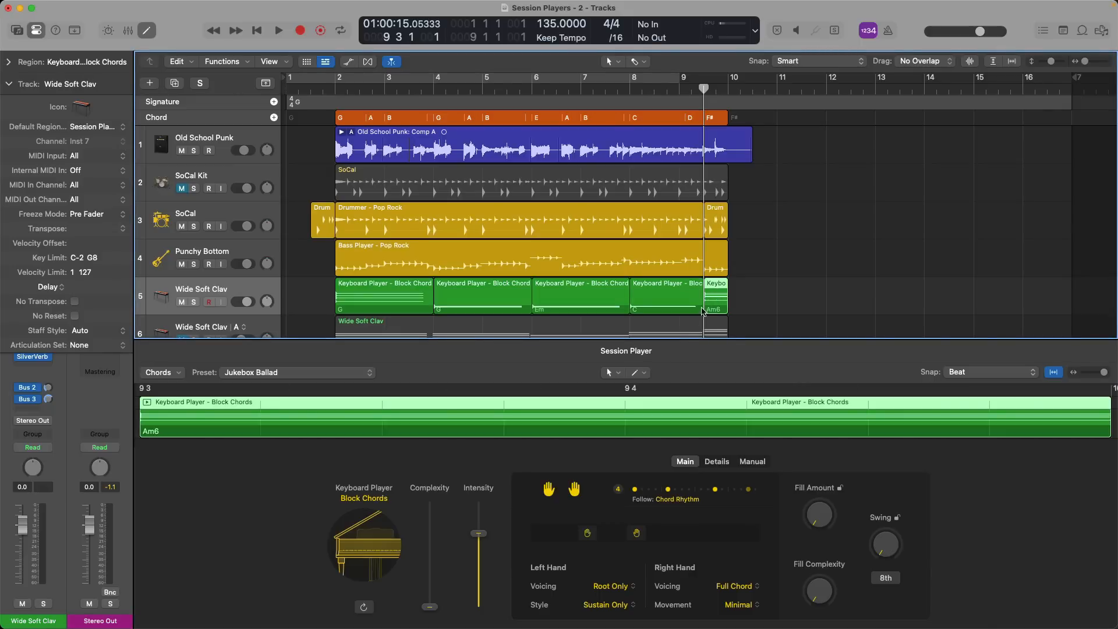
{"action": "mouse_move", "coordinate": [639, 534]}
{"action": "left_mouse_down"}
{"action": "mouse_move", "coordinate": [660, 534]}
{"action": "mouse_move", "coordinate": [604, 535]}
{"action": "left_mouse_up"}
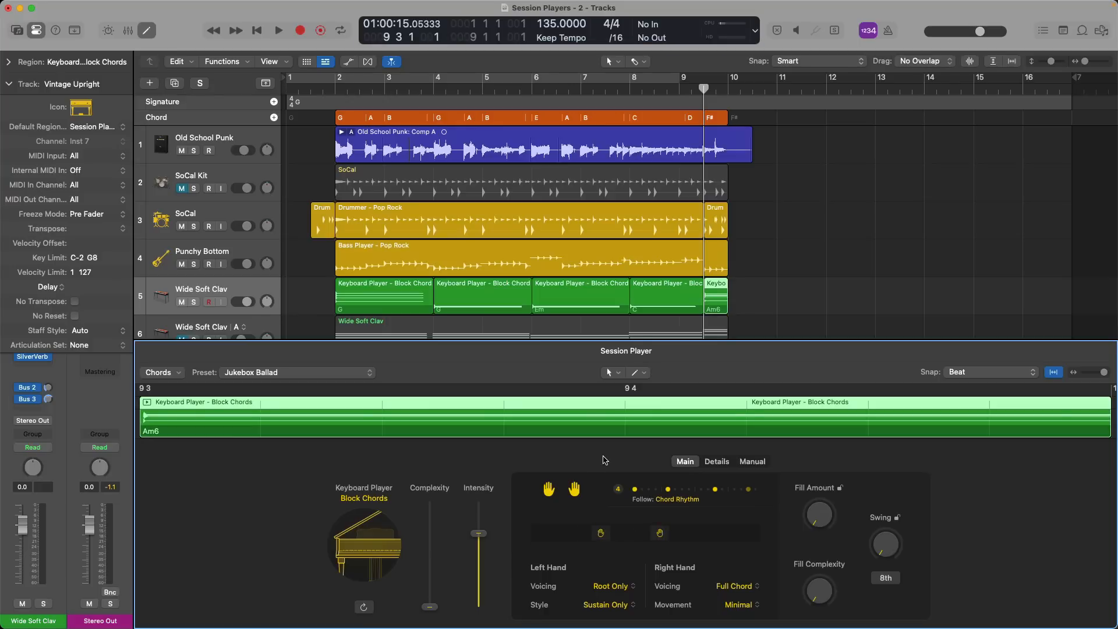
Compare the final Am6 region's notes with the last chords of the muted Wide Soft Clav MIDI part in the Piano Roll.
{"action": "double_click", "coordinate": [550, 397]}
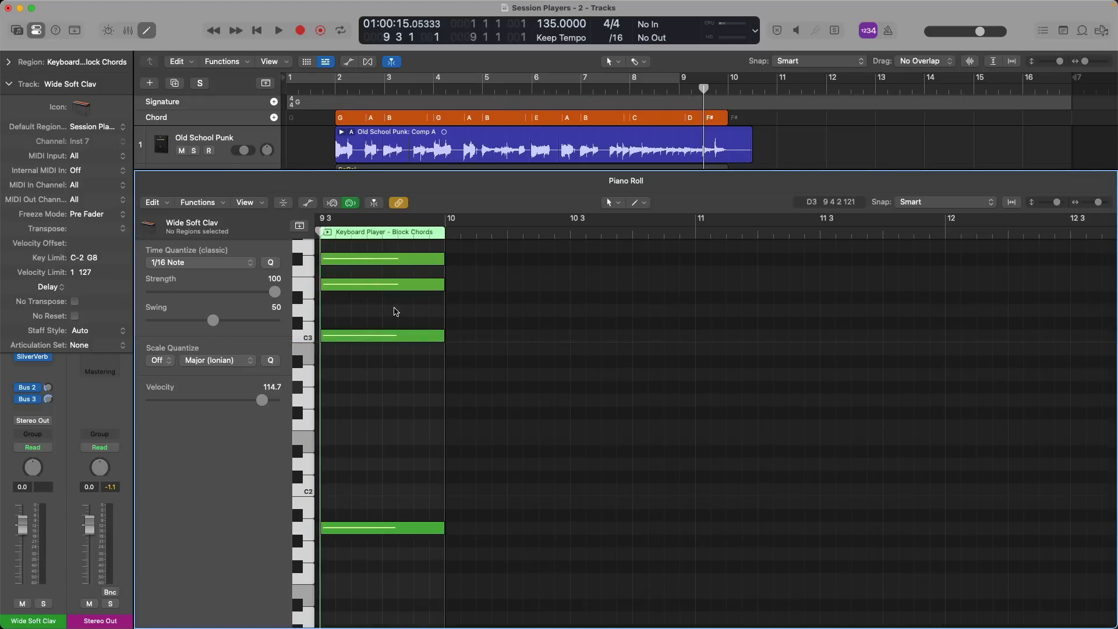
{"action": "scroll", "coordinate": [424, 300], "scroll_direction": "left", "scroll_amount": 4}
{"action": "scroll", "coordinate": [434, 317], "scroll_direction": "up", "scroll_amount": 2}
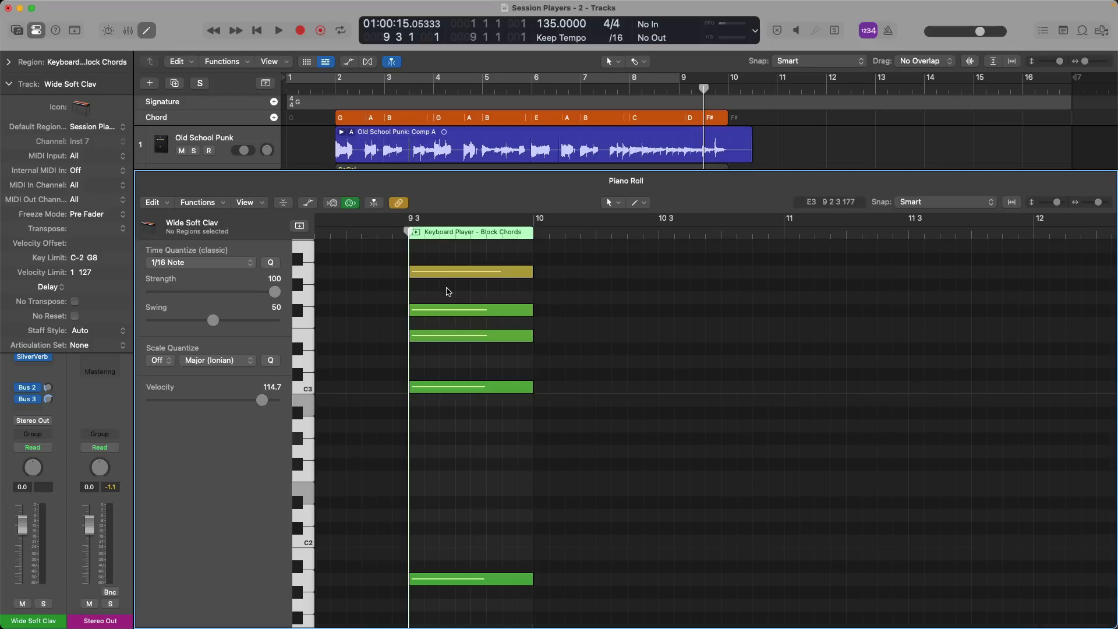
{"action": "scroll", "coordinate": [568, 147], "scroll_direction": "down", "scroll_amount": 4}
{"action": "scroll", "coordinate": [567, 147], "scroll_direction": "down", "scroll_amount": 3}
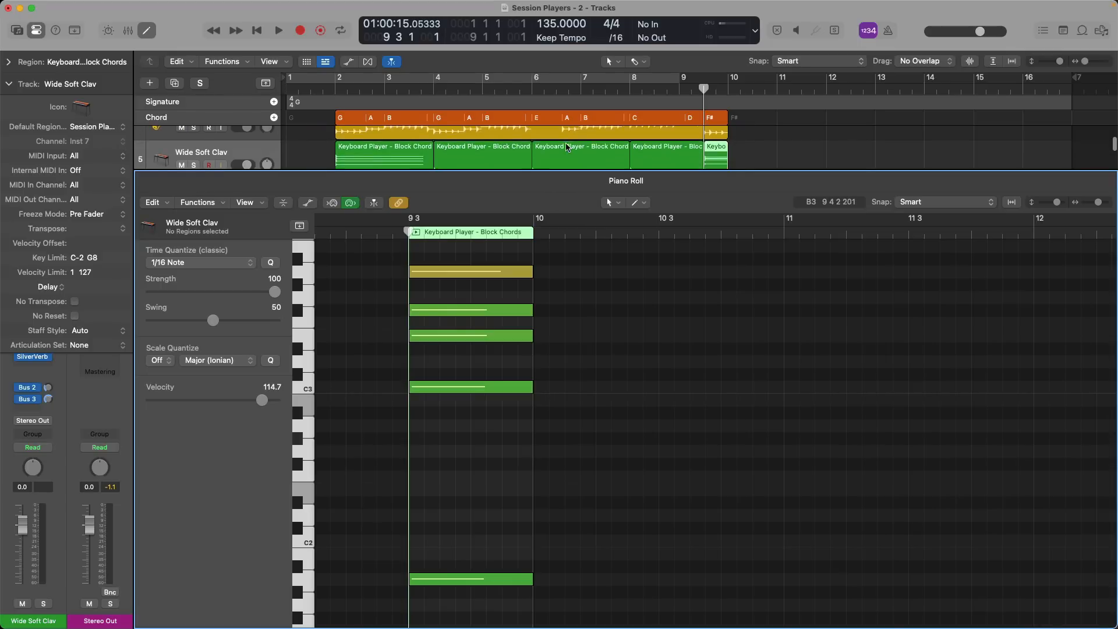
{"action": "left_click", "coordinate": [654, 138]}
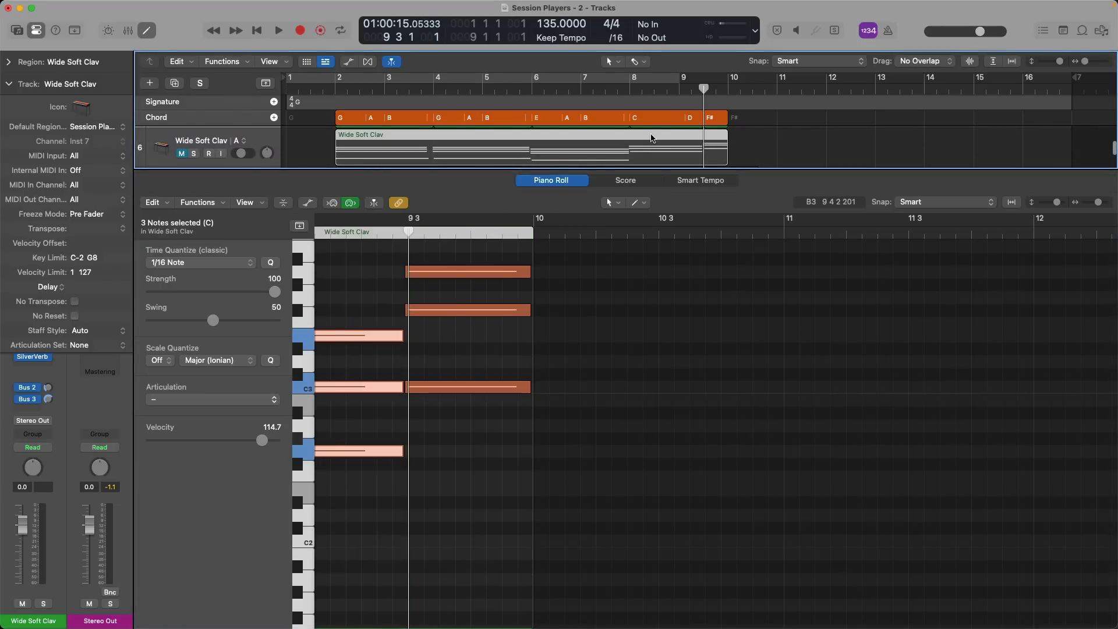
{"action": "scroll", "coordinate": [370, 348], "scroll_direction": "up", "scroll_amount": 3}
{"action": "scroll", "coordinate": [371, 349], "scroll_direction": "down", "scroll_amount": 10}
{"action": "scroll", "coordinate": [370, 363], "scroll_direction": "left", "scroll_amount": 3}
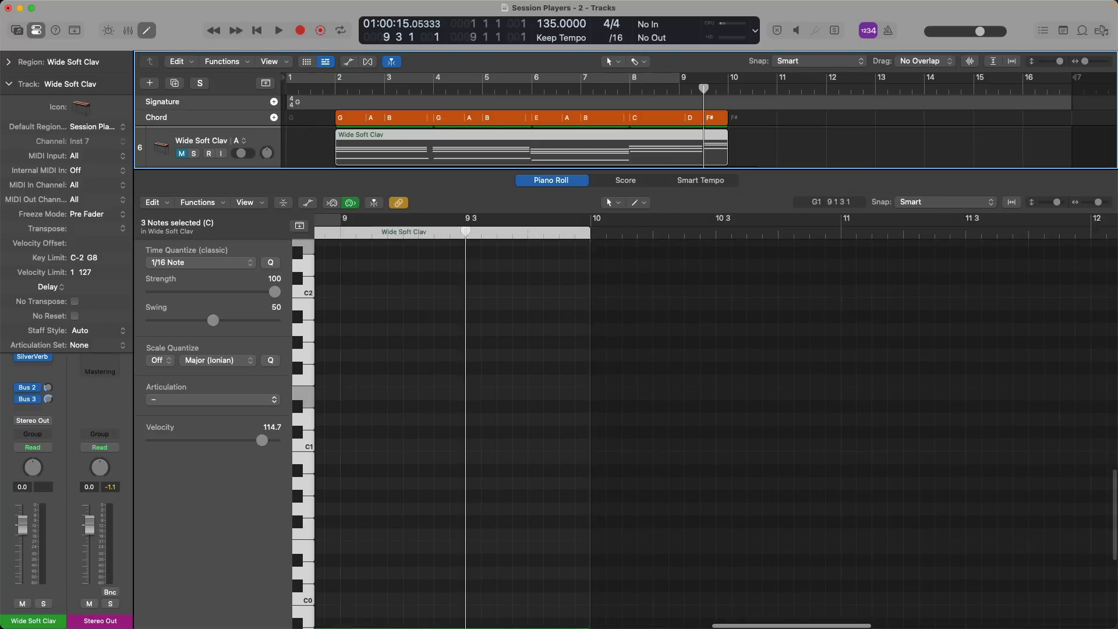
{"action": "scroll", "coordinate": [370, 363], "scroll_direction": "up", "scroll_amount": 6}
{"action": "scroll", "coordinate": [370, 364], "scroll_direction": "left", "scroll_amount": 3}
{"action": "scroll", "coordinate": [371, 363], "scroll_direction": "down", "scroll_amount": 5}
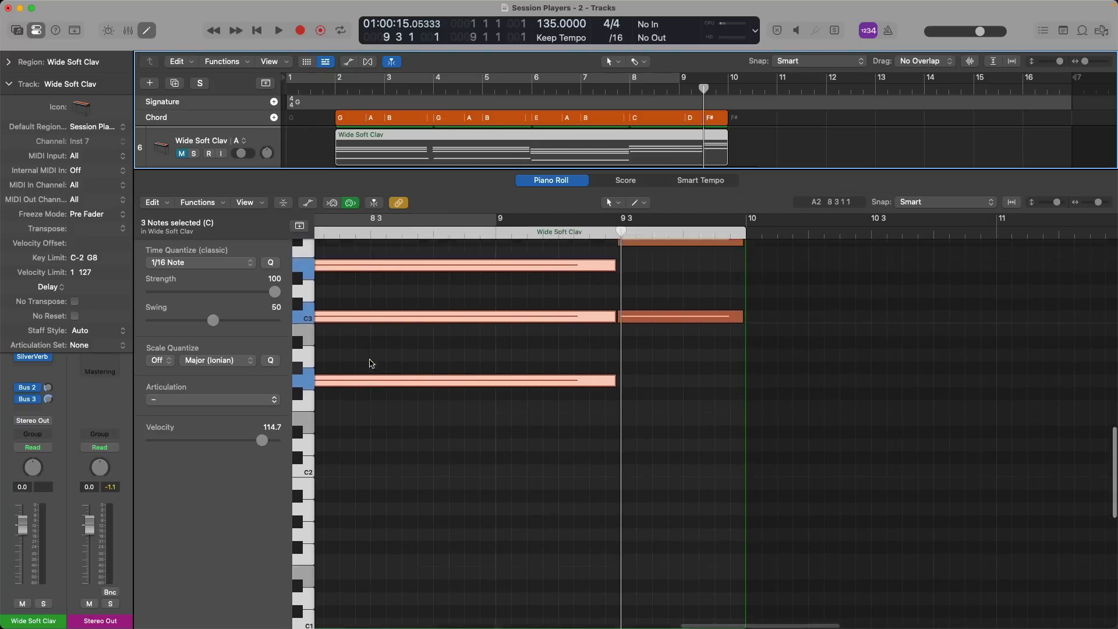
{"action": "scroll", "coordinate": [371, 363], "scroll_direction": "up", "scroll_amount": 5}
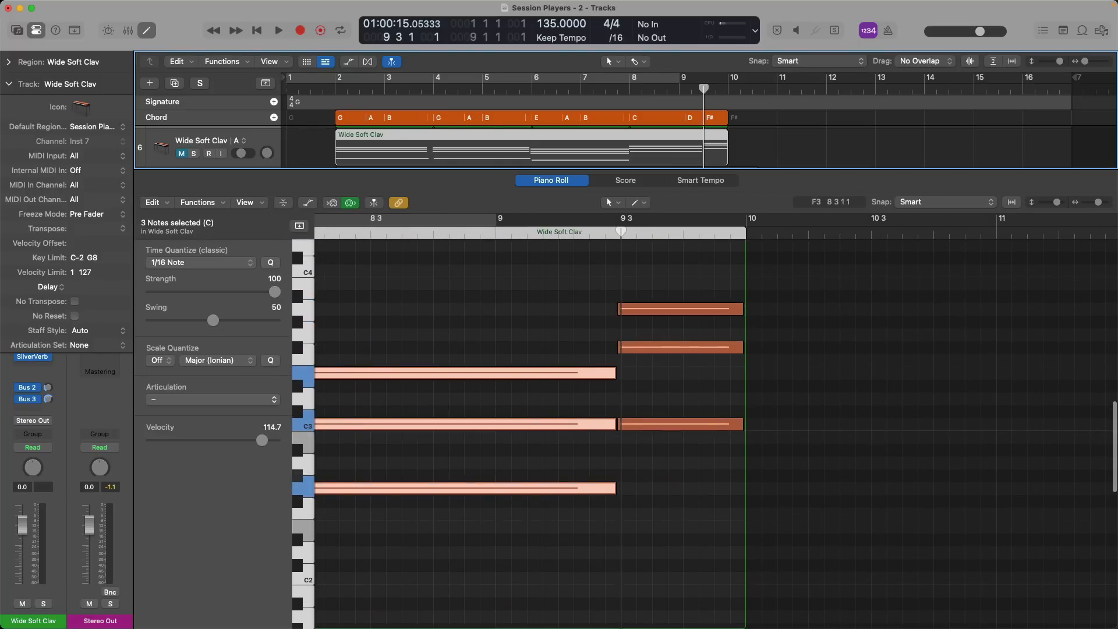
{"action": "key", "text": "p"}
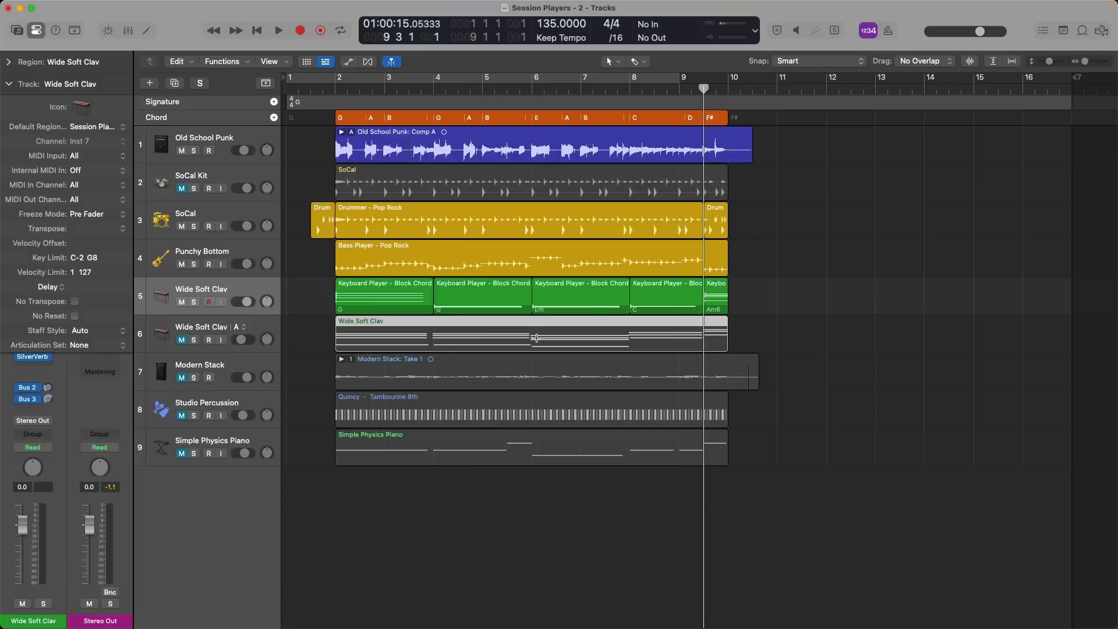
Turn off the left hand in the final Am6 keyboard region and close its Session Player editor.
{"action": "left_click", "coordinate": [720, 284]}
{"action": "double_click", "coordinate": [720, 284]}
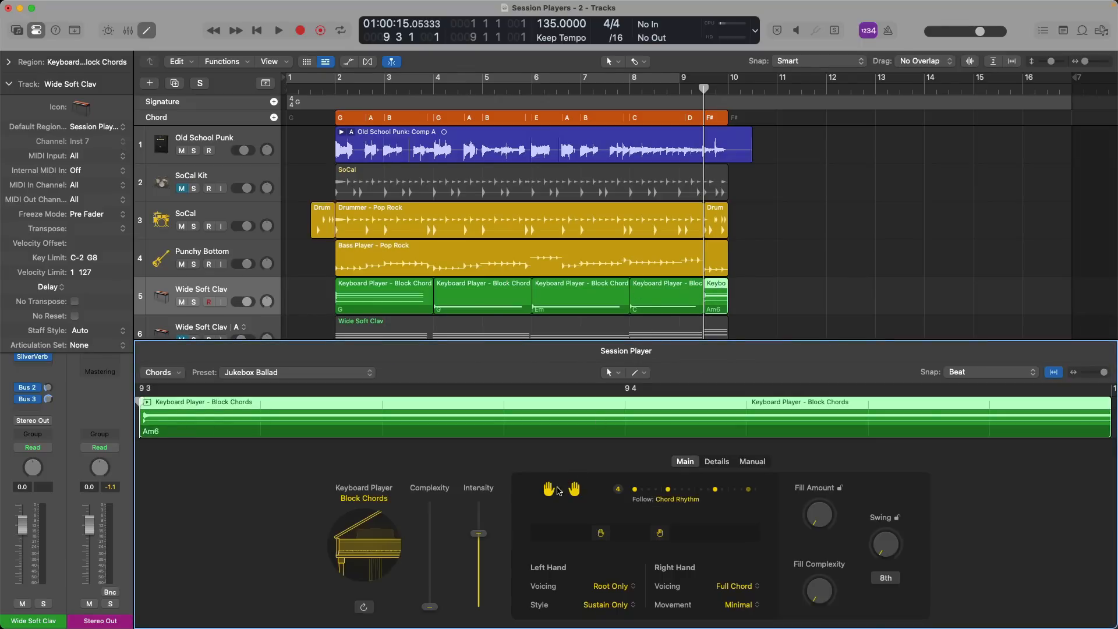
{"action": "left_click", "coordinate": [550, 489]}
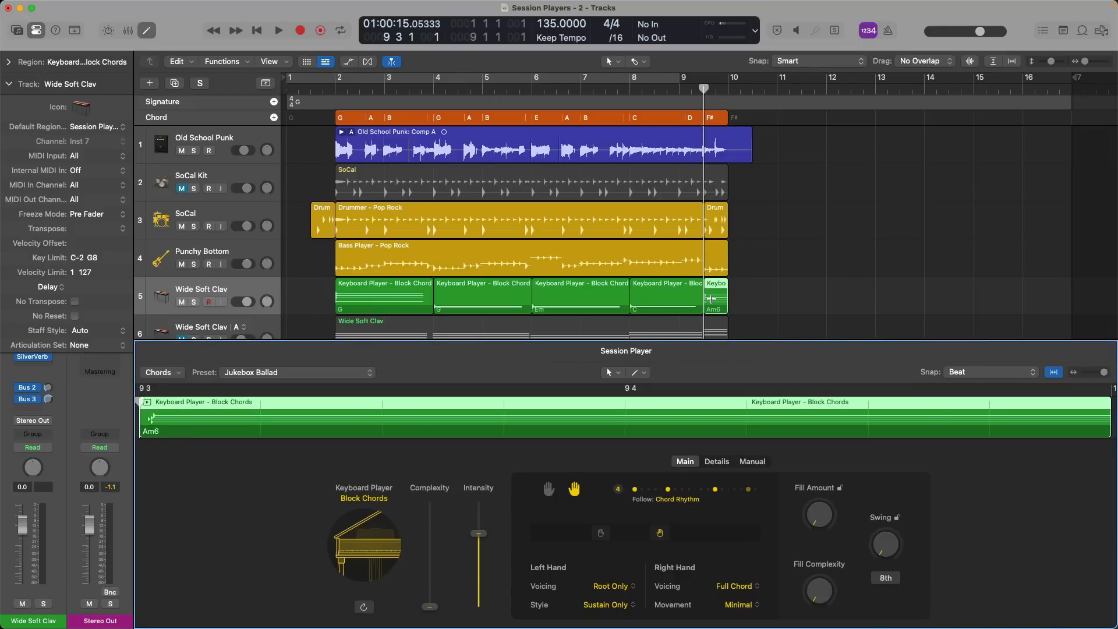
{"action": "key", "text": "e"}
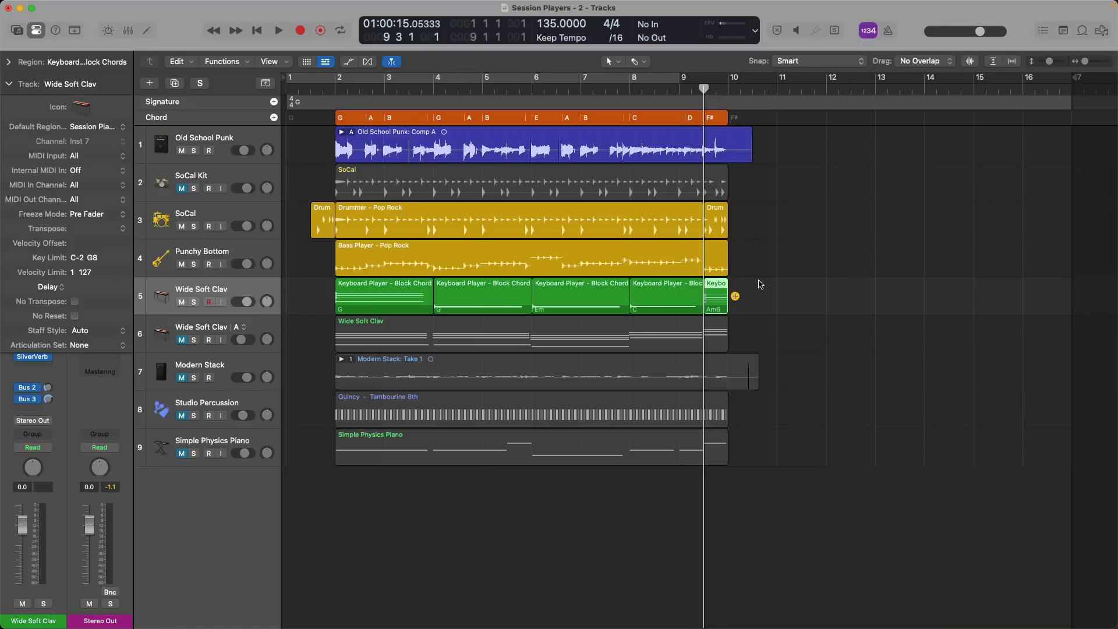
Unmute the Studio Percussion and Simple Physics Piano tracks and place the playhead at bar 1 beat 3.
{"action": "left_click", "coordinate": [181, 415]}
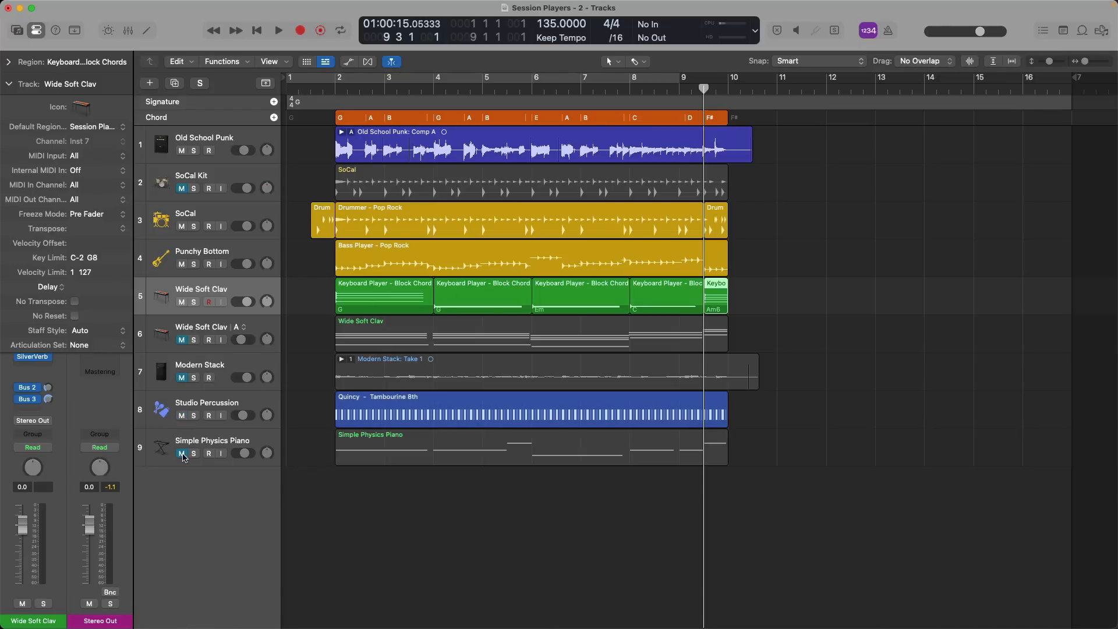
{"action": "left_click", "coordinate": [181, 453]}
{"action": "left_click", "coordinate": [334, 91]}
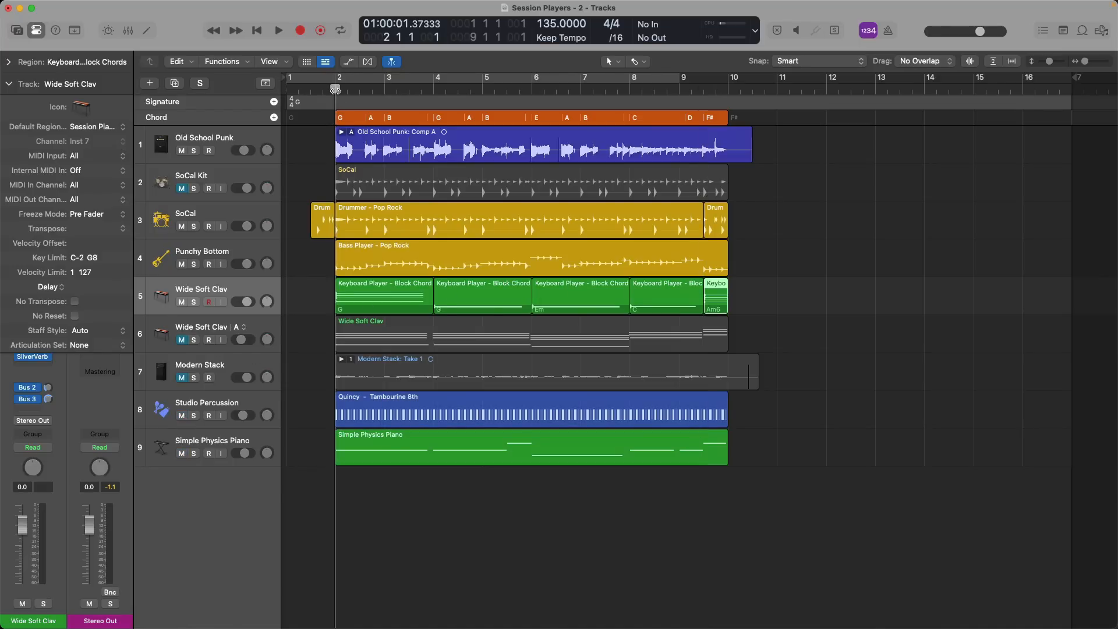
{"action": "left_click_drag", "start_coordinate": [335, 89], "coordinate": [310, 88]}
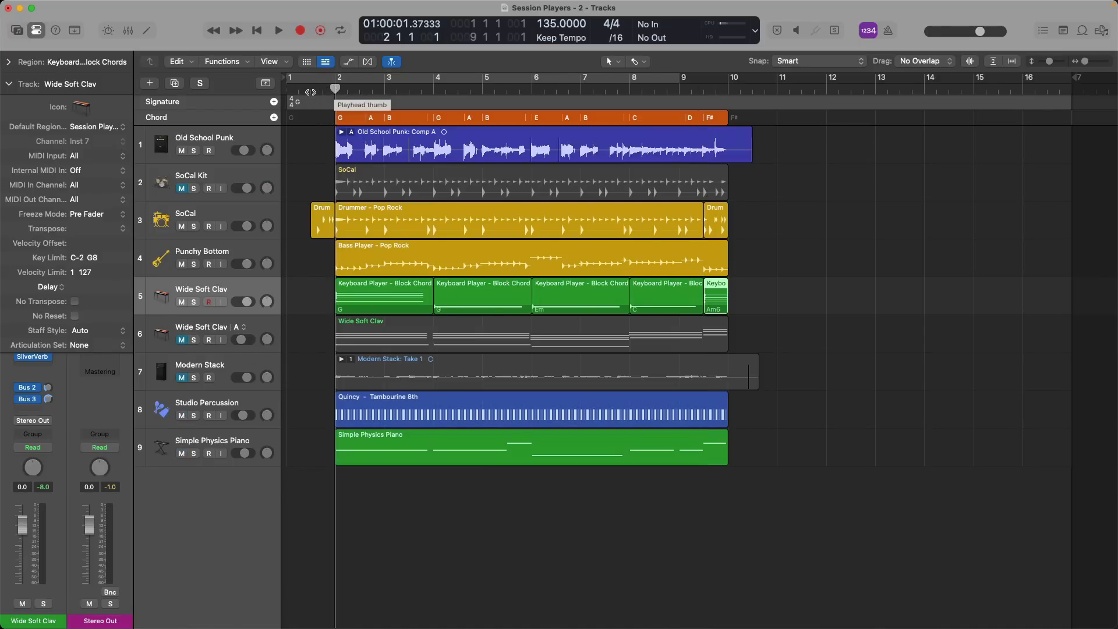
Set the Wide Soft Clav track's volume to -12 dB and play the full mix through to the end.
{"action": "double_click", "coordinate": [23, 487]}
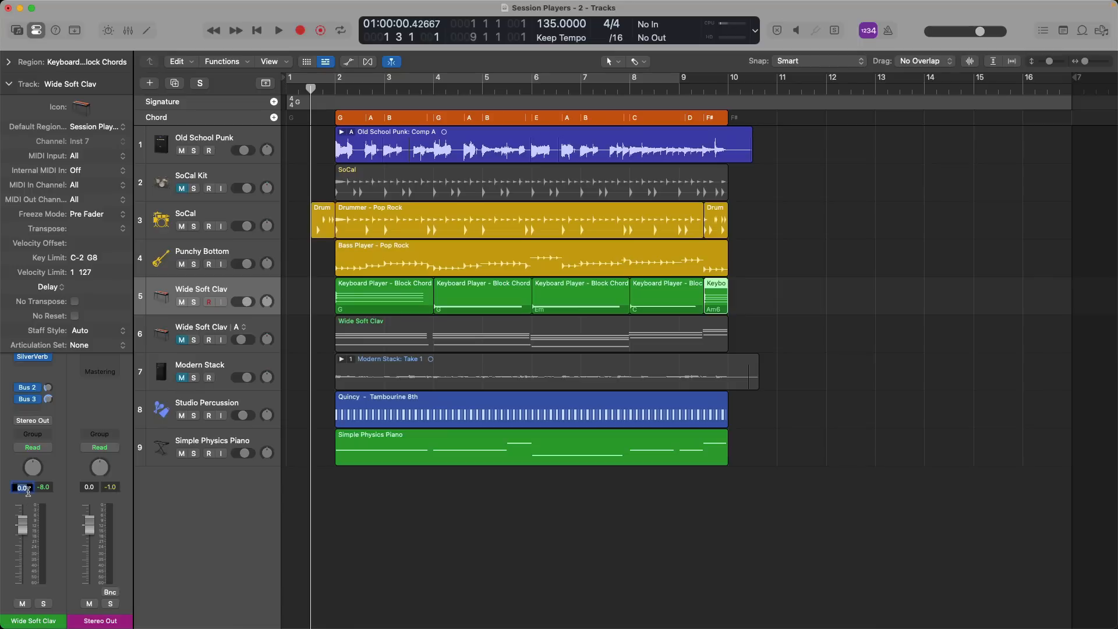
{"action": "type", "text": "-12"}
{"action": "key", "text": "Return"}
{"action": "key", "text": "space"}
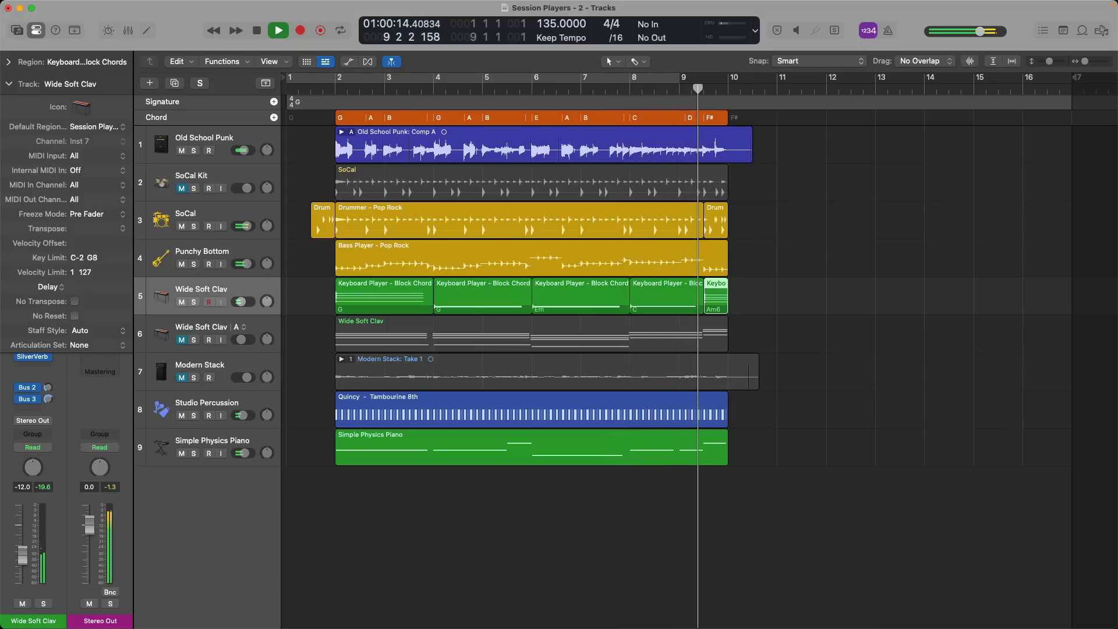
{"action": "key", "text": "space"}
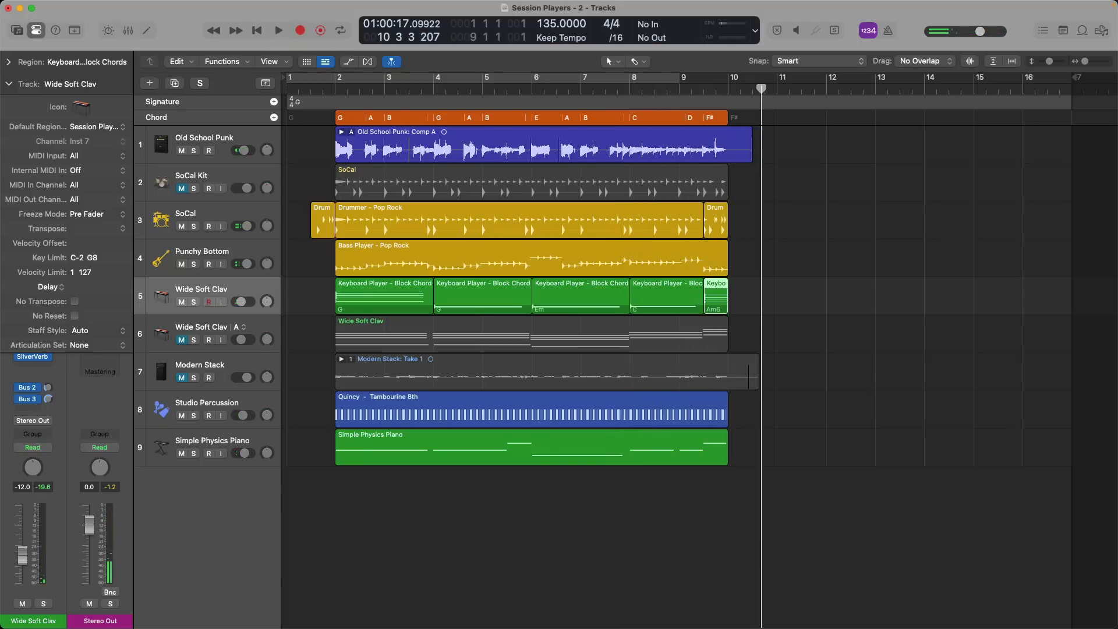